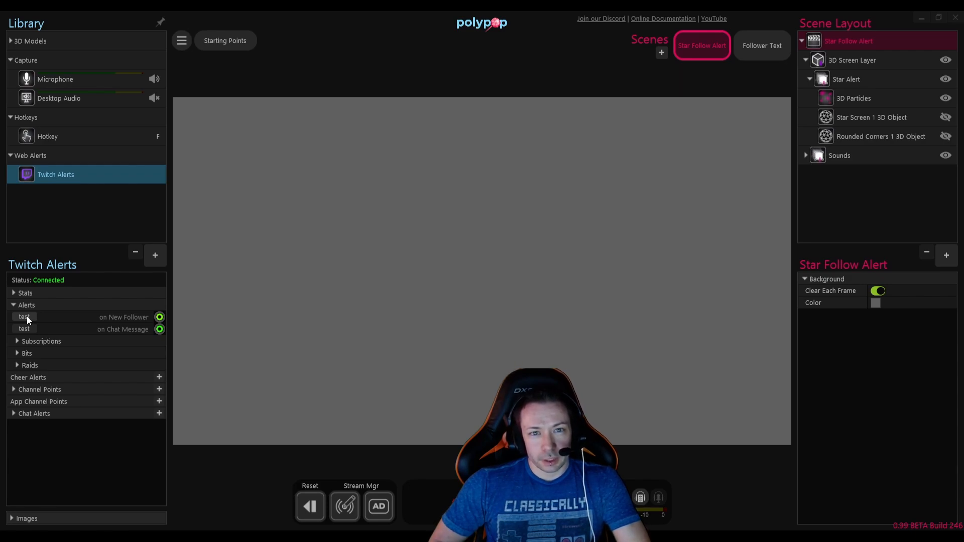
Step: Fire a test New Follower alert from the Twitch Alerts source to preview the finished star alert
{"action": "left_click", "coordinate": [26, 316]}
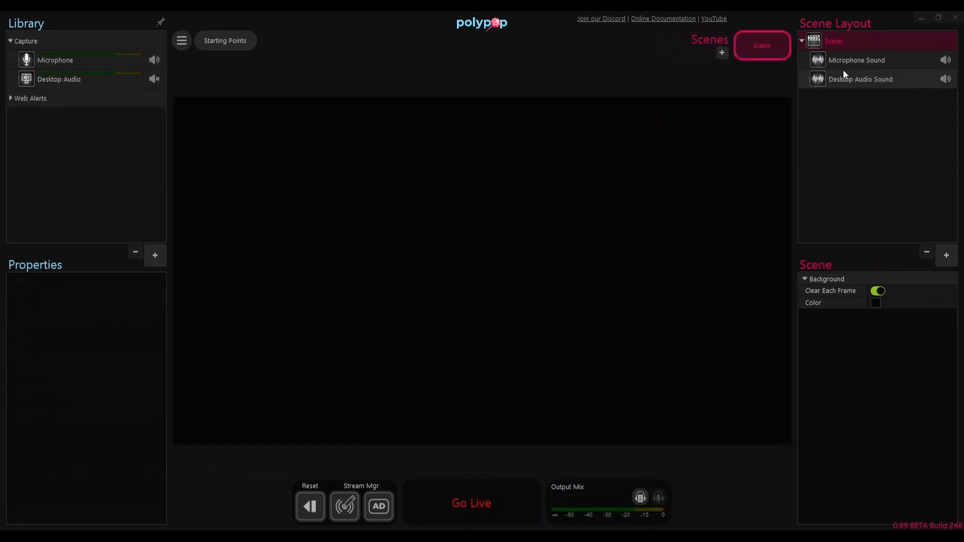
Step: Group the Microphone Sound and Desktop Audio Sound layers and name the group Sounds
{"action": "left_click", "coordinate": [843, 61]}
{"action": "left_click", "coordinate": [847, 80], "text": "shift"}
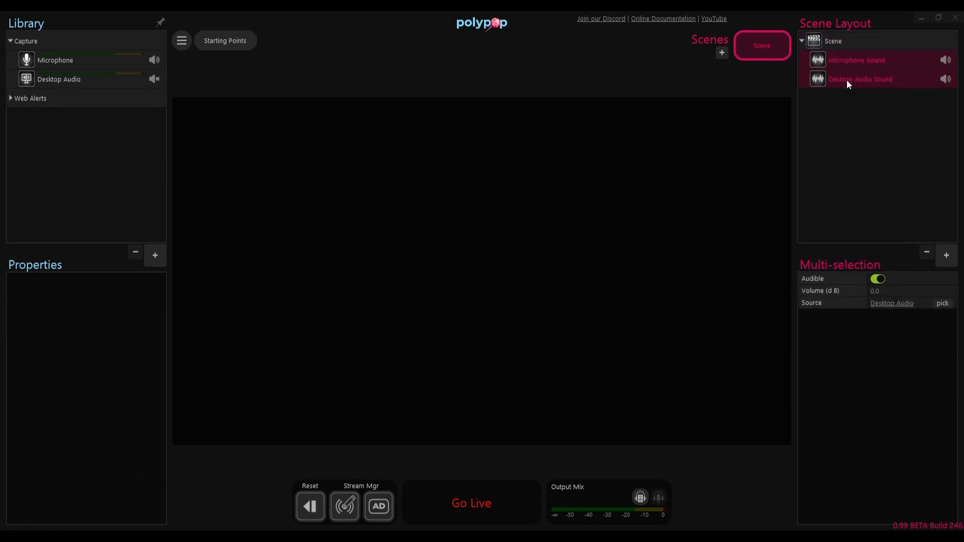
{"action": "key", "text": "ctrl+g"}
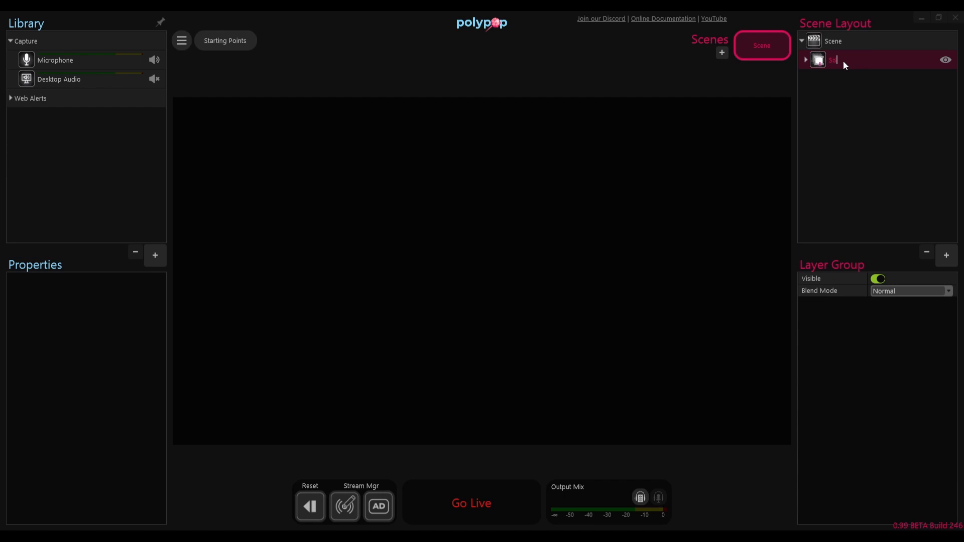
{"action": "key", "text": "Return"}
Step: Add the Rounded Corners 1 3D object to the scene without assigning a texture
{"action": "left_click", "coordinate": [856, 82]}
{"action": "left_click", "coordinate": [944, 261]}
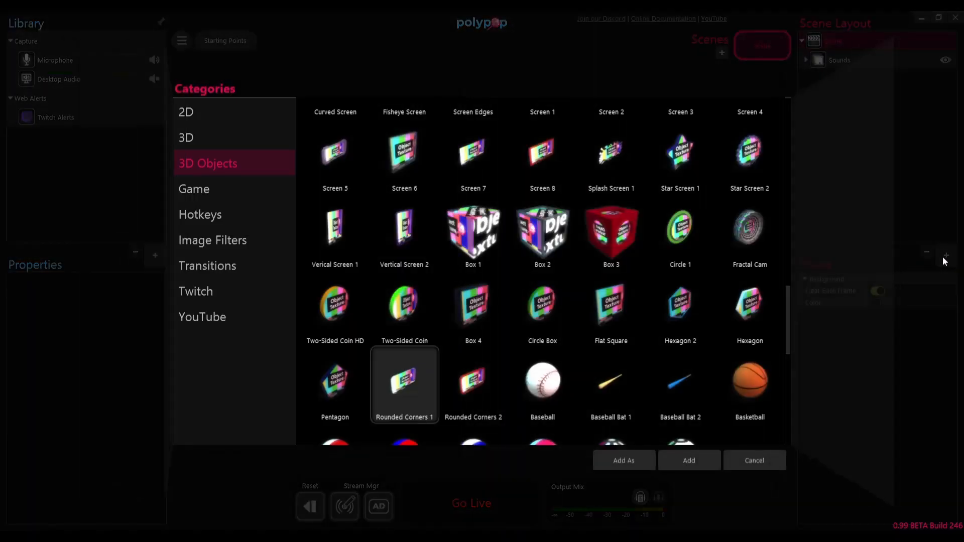
{"action": "left_click", "coordinate": [682, 454]}
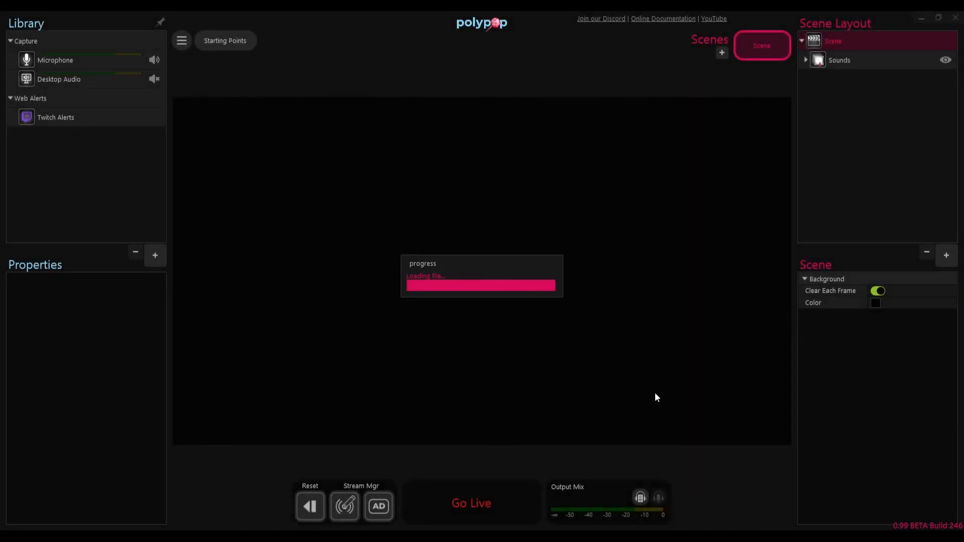
{"action": "left_click", "coordinate": [637, 393]}
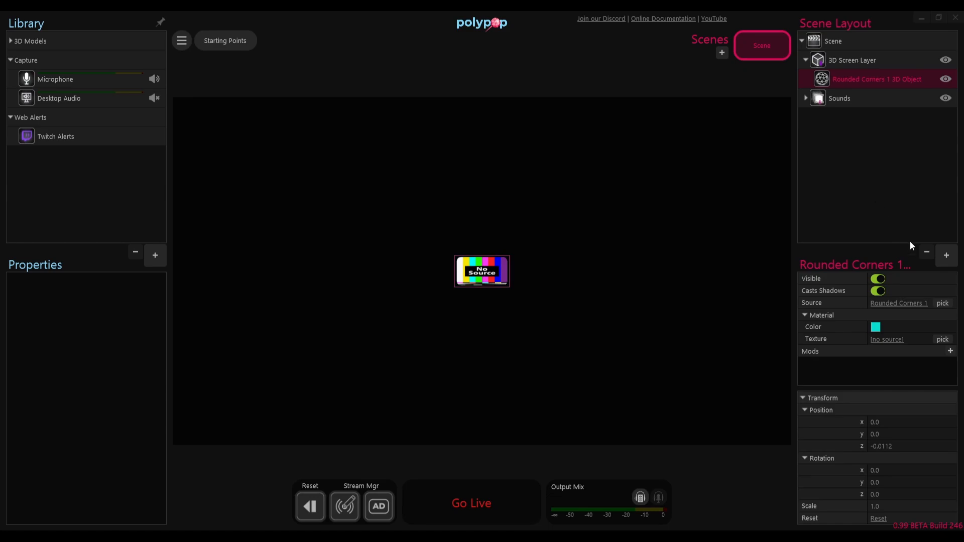
Step: Add the Star Screen 1 3D object to the 3D screen layer without assigning a texture
{"action": "left_click", "coordinate": [942, 257]}
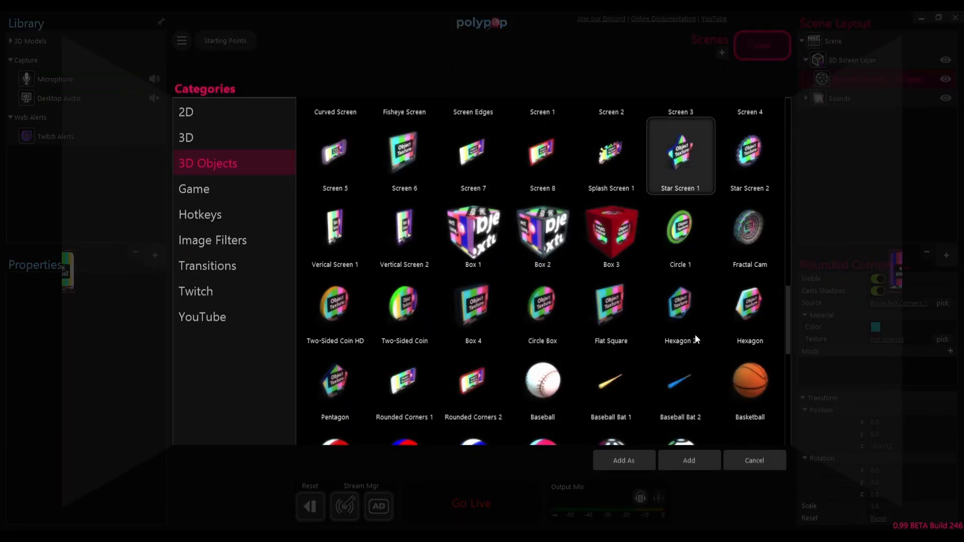
{"action": "left_click", "coordinate": [685, 459]}
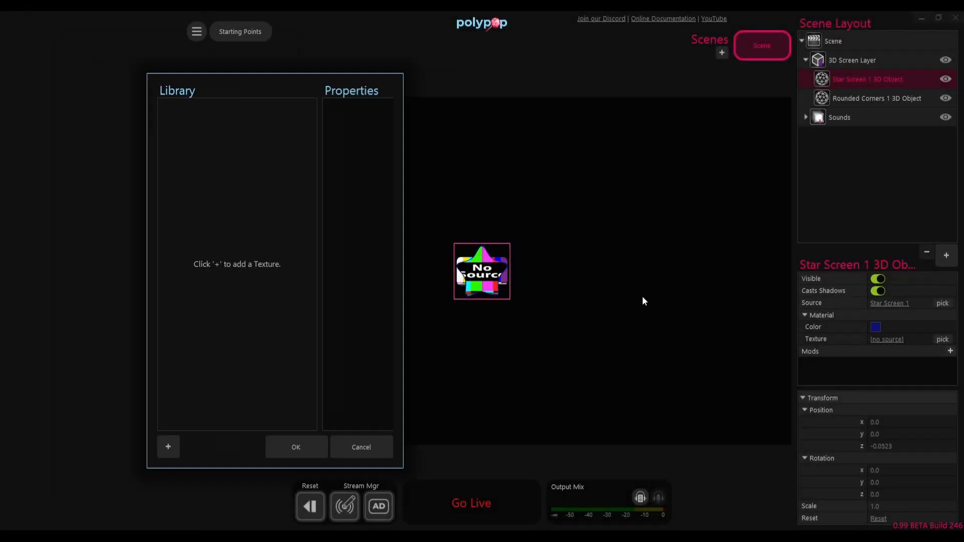
{"action": "left_click", "coordinate": [629, 385]}
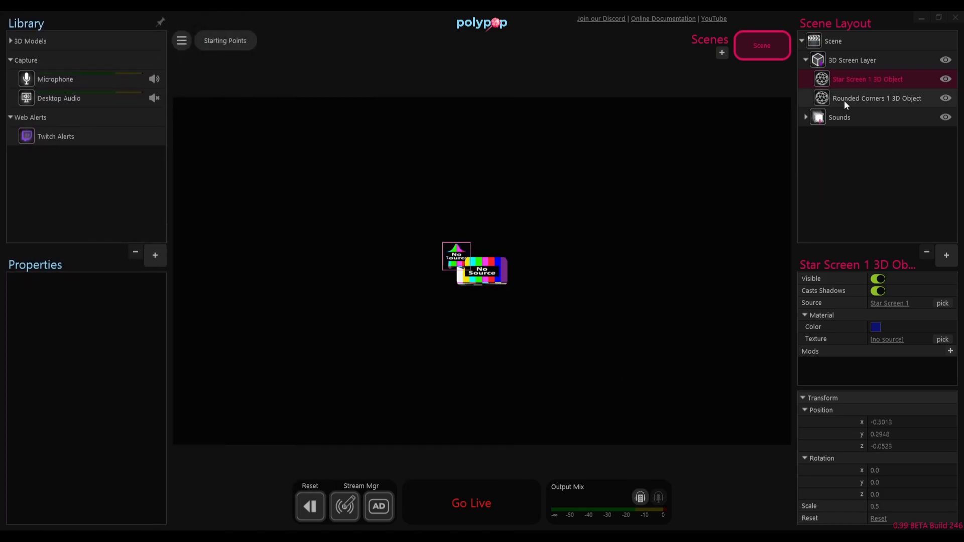
Step: Group the star and rounded-corner 3D objects and name the group Star Alert
{"action": "left_click", "coordinate": [845, 99], "text": "ctrl"}
{"action": "key", "text": "ctrl+g"}
{"action": "double_click", "coordinate": [845, 82]}
{"action": "type", "text": "Star Alert"}
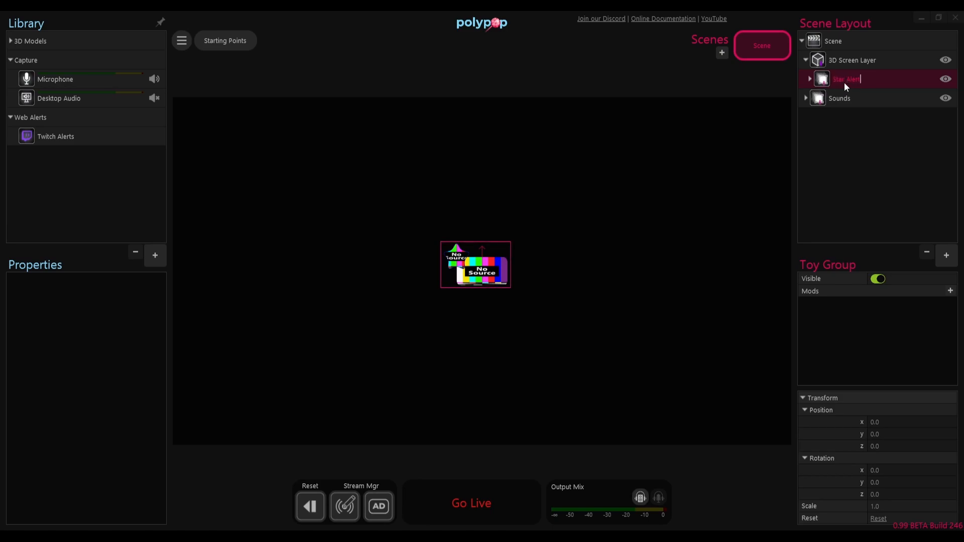
{"action": "key", "text": "Return"}
Step: Scale the Star Alert group up to about 3.58 and position it at about x 0.34, y 0
{"action": "mouse_move", "coordinate": [908, 506]}
{"action": "left_mouse_down"}
{"action": "mouse_move", "coordinate": [959, 505]}
{"action": "mouse_move", "coordinate": [922, 506]}
{"action": "left_mouse_up"}
{"action": "left_click_drag", "start_coordinate": [494, 271], "coordinate": [513, 279]}
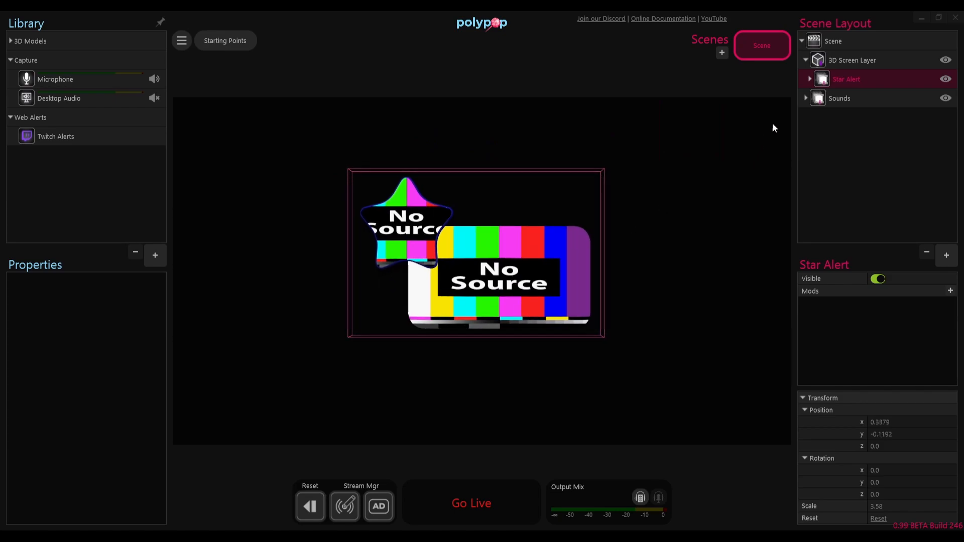
{"action": "left_click", "coordinate": [810, 79]}
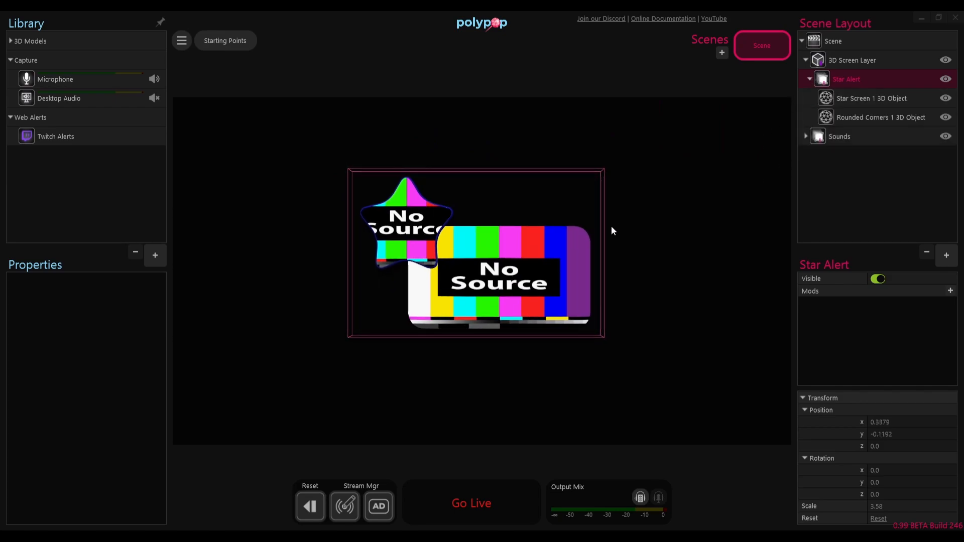
{"action": "left_click", "coordinate": [513, 277]}
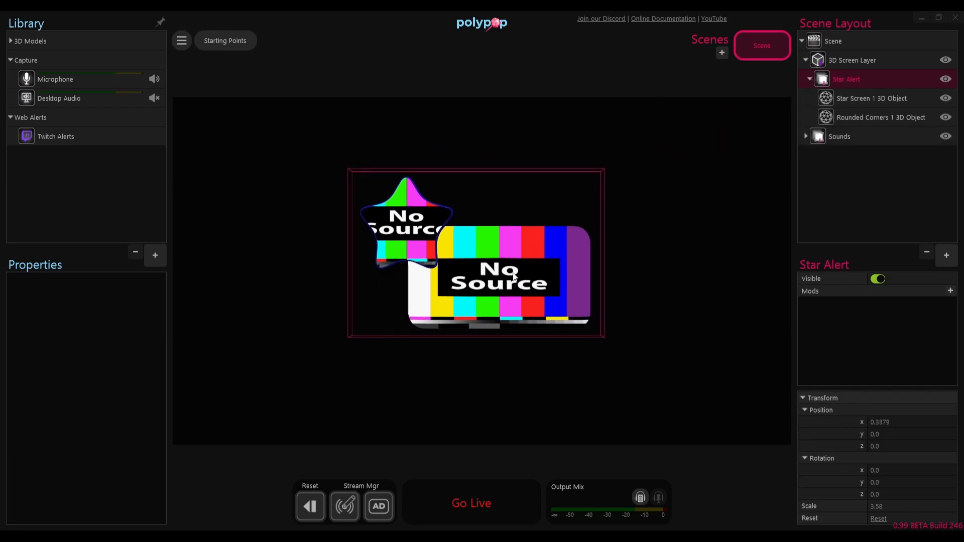
Step: Set the Rounded Corners 1 model's X pivot point to Min and move the panel back behind the star, at about x -0.54
{"action": "left_click", "coordinate": [849, 119]}
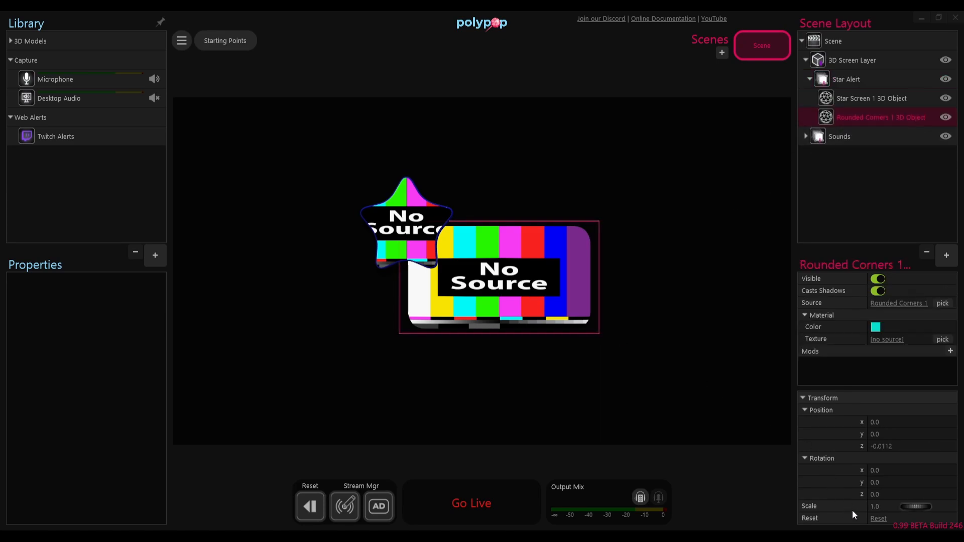
{"action": "mouse_move", "coordinate": [916, 493]}
{"action": "left_mouse_down"}
{"action": "mouse_move", "coordinate": [904, 493]}
{"action": "mouse_move", "coordinate": [933, 486]}
{"action": "mouse_move", "coordinate": [900, 483]}
{"action": "mouse_move", "coordinate": [935, 480]}
{"action": "mouse_move", "coordinate": [912, 484]}
{"action": "mouse_move", "coordinate": [914, 493]}
{"action": "left_mouse_up"}
{"action": "left_click", "coordinate": [893, 302]}
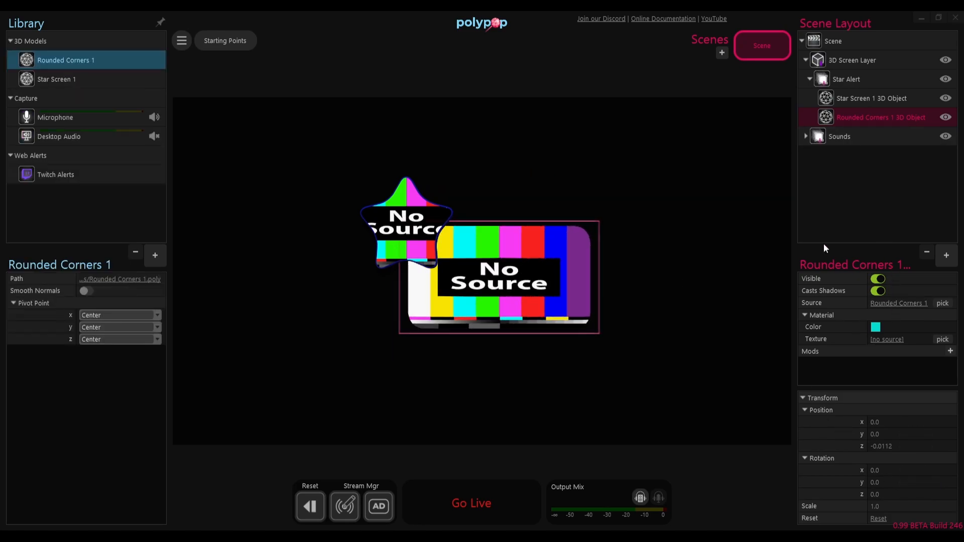
{"action": "left_click", "coordinate": [101, 314]}
{"action": "left_click", "coordinate": [92, 330]}
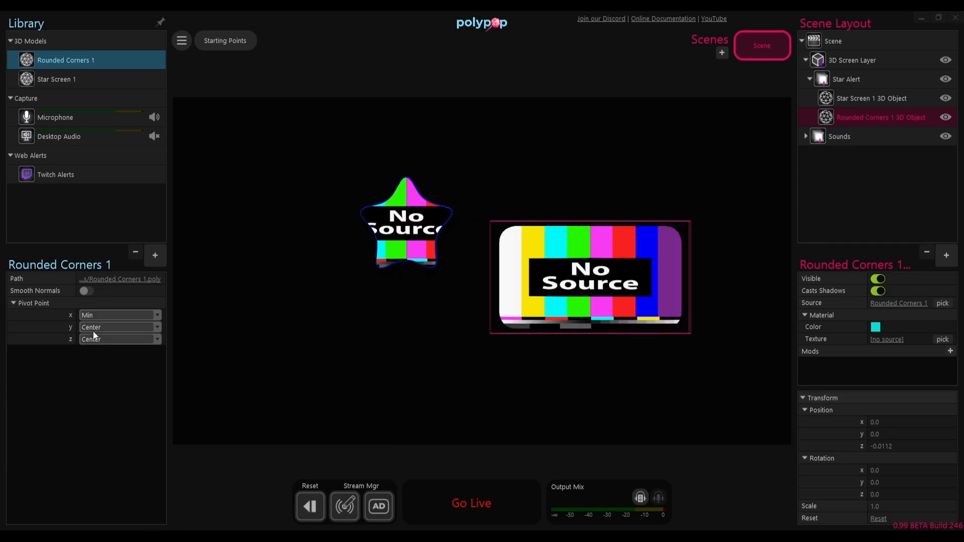
{"action": "left_click_drag", "start_coordinate": [588, 284], "coordinate": [492, 285]}
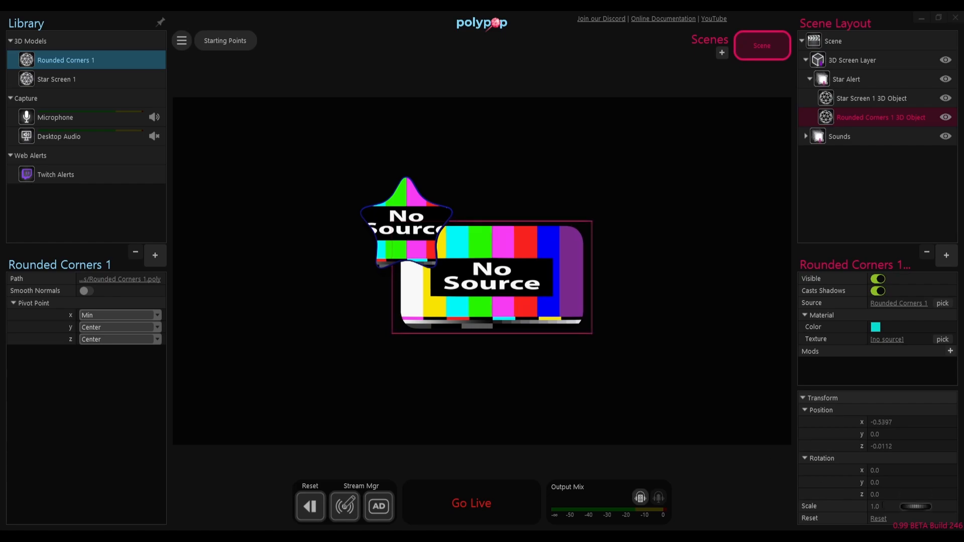
Step: Test-rotate the rounded panel about Z to -90, return it to 0, and reposition it at about x -0.51, y 0.03, z 0
{"action": "left_click_drag", "start_coordinate": [907, 495], "coordinate": [866, 476]}
{"action": "left_click_drag", "start_coordinate": [396, 339], "coordinate": [402, 318]}
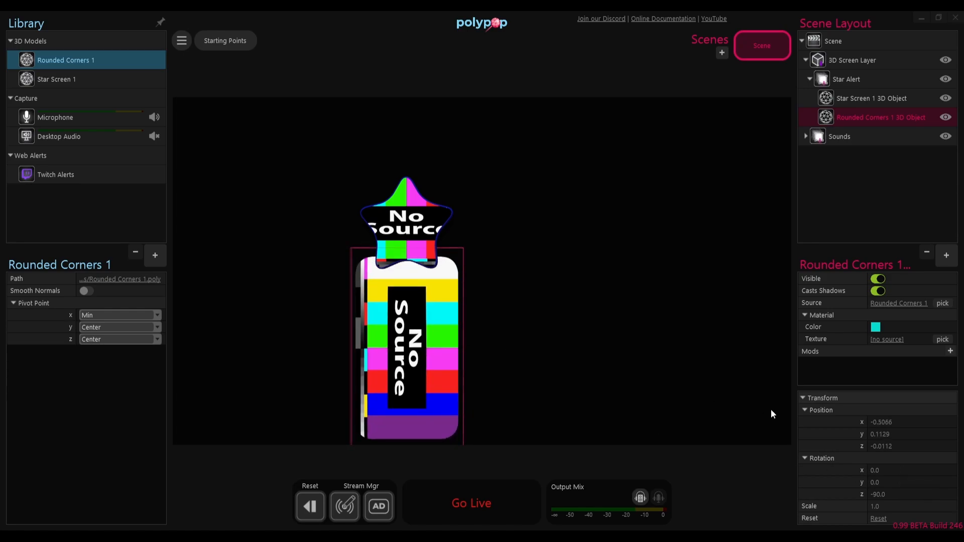
{"action": "left_click_drag", "start_coordinate": [910, 499], "coordinate": [956, 471]}
{"action": "left_click_drag", "start_coordinate": [910, 493], "coordinate": [912, 492]}
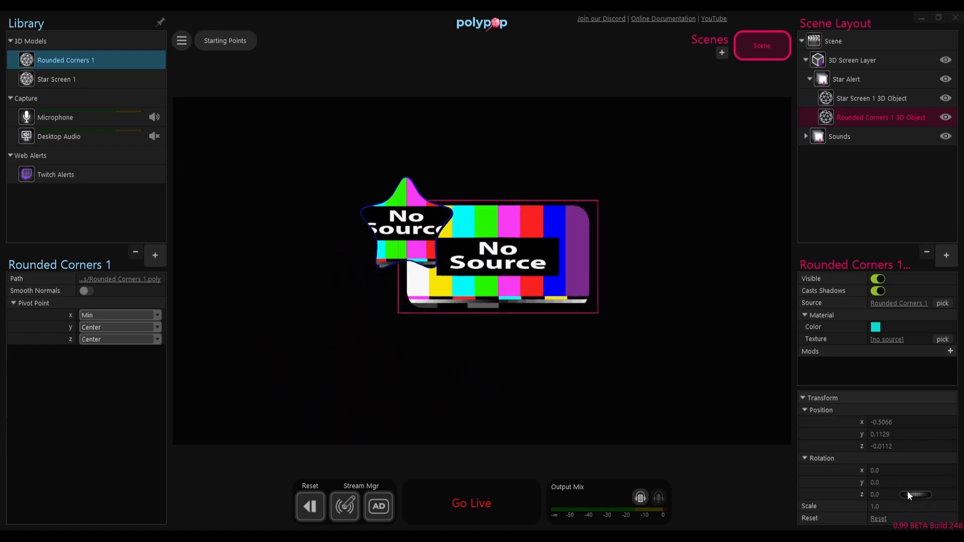
{"action": "left_click_drag", "start_coordinate": [505, 244], "coordinate": [504, 251]}
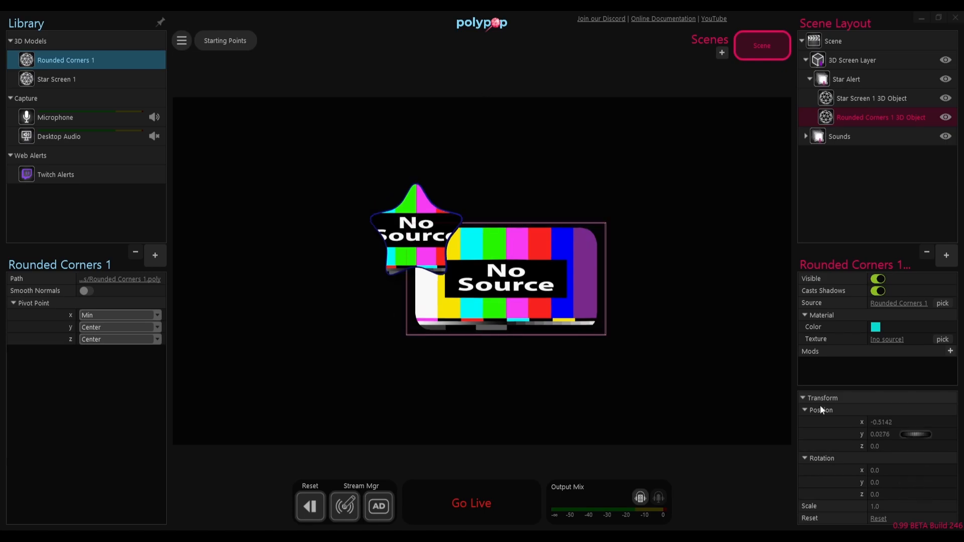
Step: Set the Rounded Corners 1 model's Y pivot point to Max, test its Z rotation, and move the panel to about x -0.50, y 0.29
{"action": "left_click", "coordinate": [106, 328]}
{"action": "left_click", "coordinate": [104, 370]}
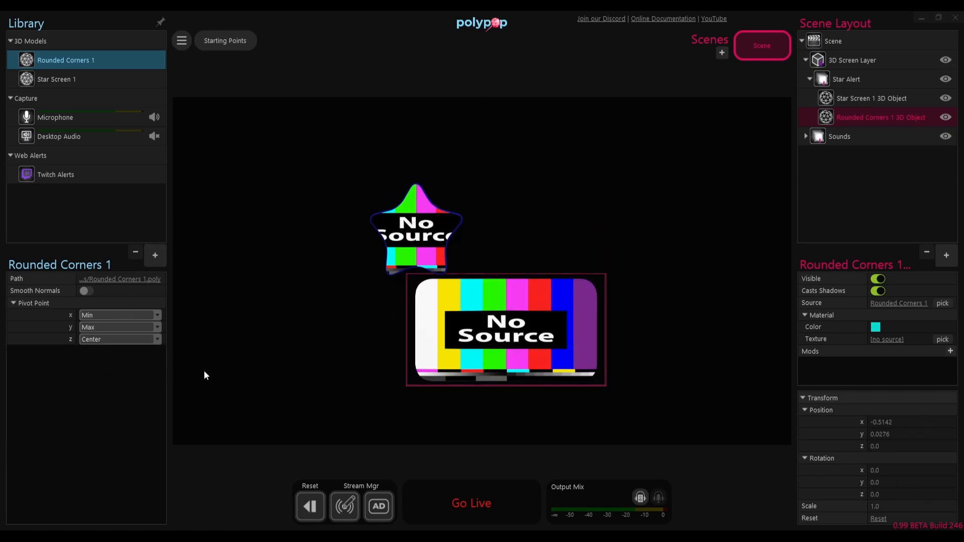
{"action": "left_click_drag", "start_coordinate": [914, 496], "coordinate": [909, 492]}
{"action": "left_click_drag", "start_coordinate": [439, 300], "coordinate": [441, 252]}
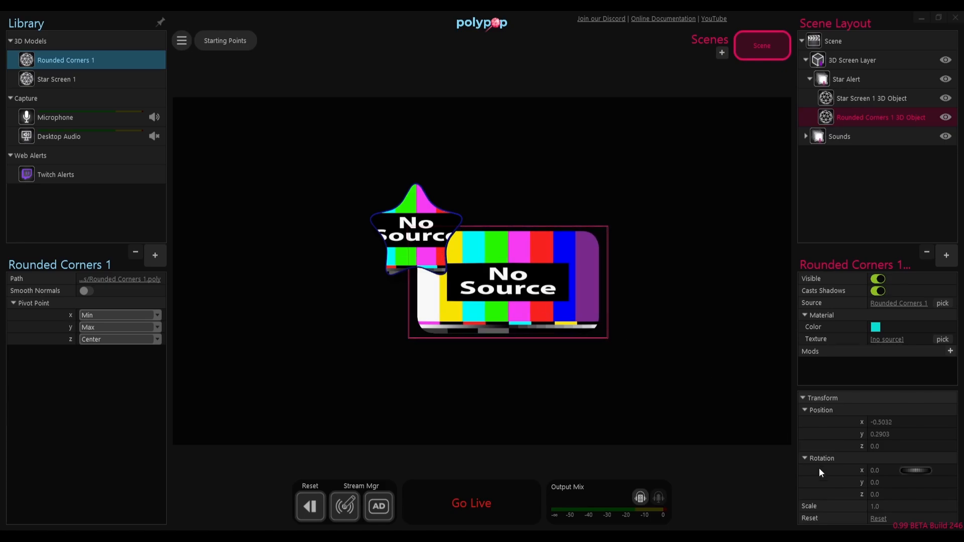
{"action": "mouse_move", "coordinate": [913, 496]}
{"action": "left_mouse_down"}
{"action": "mouse_move", "coordinate": [862, 489]}
{"action": "mouse_move", "coordinate": [911, 492]}
{"action": "left_mouse_up"}
{"action": "left_click", "coordinate": [493, 295]}
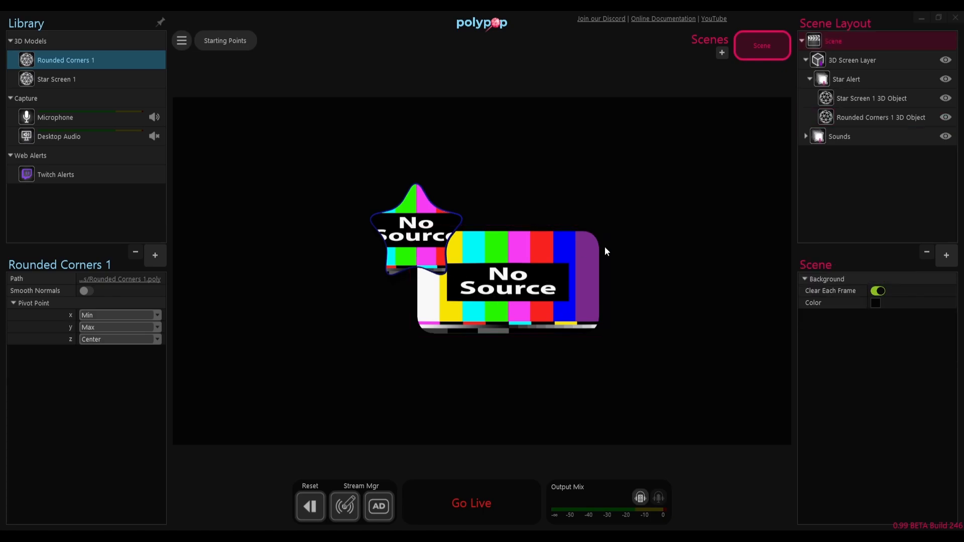
Step: With the Star Screen 1 object selected, wire the Twitch New Follower alert into a new action sequence
{"action": "left_click", "coordinate": [857, 116]}
{"action": "left_click", "coordinate": [857, 98]}
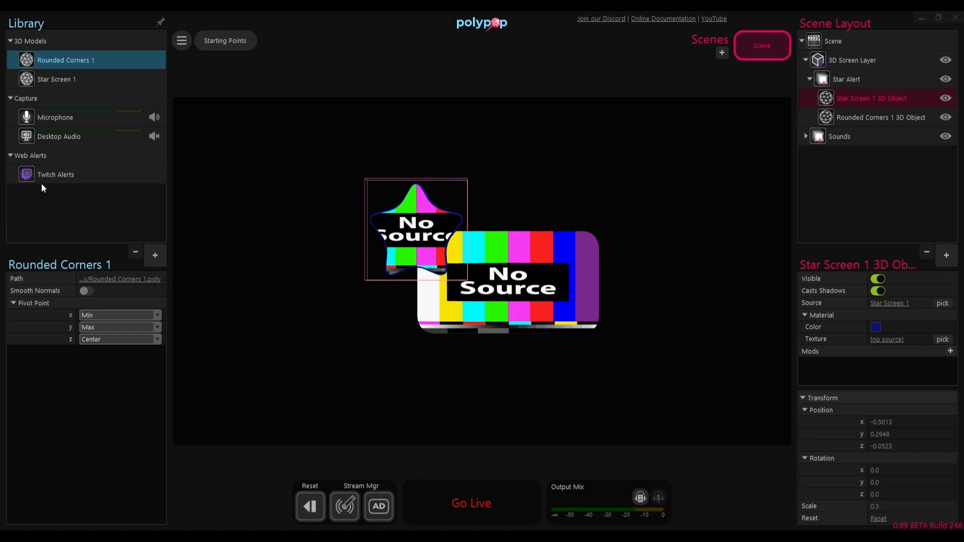
{"action": "left_click", "coordinate": [62, 173]}
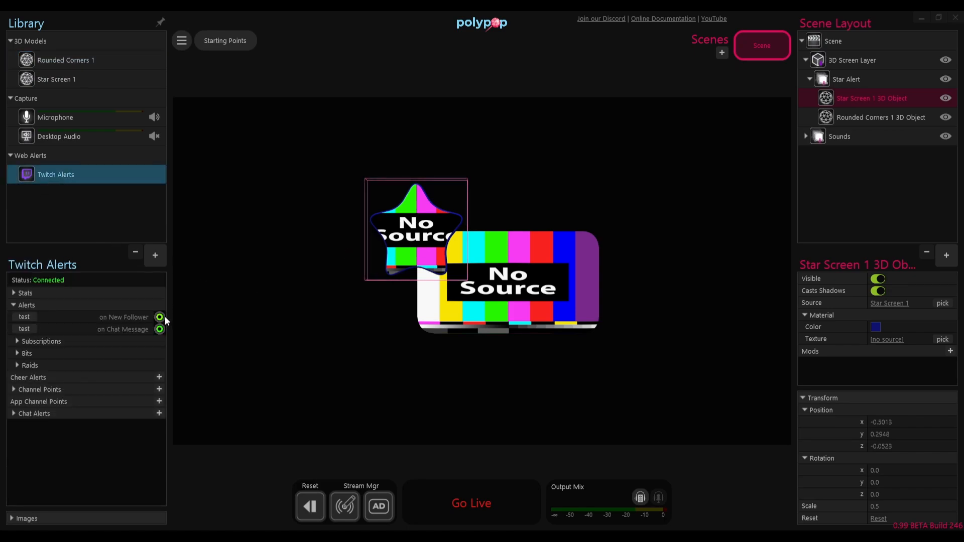
{"action": "left_click_drag", "start_coordinate": [159, 317], "coordinate": [223, 83]}
Step: Fill the action sequence with an Emit Alert, a 1-second Wait and a second Emit Alert
{"action": "left_click", "coordinate": [330, 197]}
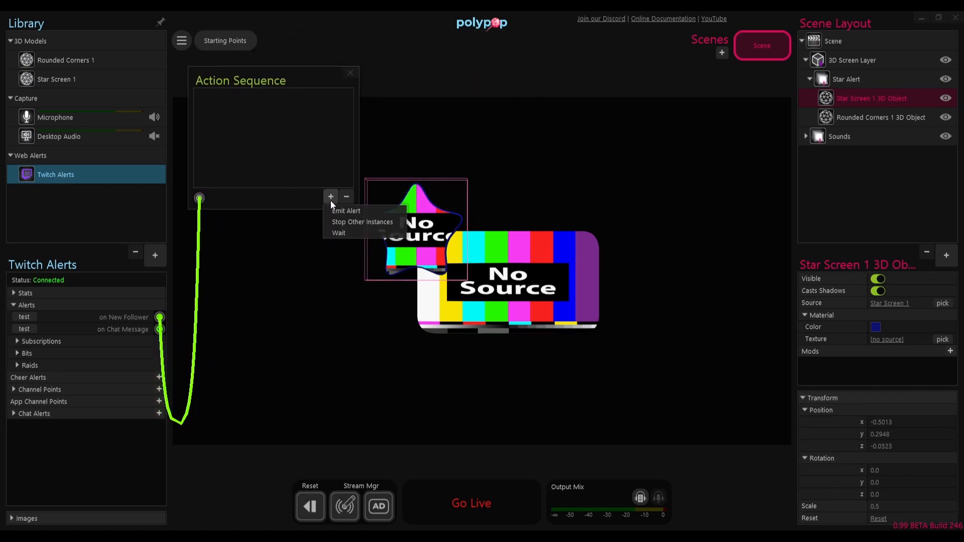
{"action": "left_click", "coordinate": [330, 211]}
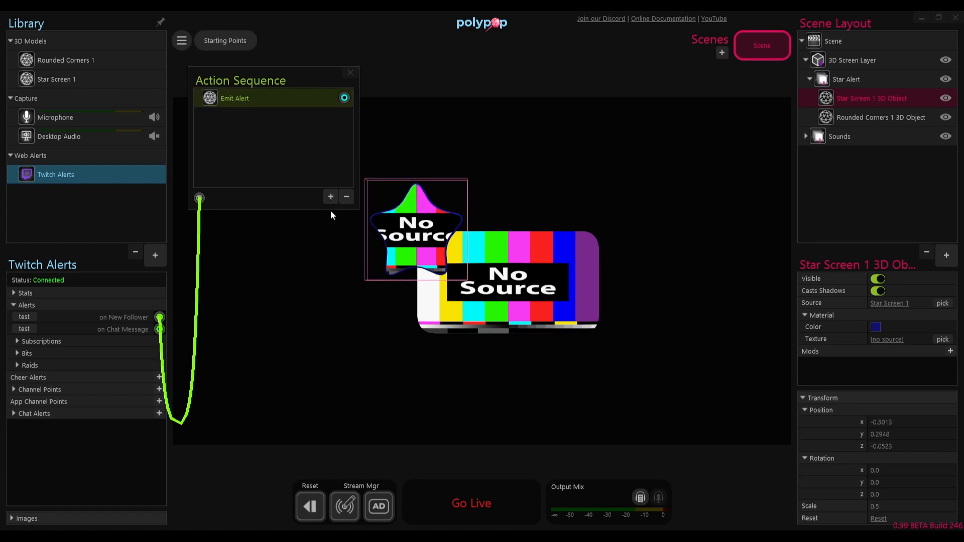
{"action": "left_click", "coordinate": [330, 197]}
{"action": "left_click", "coordinate": [335, 233]}
{"action": "left_click", "coordinate": [331, 198]}
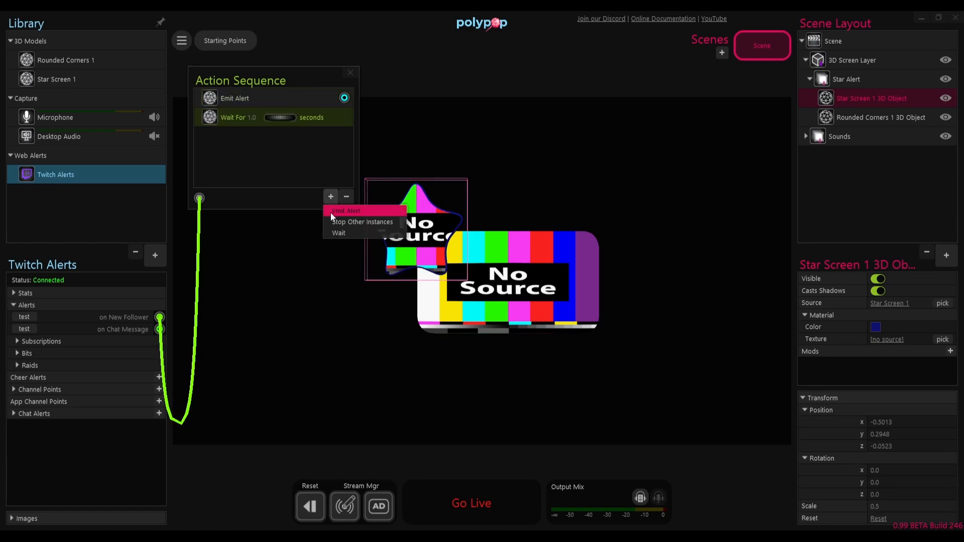
{"action": "left_click", "coordinate": [330, 210]}
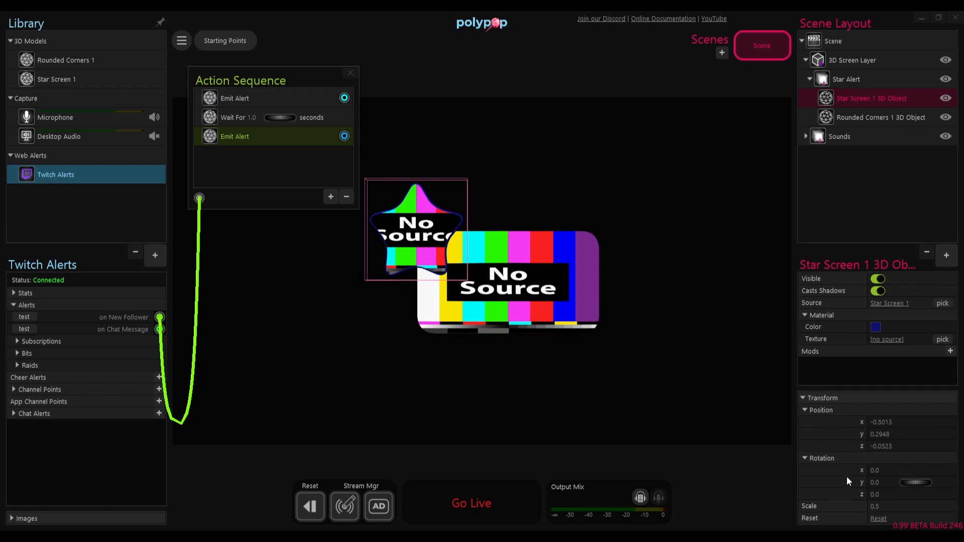
Step: Wire the first Emit Alert to the star's scale at 0.5 and the second Emit Alert to its scale at 0.01
{"action": "left_click_drag", "start_coordinate": [344, 97], "coordinate": [804, 509]}
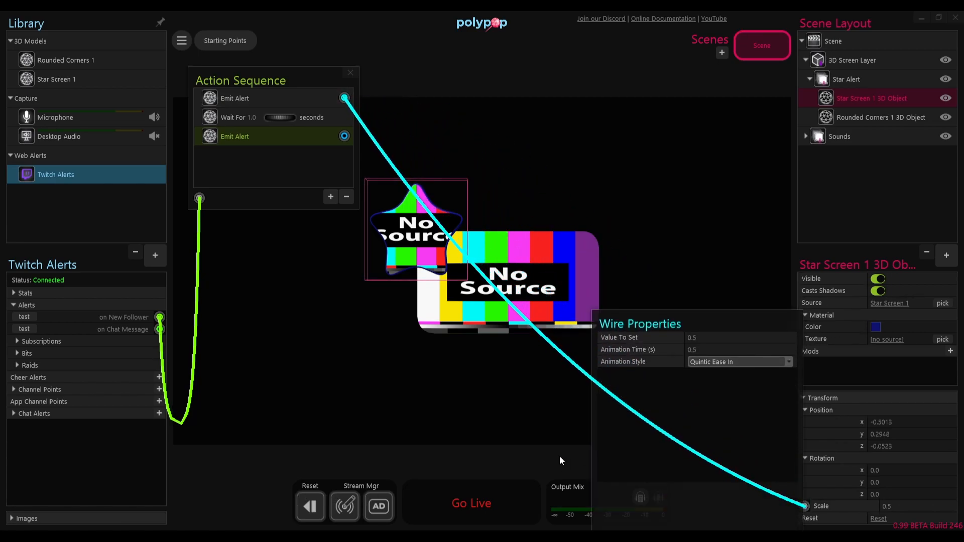
{"action": "left_click_drag", "start_coordinate": [930, 506], "coordinate": [903, 505]}
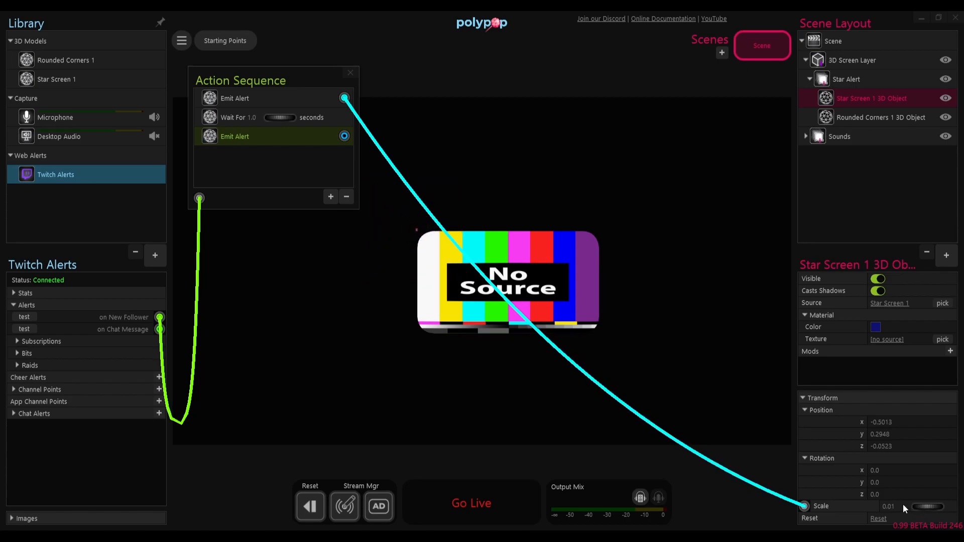
{"action": "left_click", "coordinate": [895, 506]}
{"action": "type", "text": "0.01"}
{"action": "left_click_drag", "start_coordinate": [345, 136], "coordinate": [807, 509]}
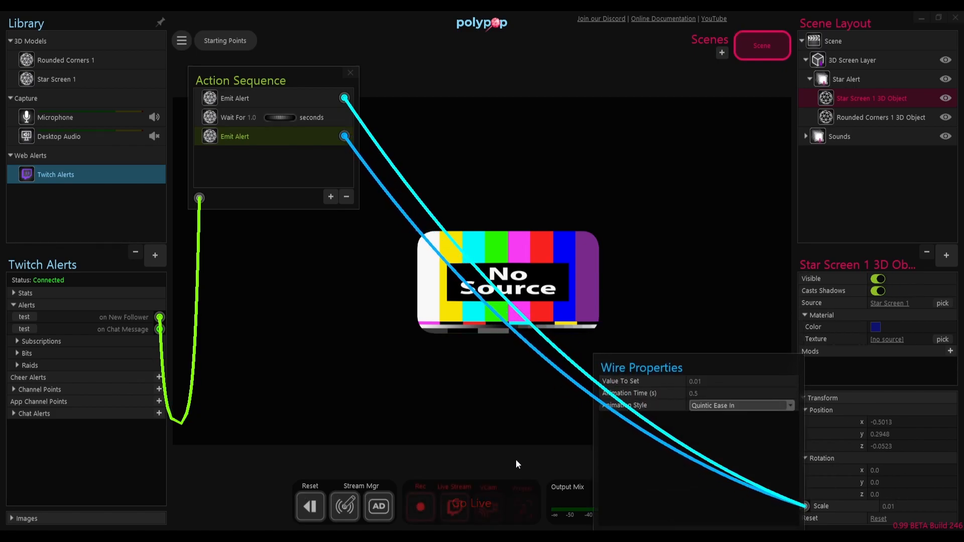
Step: Add a hotkey source assigned to F and wire its On Press alert to the action sequence
{"action": "left_click", "coordinate": [156, 257]}
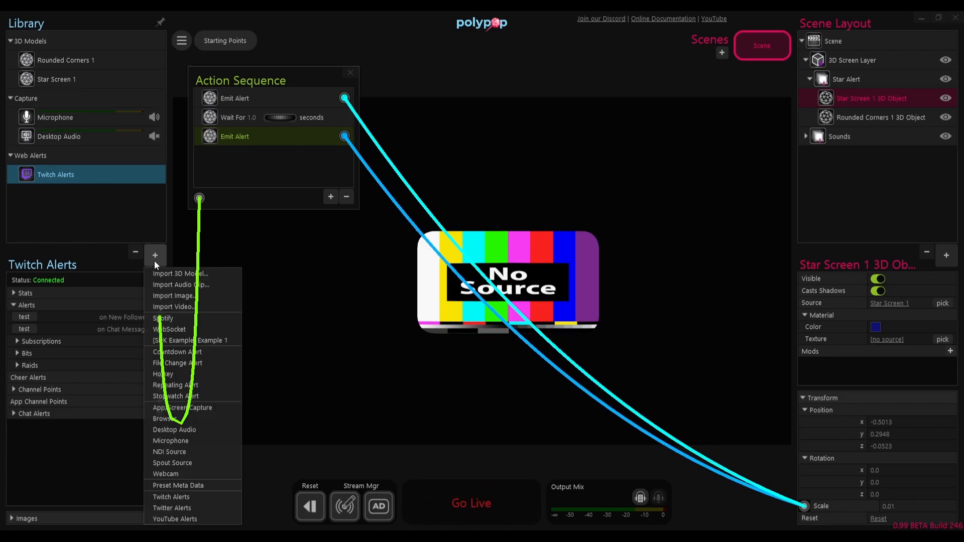
{"action": "left_click", "coordinate": [171, 375]}
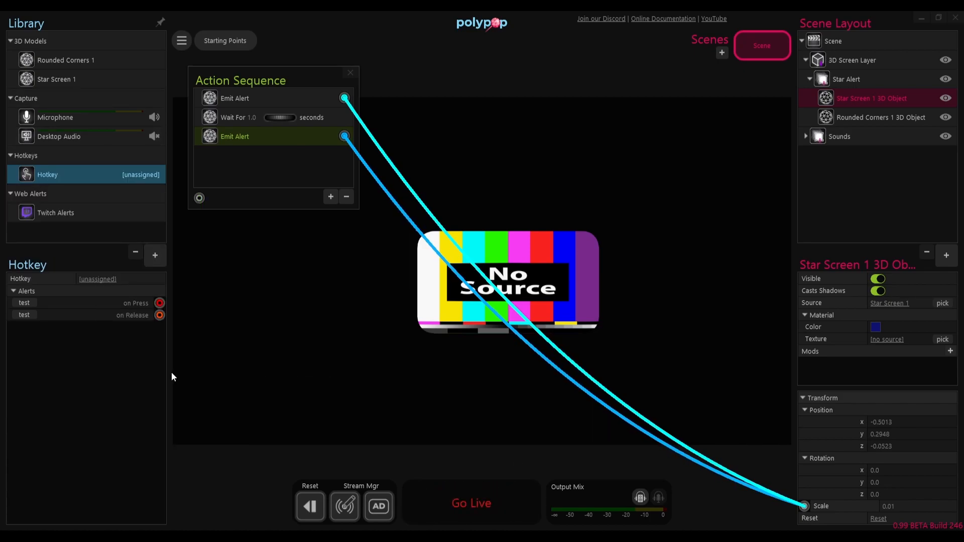
{"action": "left_click", "coordinate": [102, 280]}
{"action": "key", "text": "f"}
{"action": "left_click_drag", "start_coordinate": [159, 303], "coordinate": [199, 199]}
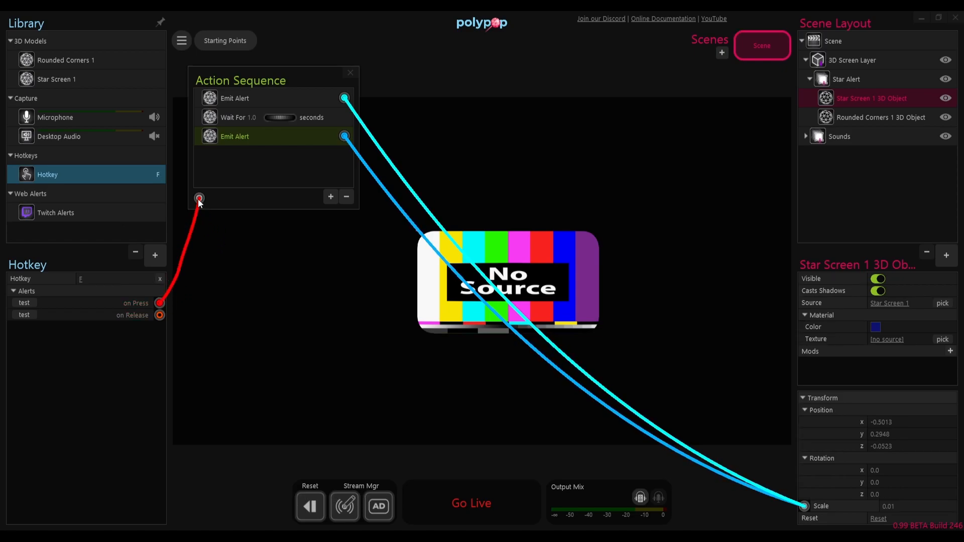
Step: Trigger the F hotkey repeatedly to test the star's scale-in and scale-out animation
{"action": "left_click", "coordinate": [316, 305]}
{"action": "key", "text": "f"}
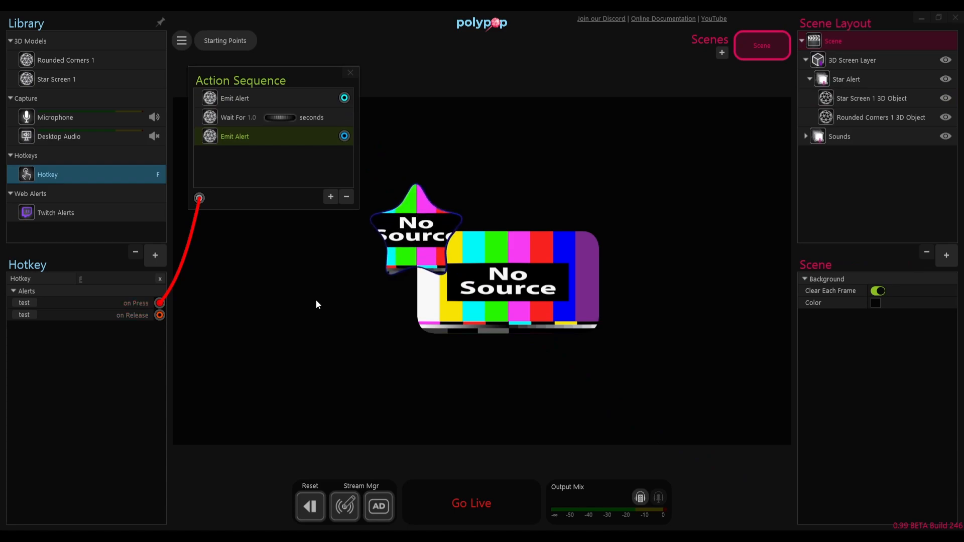
{"action": "key", "text": "f"}
{"action": "key", "text": "f"}
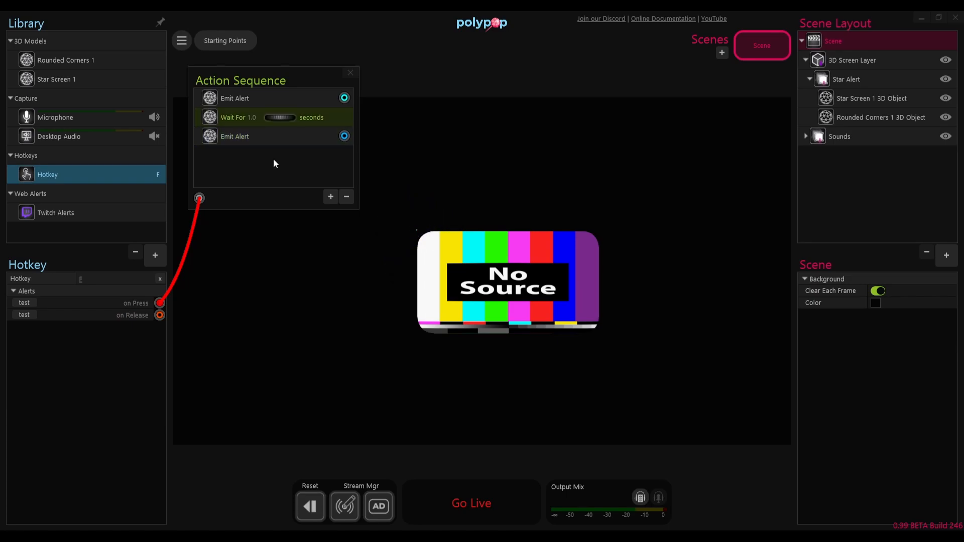
Step: Append a 1-second Wait and a third Emit Alert to the end of the action sequence
{"action": "left_click", "coordinate": [333, 198]}
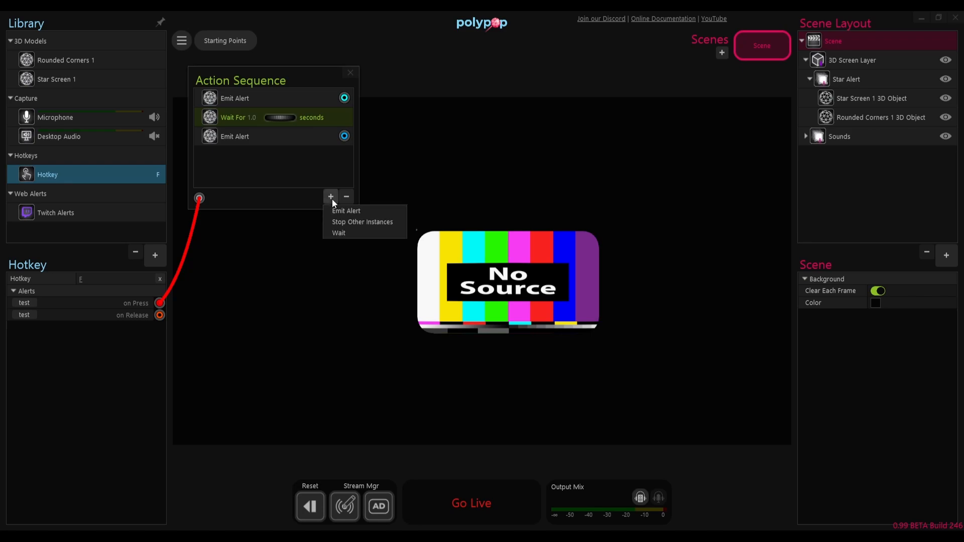
{"action": "left_click", "coordinate": [337, 219]}
{"action": "left_click", "coordinate": [332, 197]}
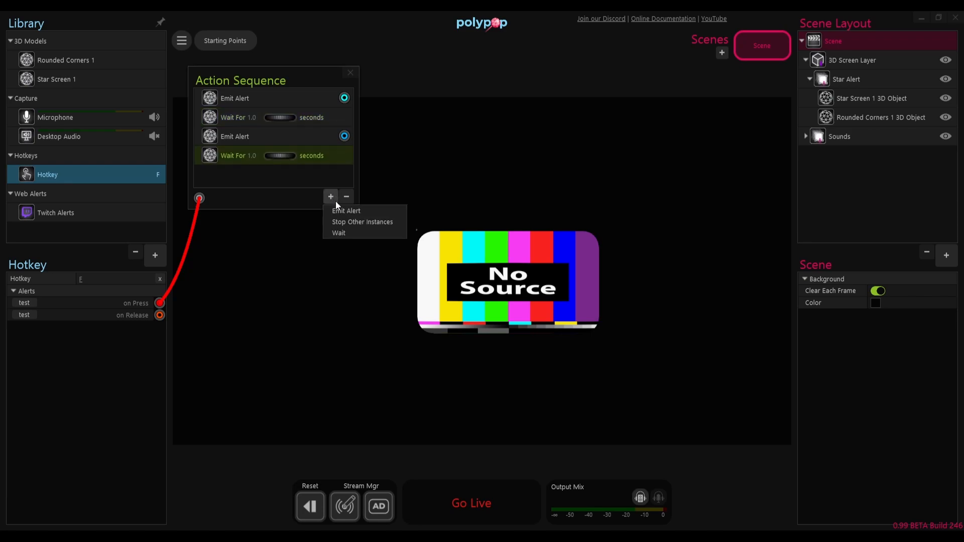
{"action": "left_click", "coordinate": [335, 209]}
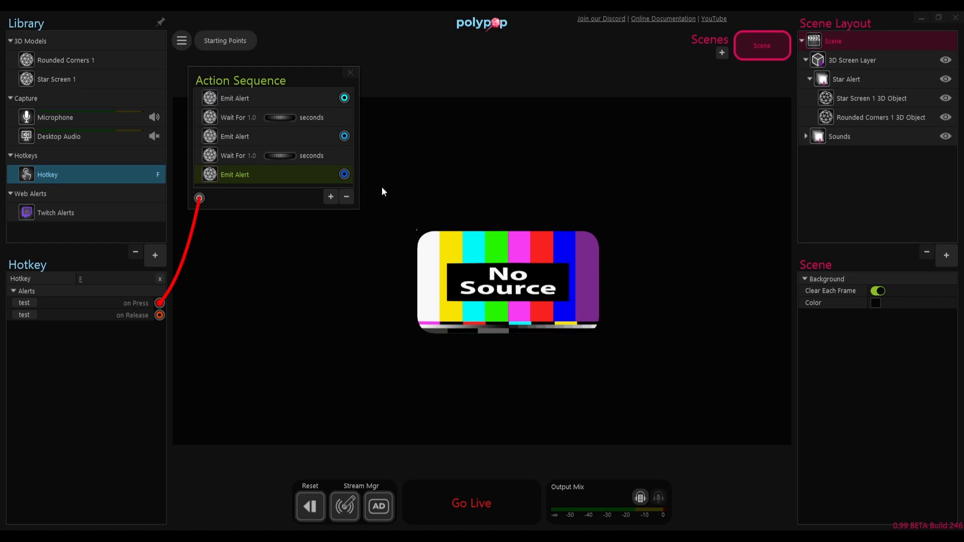
Step: Wire the third Emit Alert to set the star's Visible property off and the first Emit Alert to set it on
{"action": "left_click", "coordinate": [855, 100]}
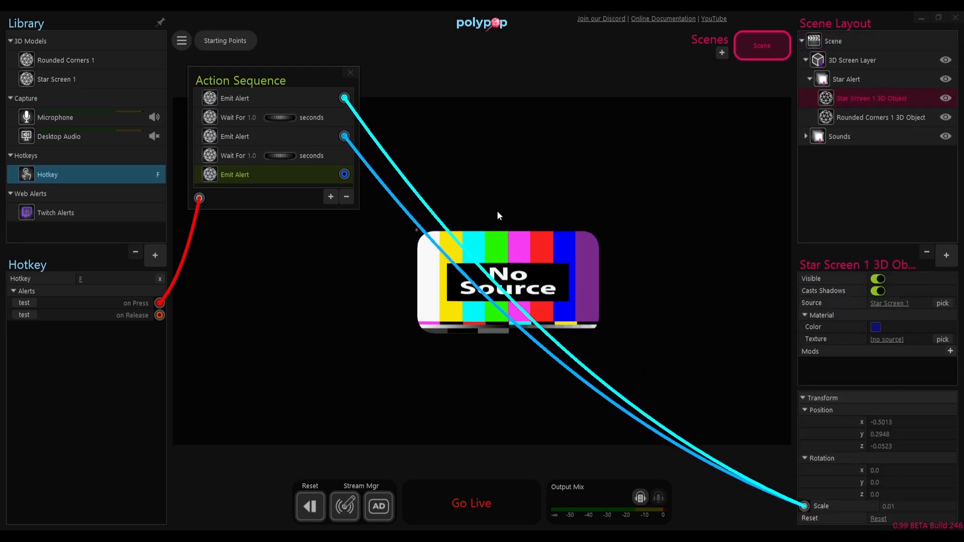
{"action": "left_click_drag", "start_coordinate": [344, 173], "coordinate": [803, 279]}
{"action": "left_click", "coordinate": [812, 292]}
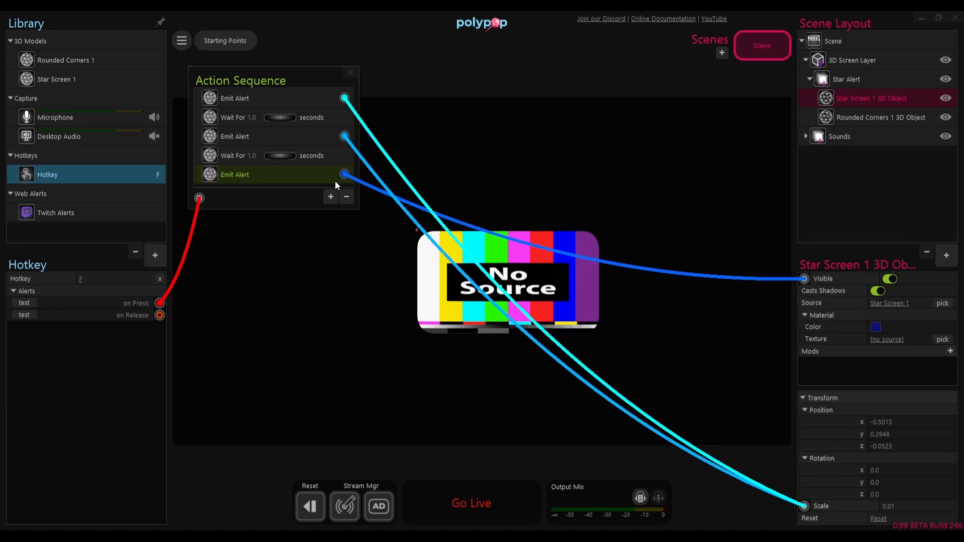
{"action": "left_click_drag", "start_coordinate": [345, 98], "coordinate": [805, 276]}
{"action": "left_click", "coordinate": [809, 303]}
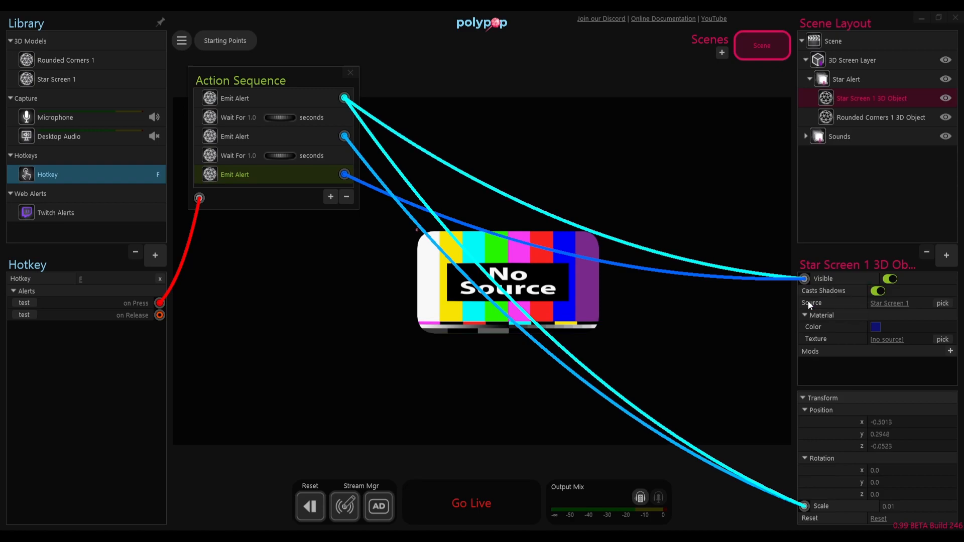
Step: Set the second Wait to 0.5 seconds and test the sequence with the F hotkey
{"action": "left_click", "coordinate": [454, 73]}
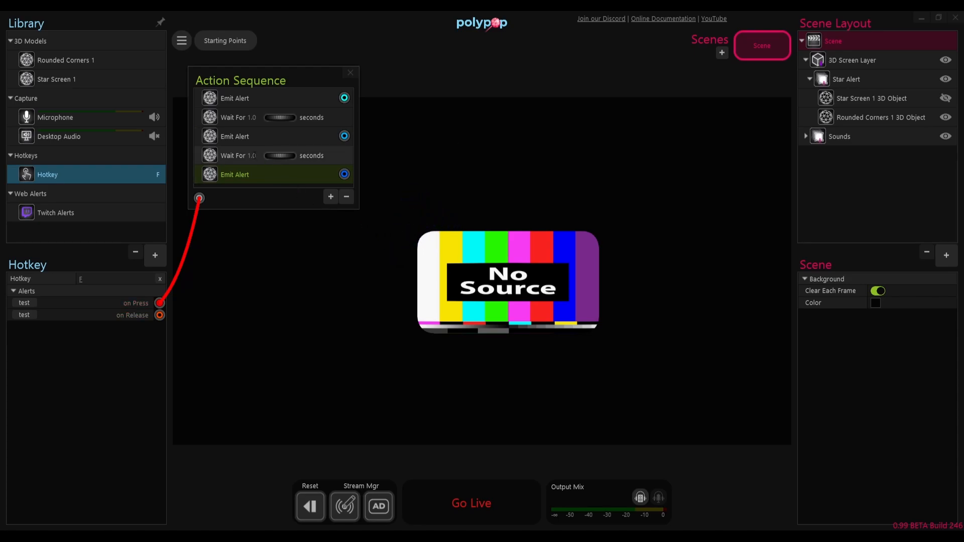
{"action": "left_click", "coordinate": [261, 155]}
{"action": "type", "text": "0.5f"}
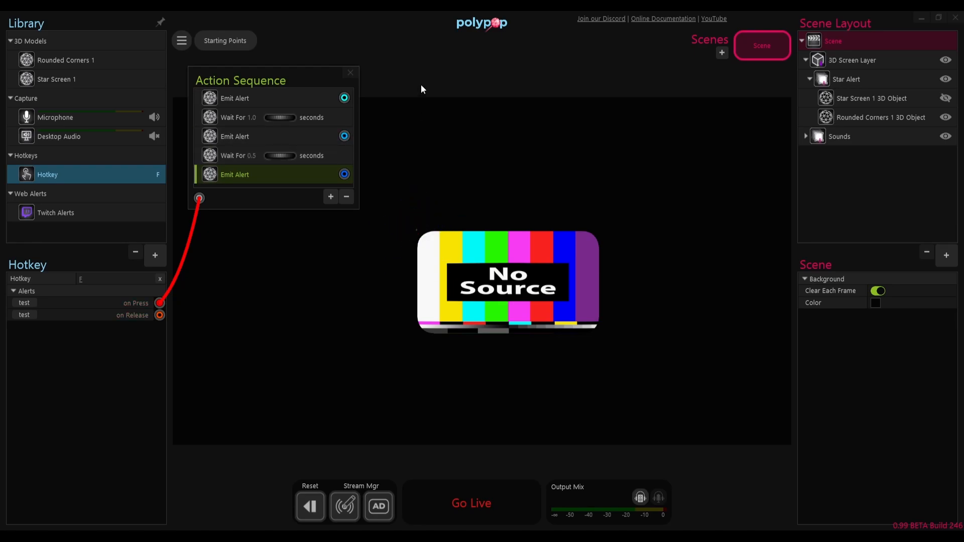
{"action": "type", "text": "f"}
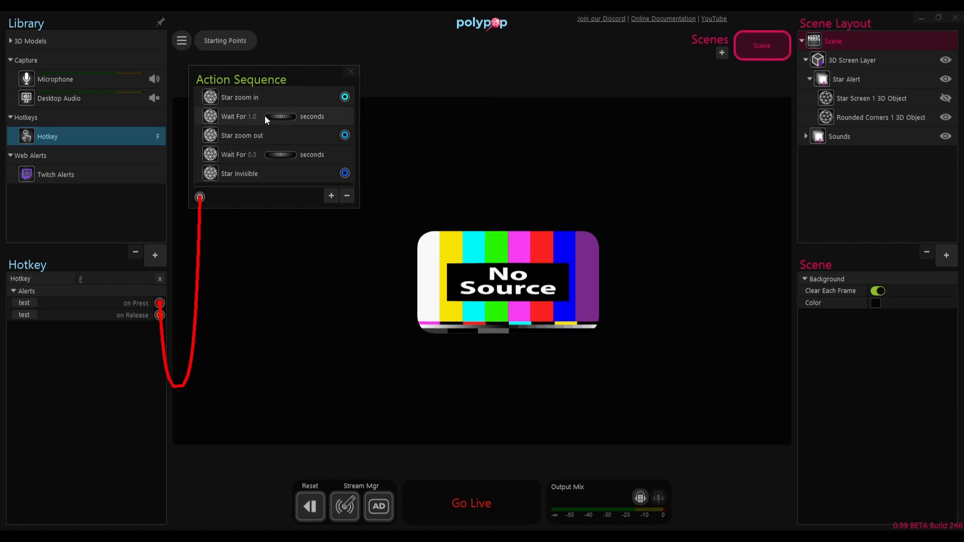
Step: Add an Emit Alert named "Panel zoom/rotate in" and place it directly after the first Wait
{"action": "left_click", "coordinate": [331, 196]}
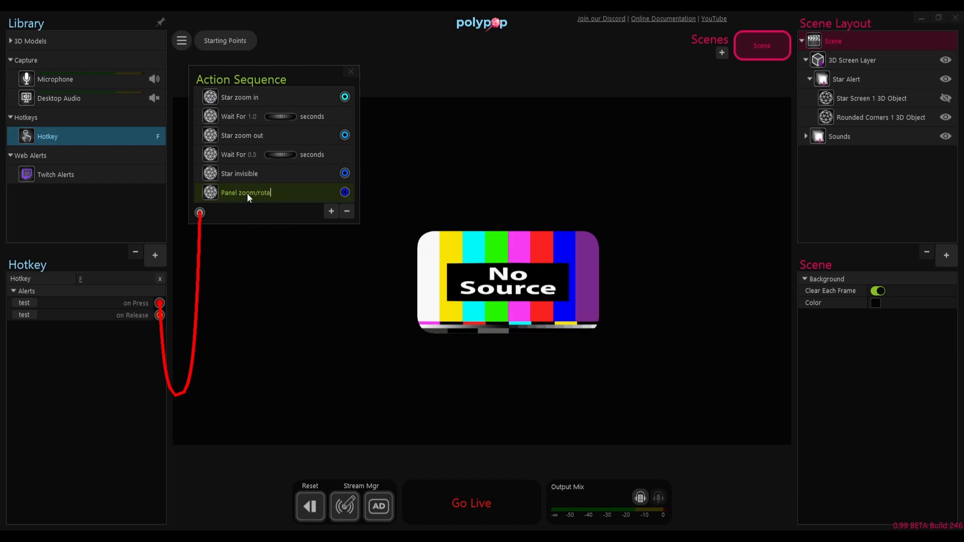
{"action": "type", "text": "in"}
{"action": "left_click_drag", "start_coordinate": [241, 194], "coordinate": [251, 123]}
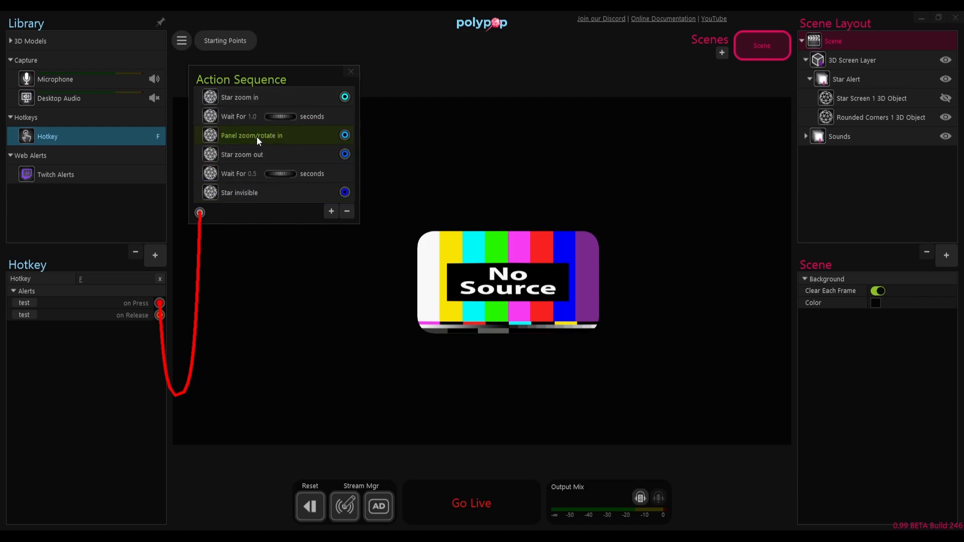
Step: Add a 5-second Wait to the sequence directly after Panel zoom/rotate in
{"action": "left_click", "coordinate": [331, 211]}
{"action": "left_click", "coordinate": [336, 245]}
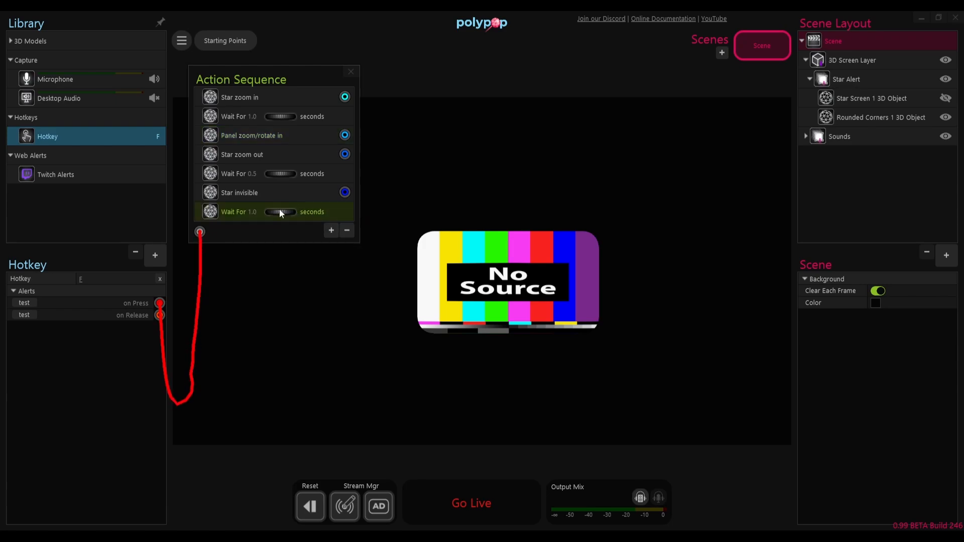
{"action": "left_click_drag", "start_coordinate": [239, 206], "coordinate": [238, 154]}
{"action": "double_click", "coordinate": [252, 154]}
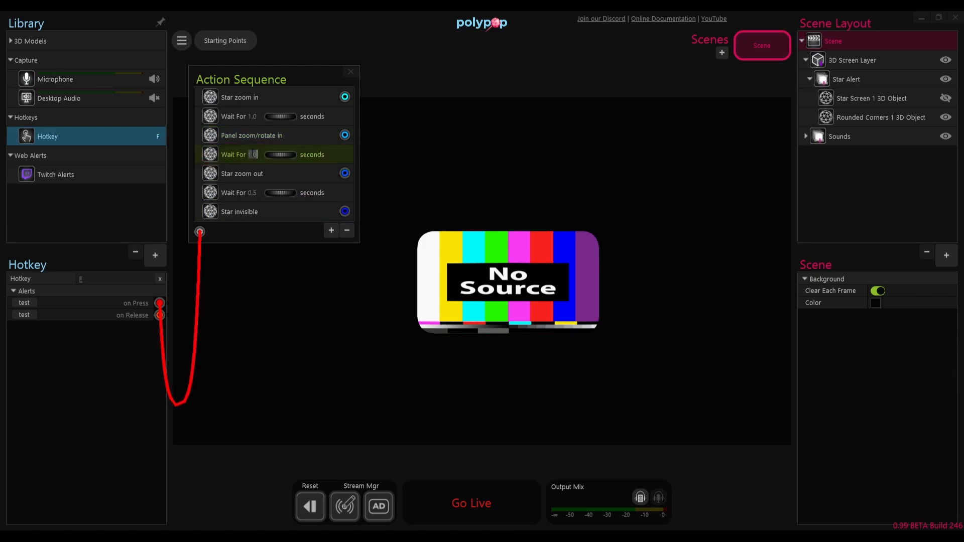
{"action": "type", "text": "5"}
{"action": "key", "text": "Return"}
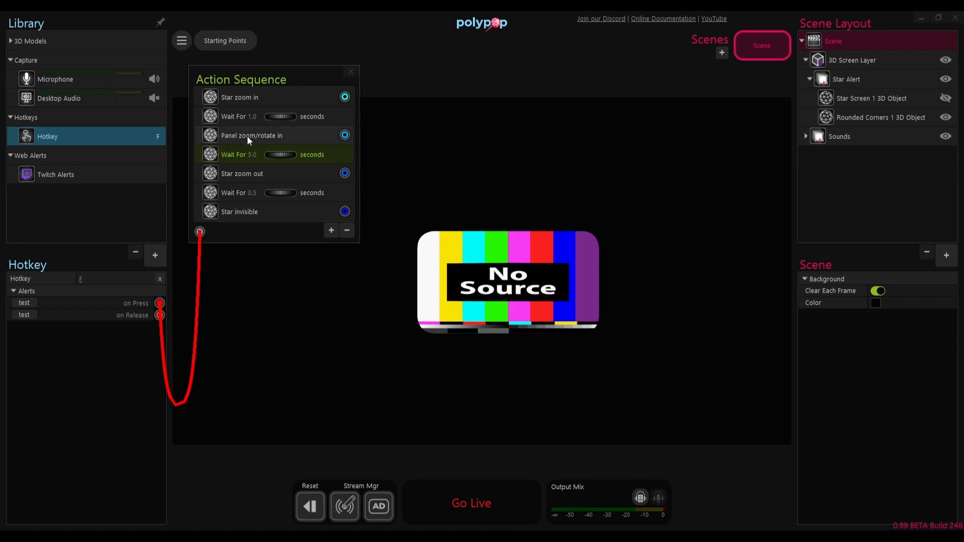
Step: Add an Emit Alert named "Panel zoom/rotate out" and place it between the 5-second Wait and Star zoom out
{"action": "left_click", "coordinate": [331, 231]}
{"action": "left_click", "coordinate": [334, 242]}
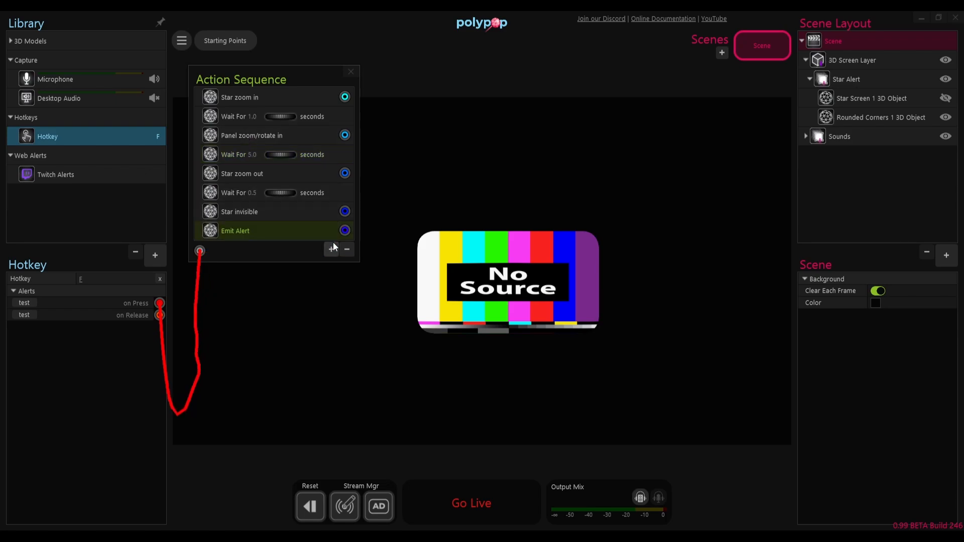
{"action": "type", "text": "Panel zoom/rotat"}
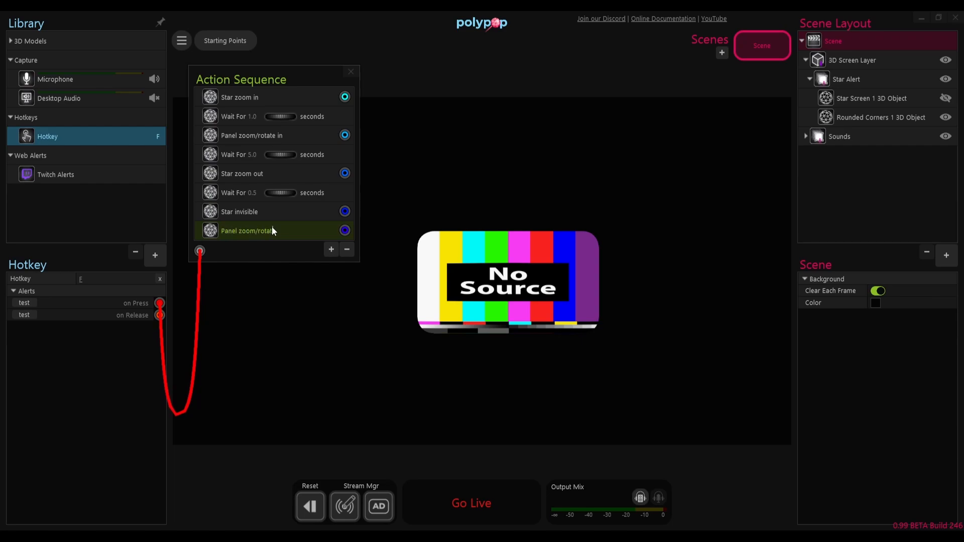
{"action": "left_click_drag", "start_coordinate": [272, 227], "coordinate": [251, 166]}
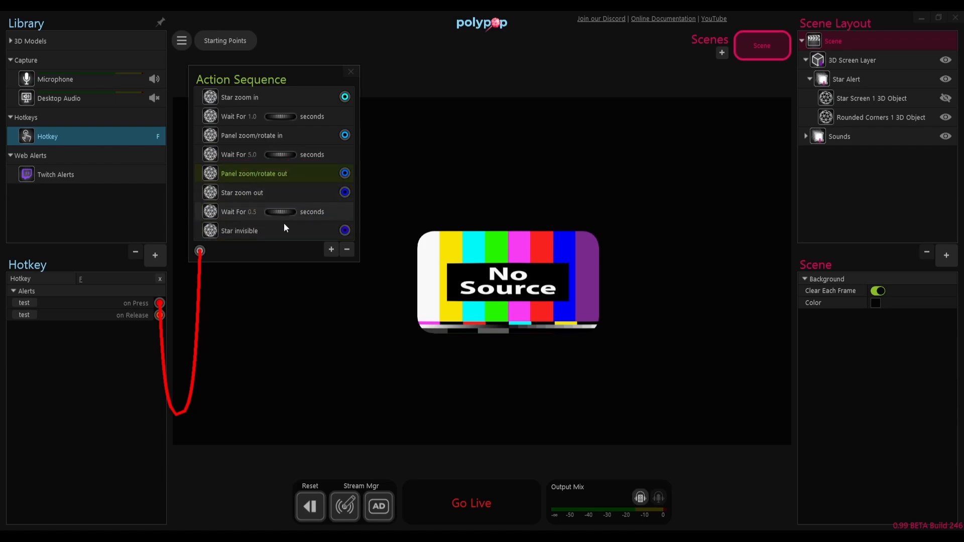
Step: Add a 1-second Wait between Panel zoom/rotate out and Star zoom out
{"action": "left_click", "coordinate": [332, 251]}
{"action": "left_click", "coordinate": [335, 284]}
{"action": "left_click_drag", "start_coordinate": [227, 254], "coordinate": [228, 182]}
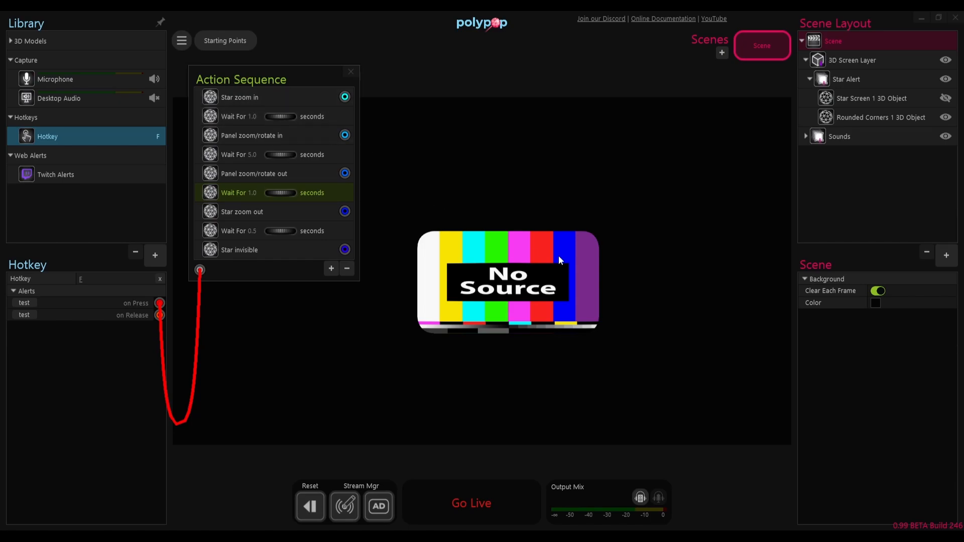
Step: Wire Panel zoom/rotate in to the Rounded Corners 1 object's rotation at 0 and its scale at 1.0
{"action": "left_click", "coordinate": [860, 116]}
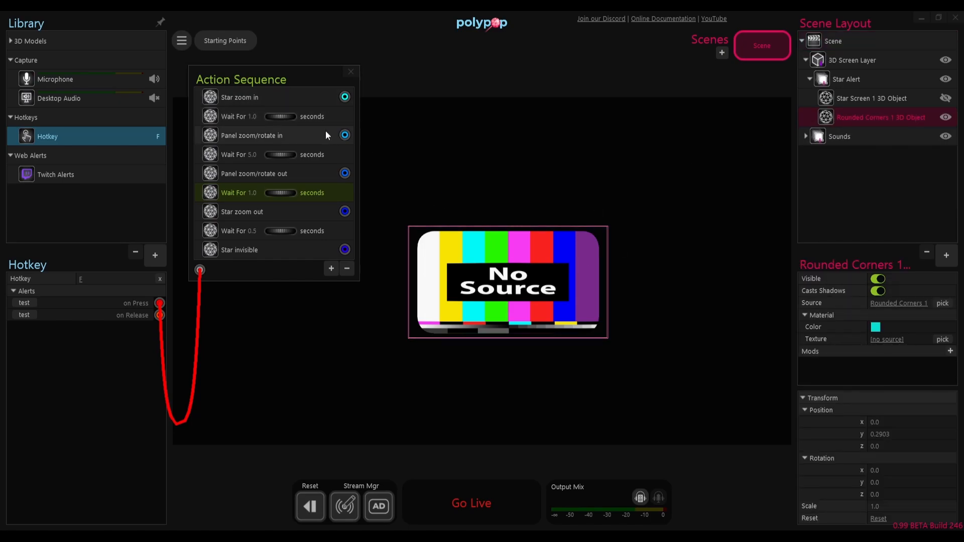
{"action": "left_click", "coordinate": [263, 141]}
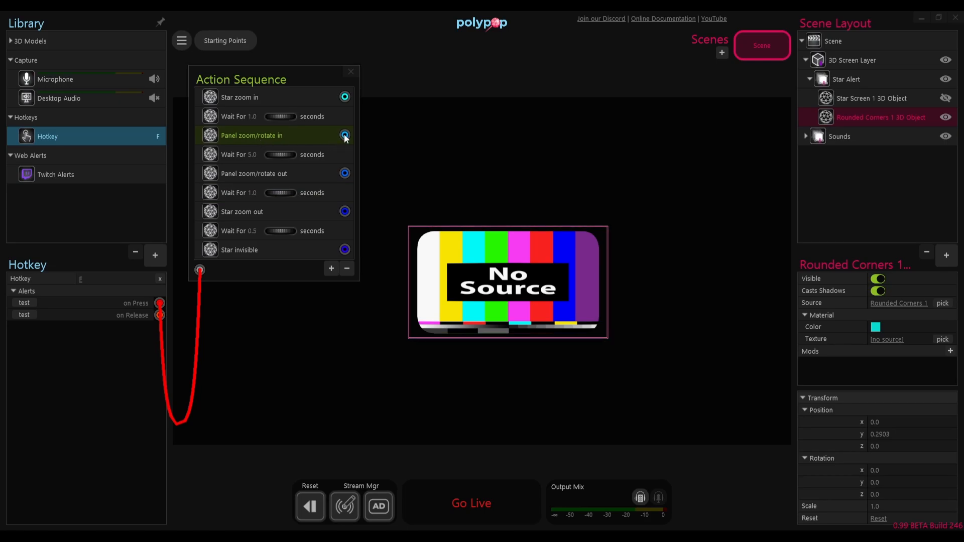
{"action": "left_click_drag", "start_coordinate": [345, 136], "coordinate": [806, 458]}
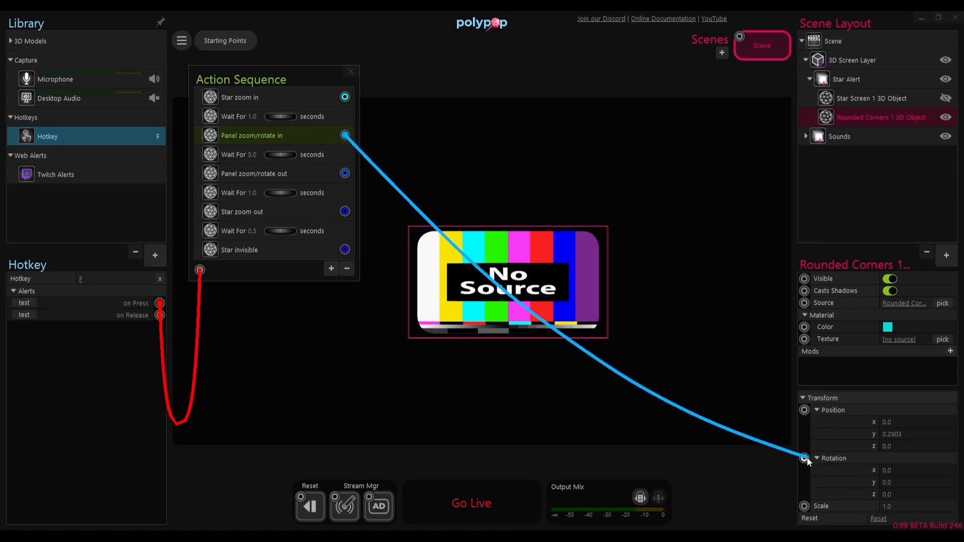
{"action": "left_click", "coordinate": [561, 451]}
{"action": "left_click_drag", "start_coordinate": [345, 135], "coordinate": [805, 506]}
{"action": "left_click", "coordinate": [549, 435]}
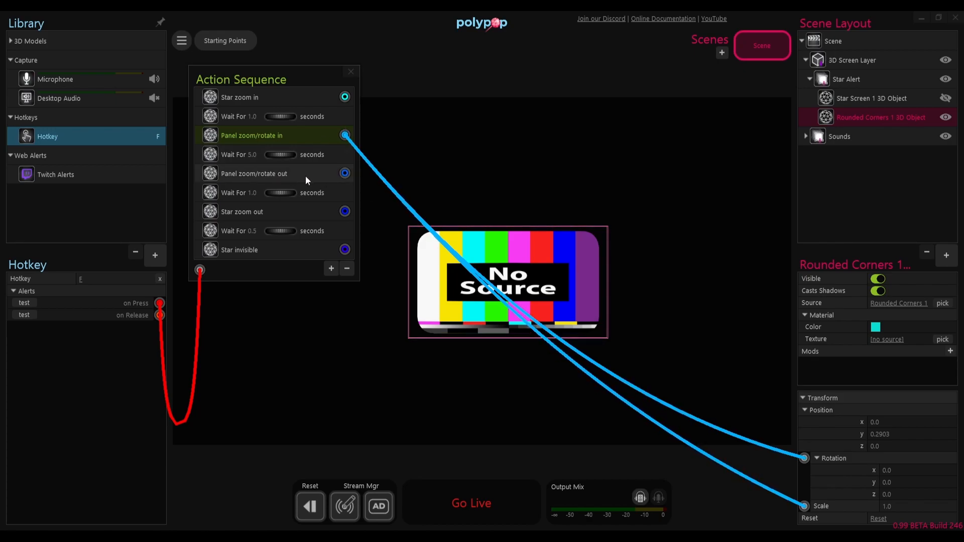
Step: Set the panel's X position to -0.5032, Z rotation to -68 and scale to 0.01, and wire Panel zoom/rotate out to its rotation and scale
{"action": "left_click_drag", "start_coordinate": [927, 493], "coordinate": [867, 504]}
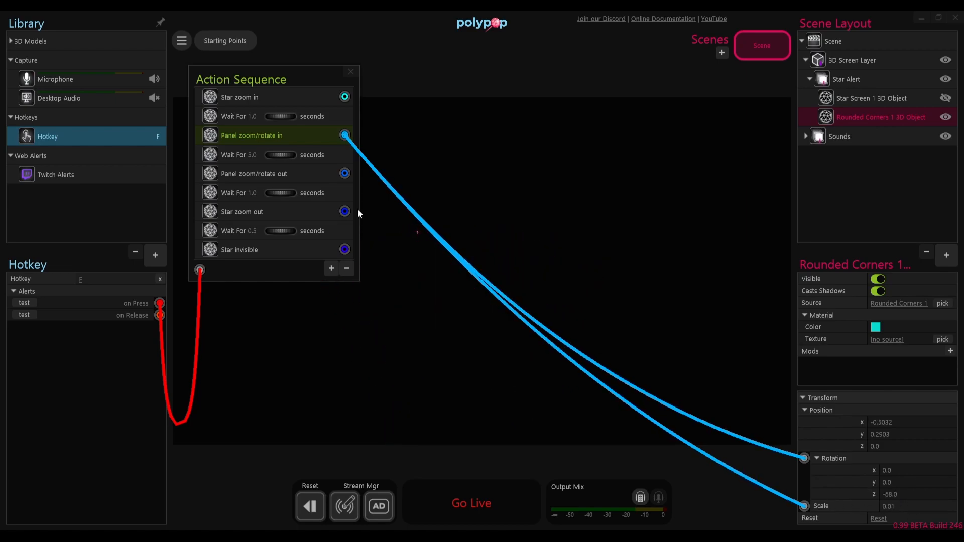
{"action": "left_click_drag", "start_coordinate": [346, 174], "coordinate": [805, 459]}
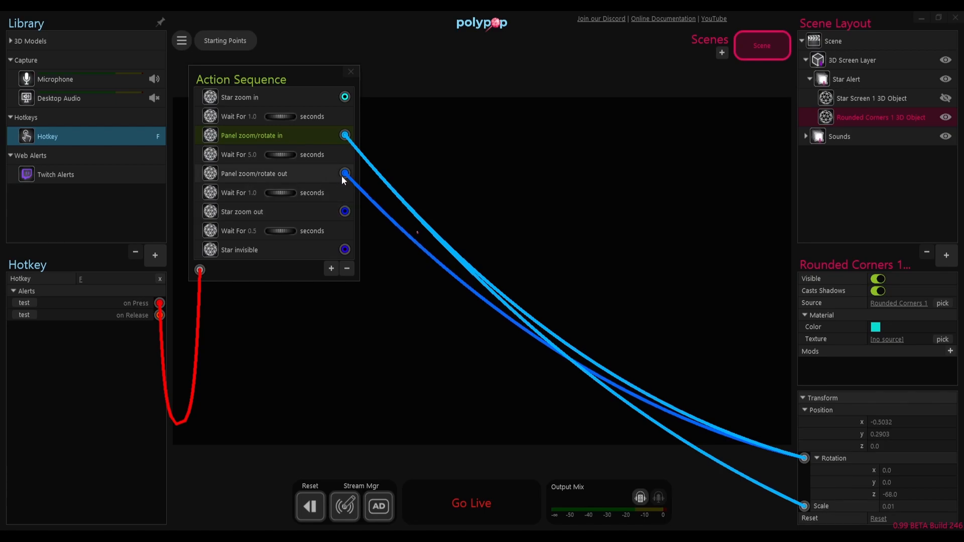
{"action": "left_click_drag", "start_coordinate": [346, 174], "coordinate": [804, 508]}
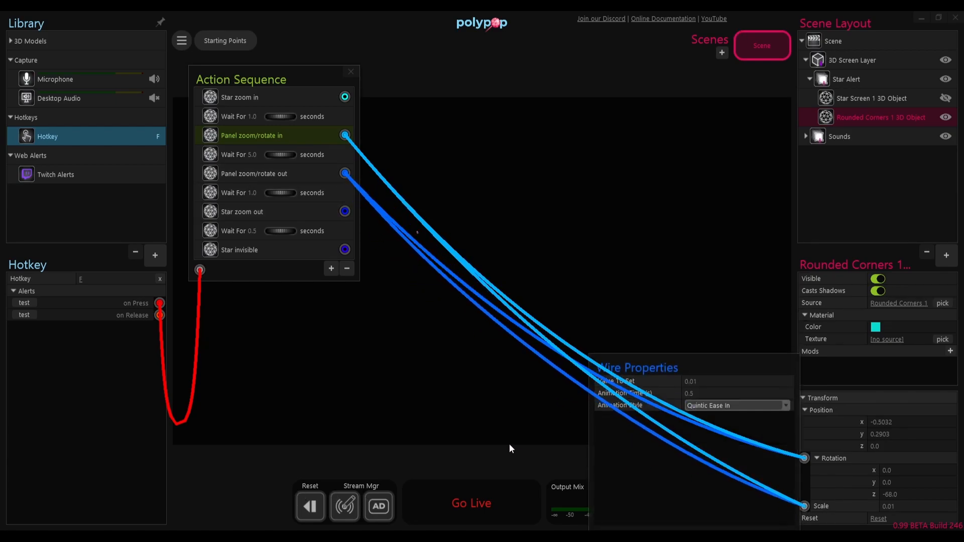
Step: Trigger the F hotkey to test the combined star and panel animation
{"action": "left_click", "coordinate": [466, 85]}
{"action": "key", "text": "f"}
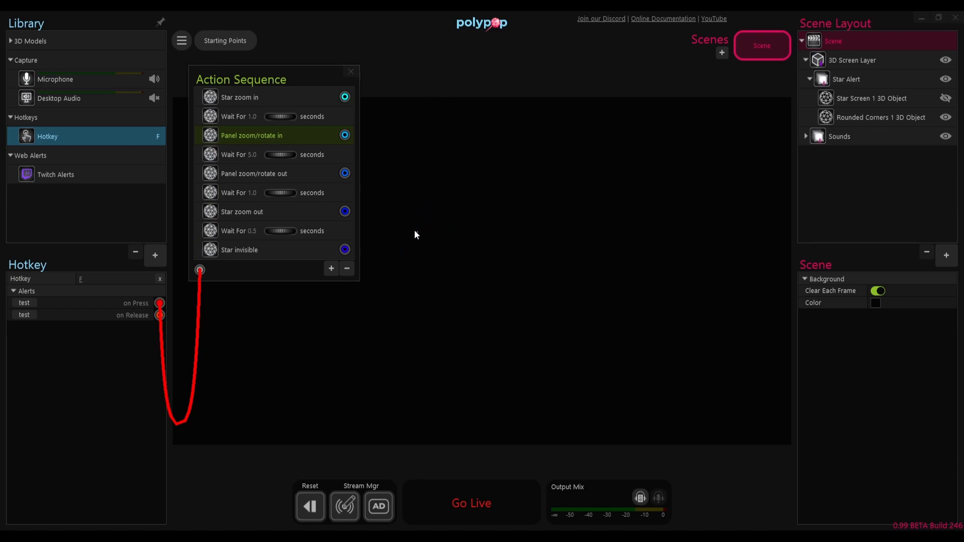
Step: Wire the Star invisible alert to set the Rounded Corners 1 object's Visible property off
{"action": "left_click", "coordinate": [864, 118]}
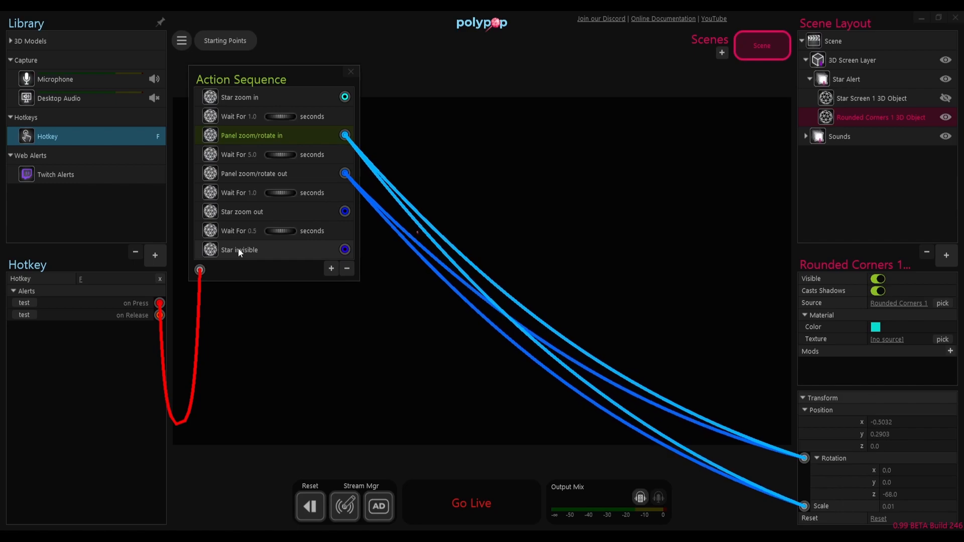
{"action": "mouse_move", "coordinate": [347, 249]}
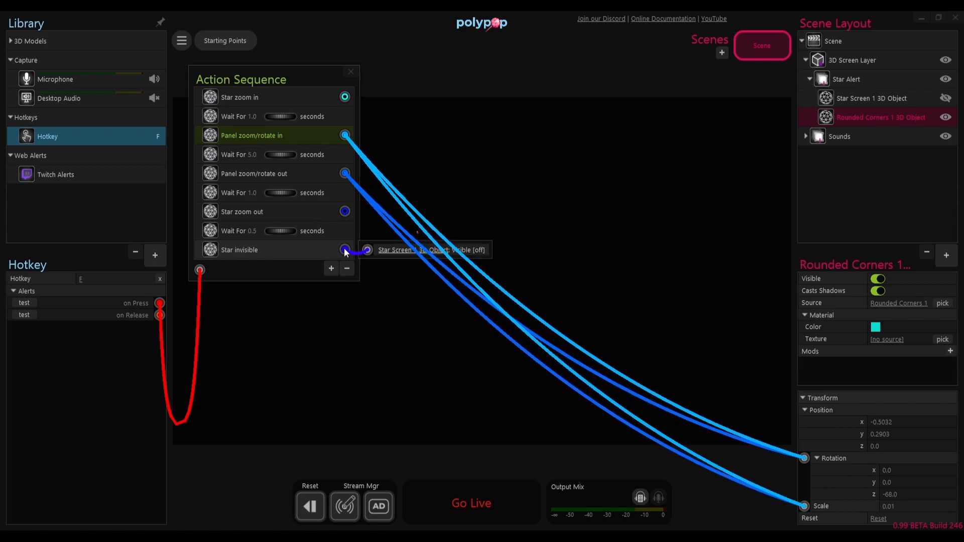
{"action": "left_click_drag", "start_coordinate": [344, 249], "coordinate": [804, 278]}
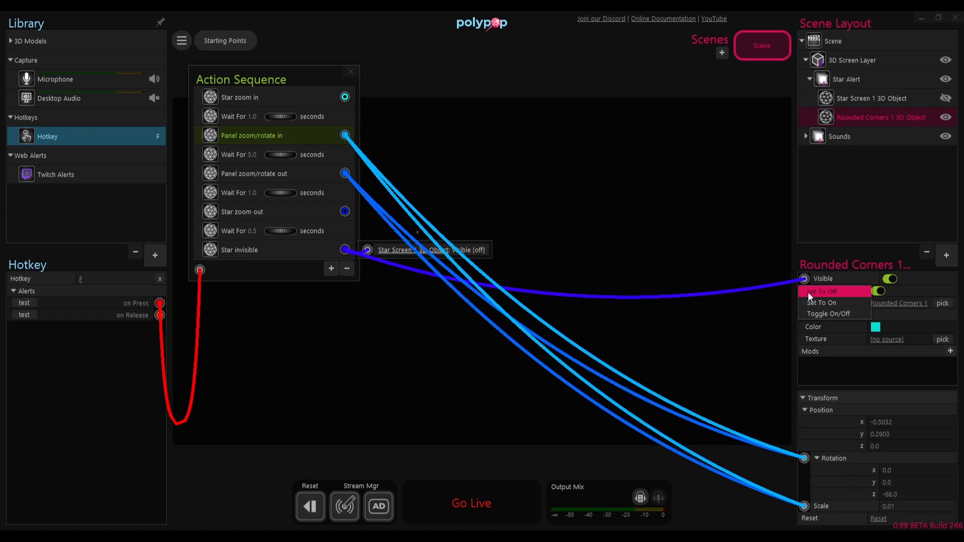
{"action": "left_click", "coordinate": [809, 292]}
{"action": "left_click", "coordinate": [466, 68]}
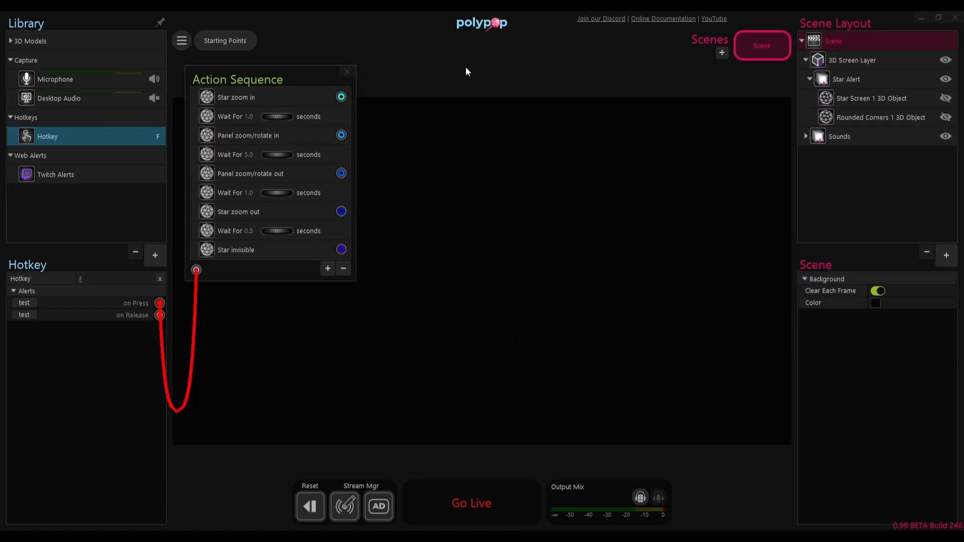
Step: Review the Twitch New Follower wiring into the sequence and the alert wires attached to the Star Screen 1 object
{"action": "left_click", "coordinate": [64, 177]}
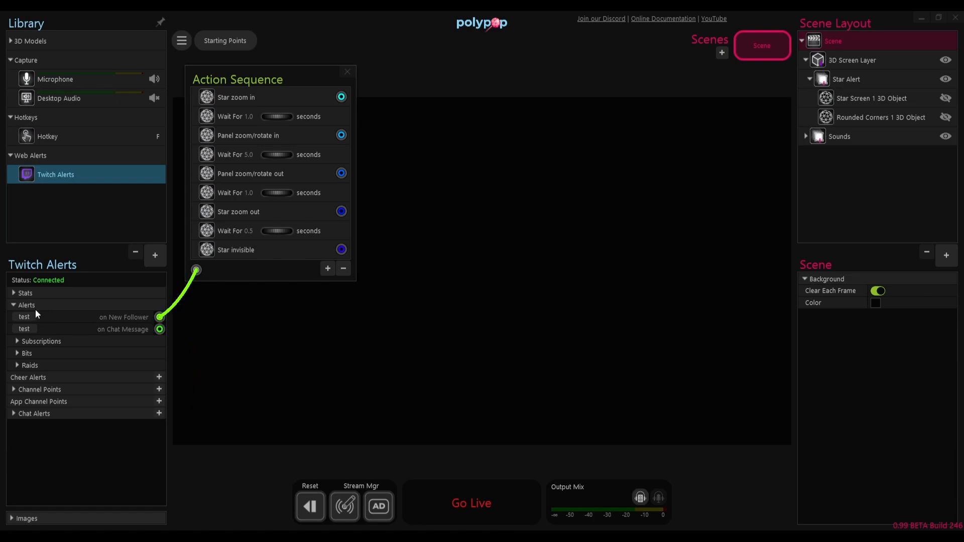
{"action": "mouse_move", "coordinate": [197, 270]}
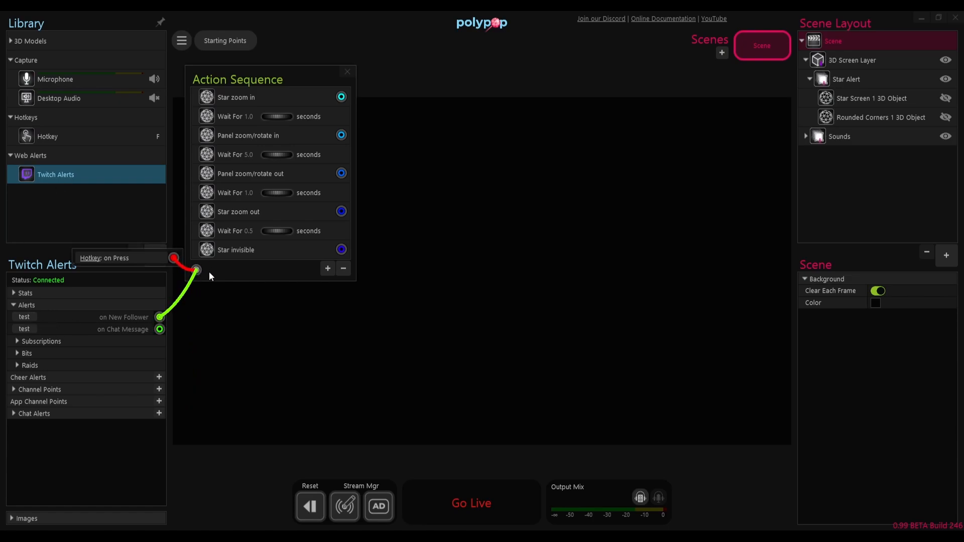
{"action": "left_click", "coordinate": [855, 101]}
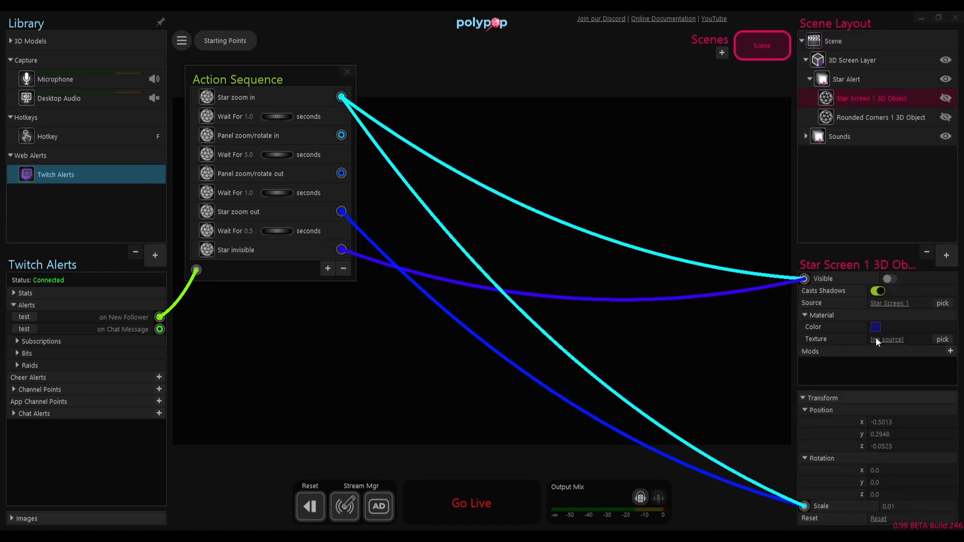
{"action": "mouse_move", "coordinate": [341, 99]}
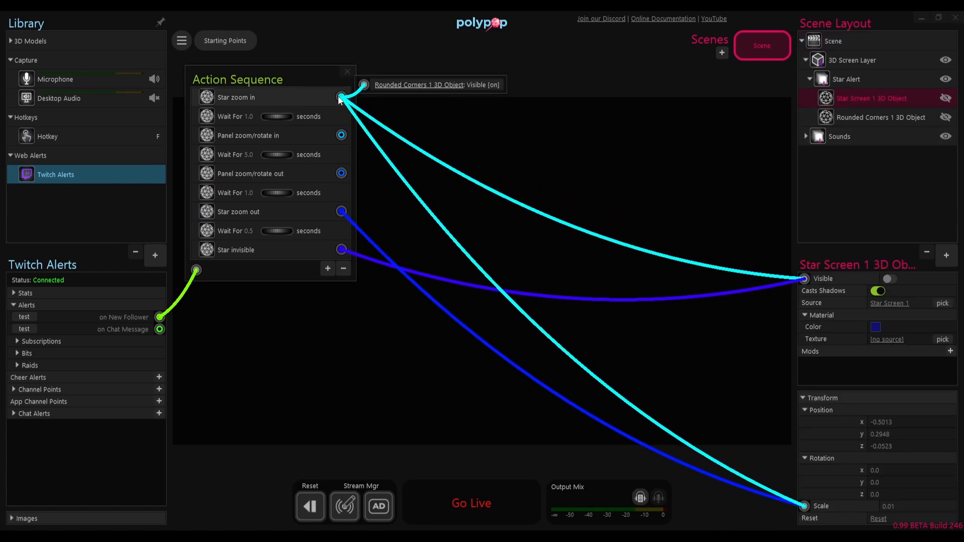
Step: Wire Star zoom in to the Star Screen 1 object's texture, set from the alert's <profile_url> image, and test the New Follower alert
{"action": "left_click_drag", "start_coordinate": [341, 98], "coordinate": [804, 339]}
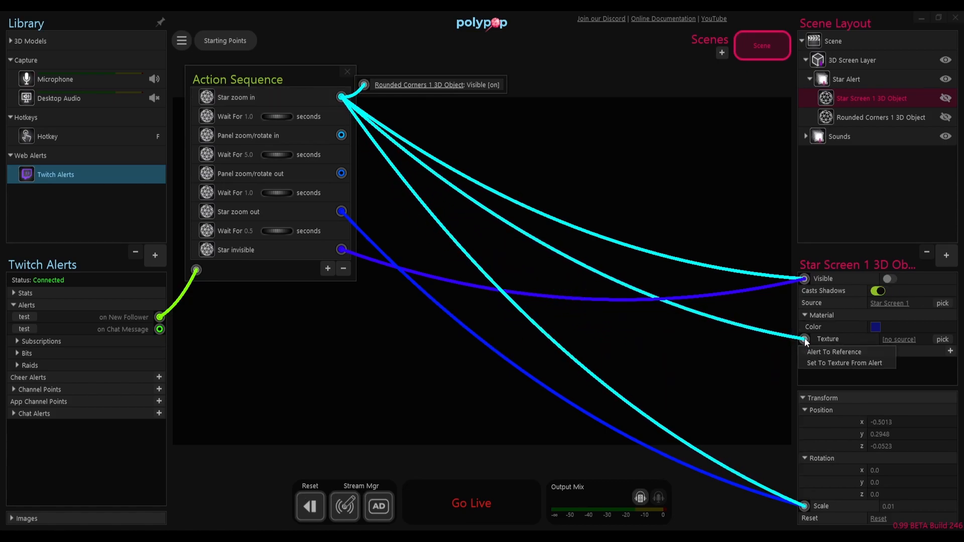
{"action": "left_click", "coordinate": [812, 365]}
{"action": "left_click", "coordinate": [867, 380]}
{"action": "left_click", "coordinate": [873, 390]}
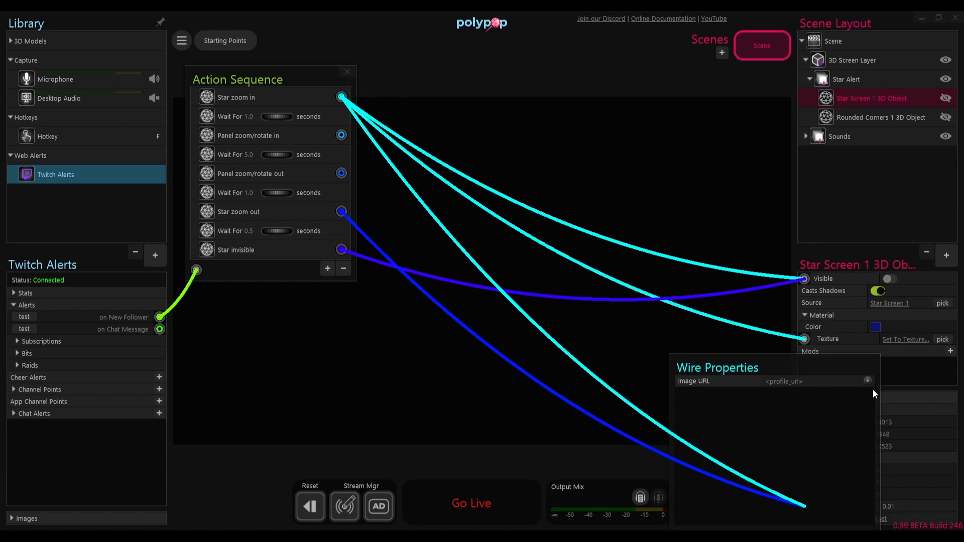
{"action": "left_click", "coordinate": [565, 456]}
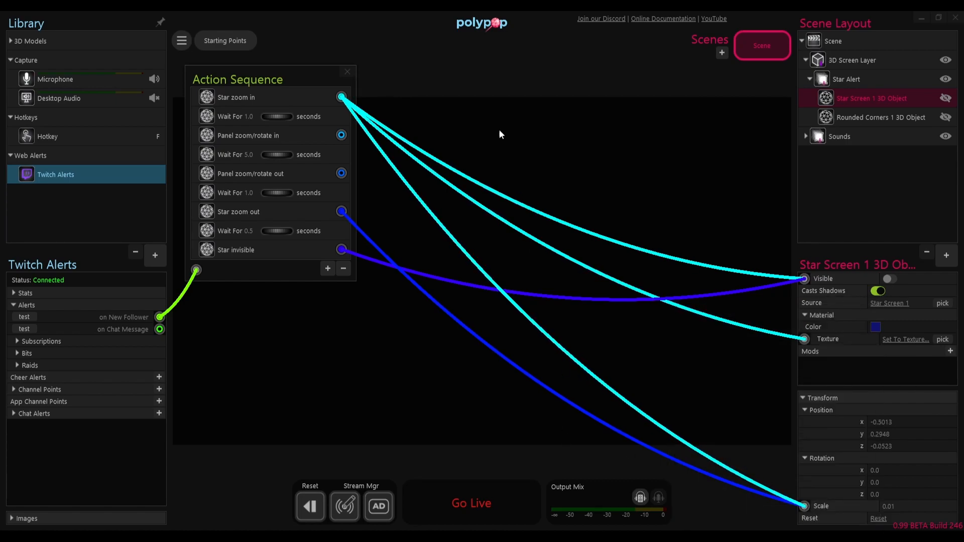
{"action": "left_click", "coordinate": [486, 71]}
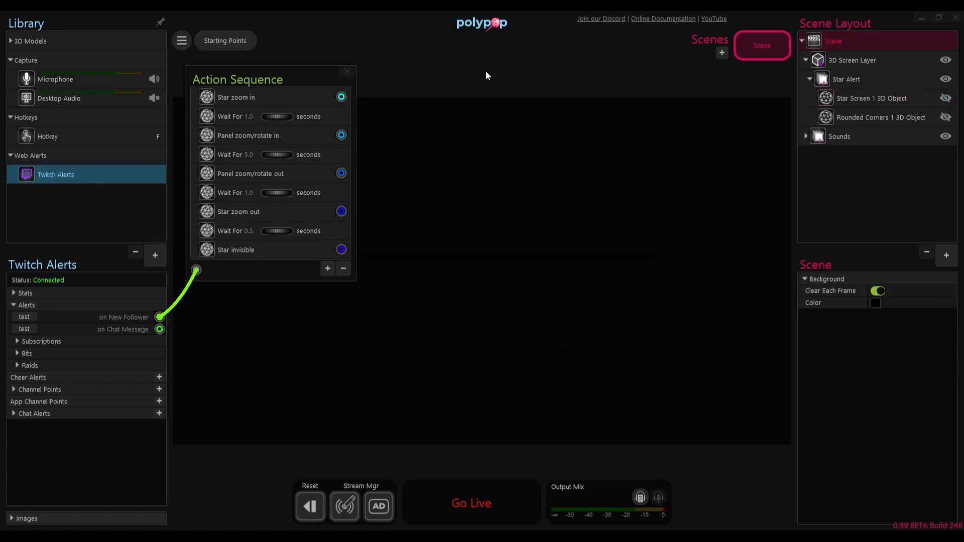
{"action": "left_click", "coordinate": [20, 315]}
Step: Add a 2D Text layer to the scene and place it at about X 801, Y 31
{"action": "left_click", "coordinate": [881, 117]}
{"action": "left_click", "coordinate": [947, 255]}
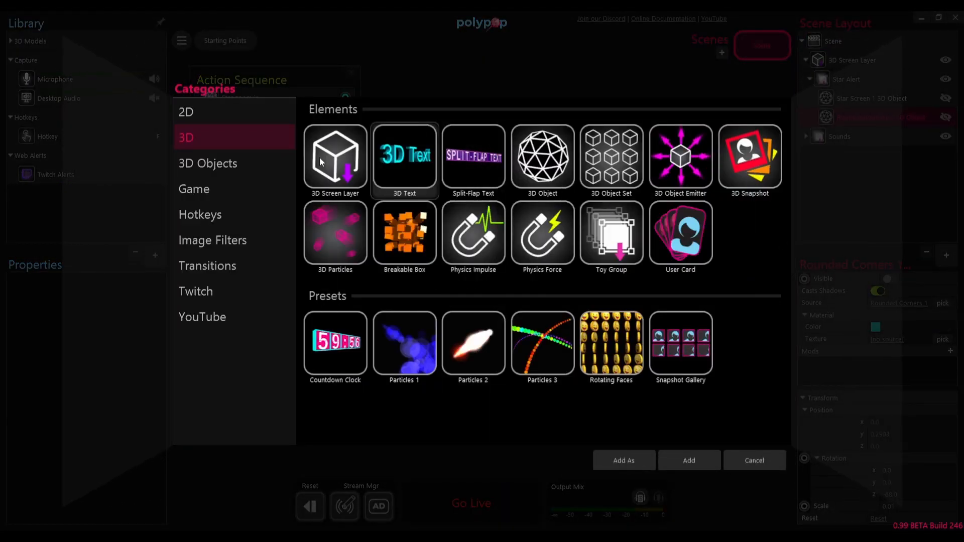
{"action": "left_click", "coordinate": [222, 119]}
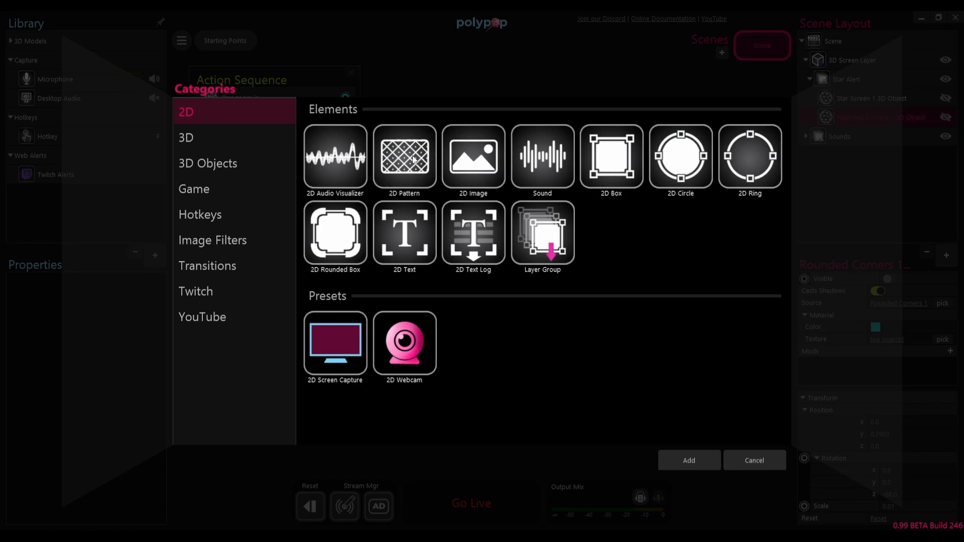
{"action": "left_click", "coordinate": [408, 233]}
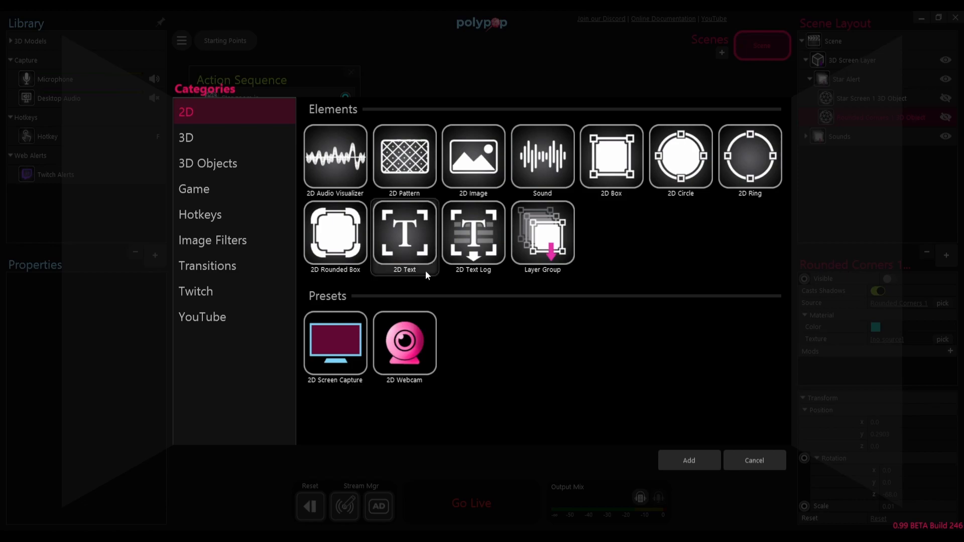
{"action": "left_click", "coordinate": [704, 461]}
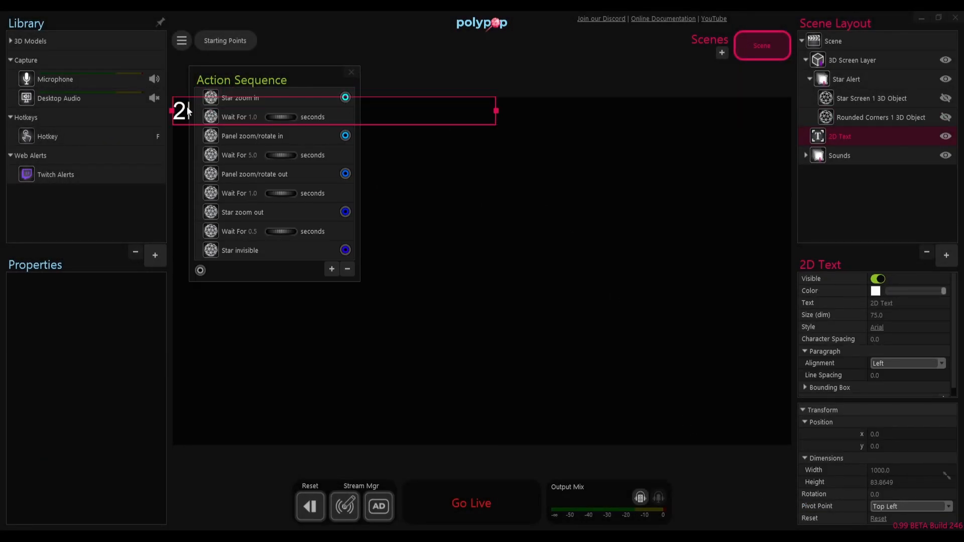
{"action": "left_click_drag", "start_coordinate": [183, 113], "coordinate": [442, 125]}
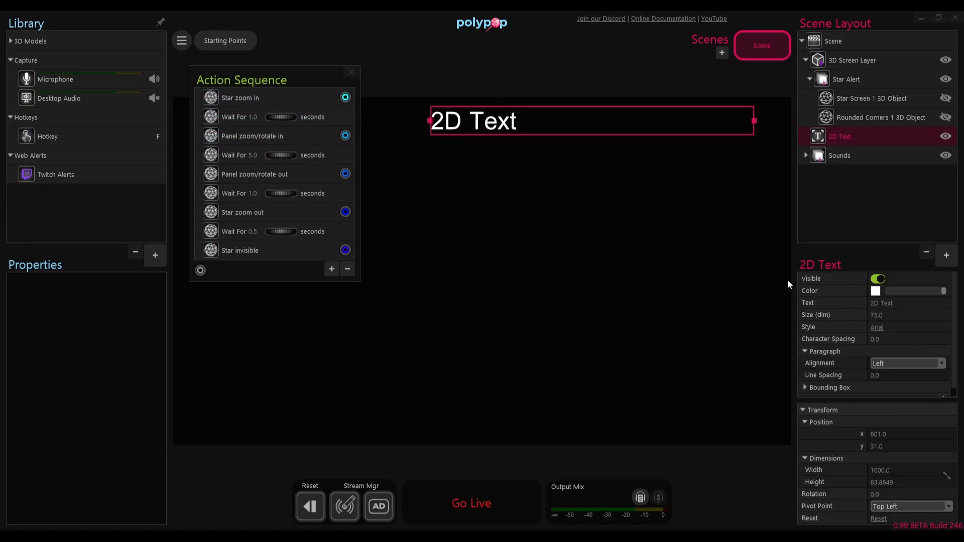
Step: Try to assign the 2D Text layer as the texture of the Rounded Corners 1 object
{"action": "left_click", "coordinate": [853, 117]}
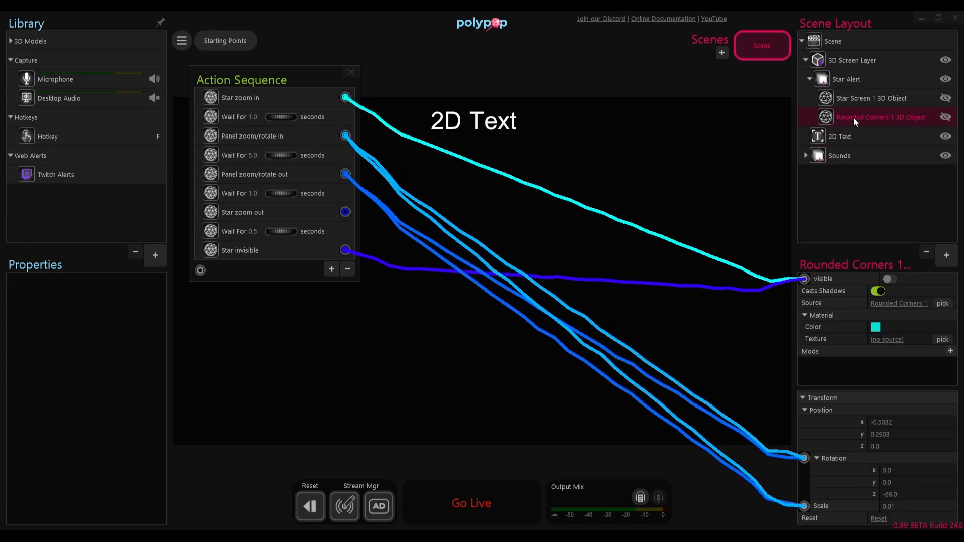
{"action": "left_click", "coordinate": [950, 341]}
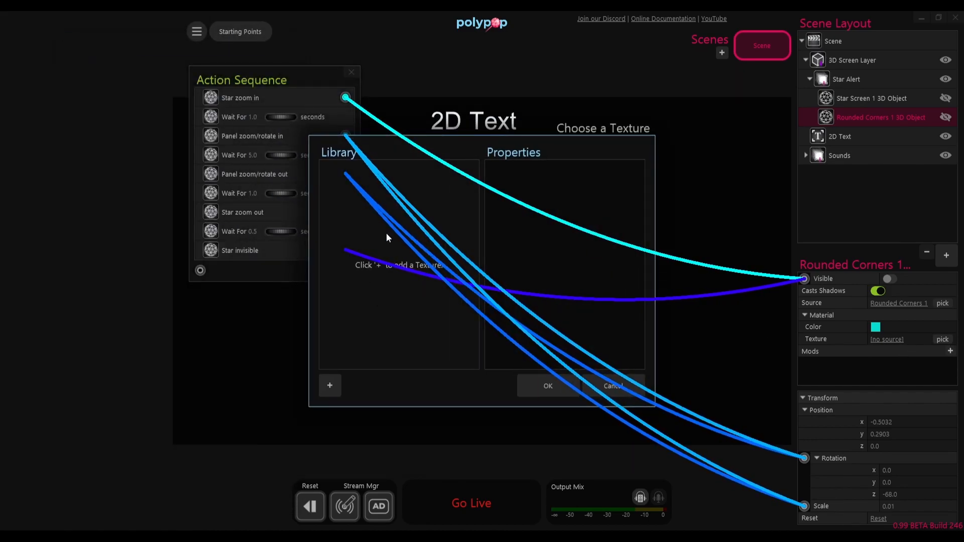
{"action": "left_click", "coordinate": [608, 390]}
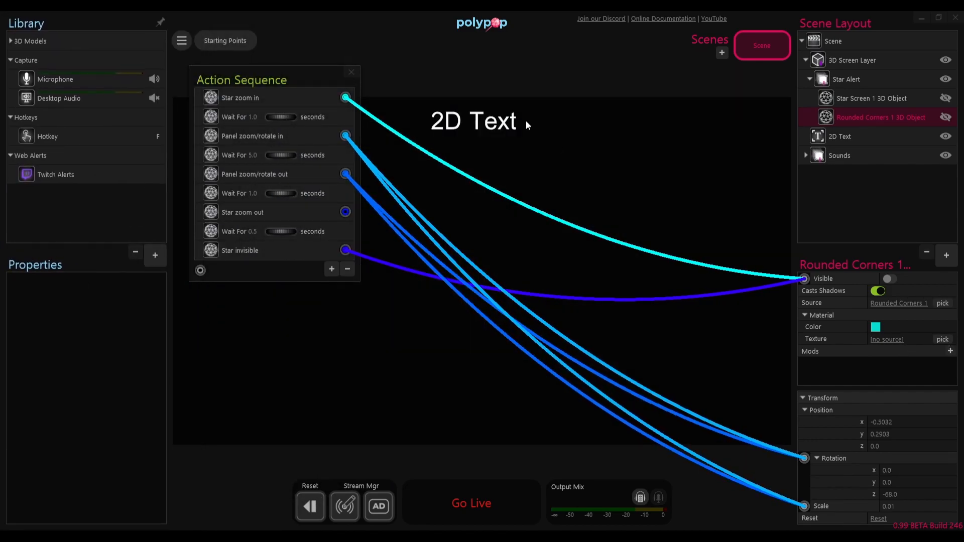
{"action": "left_click_drag", "start_coordinate": [819, 137], "coordinate": [887, 342]}
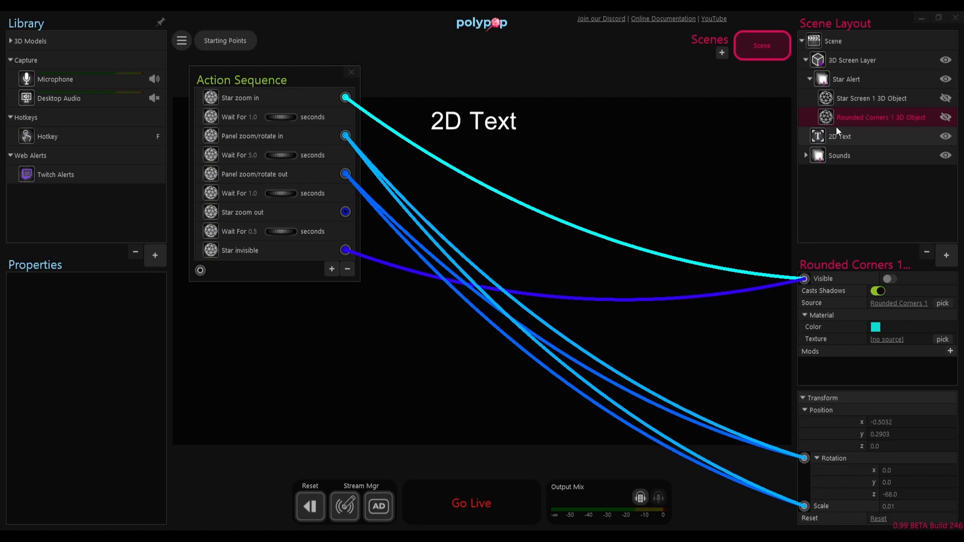
Step: Add a 3D Text object to the Star Alert group, scale it to about 0.21 and place it beside the 2D text
{"action": "left_click", "coordinate": [947, 255]}
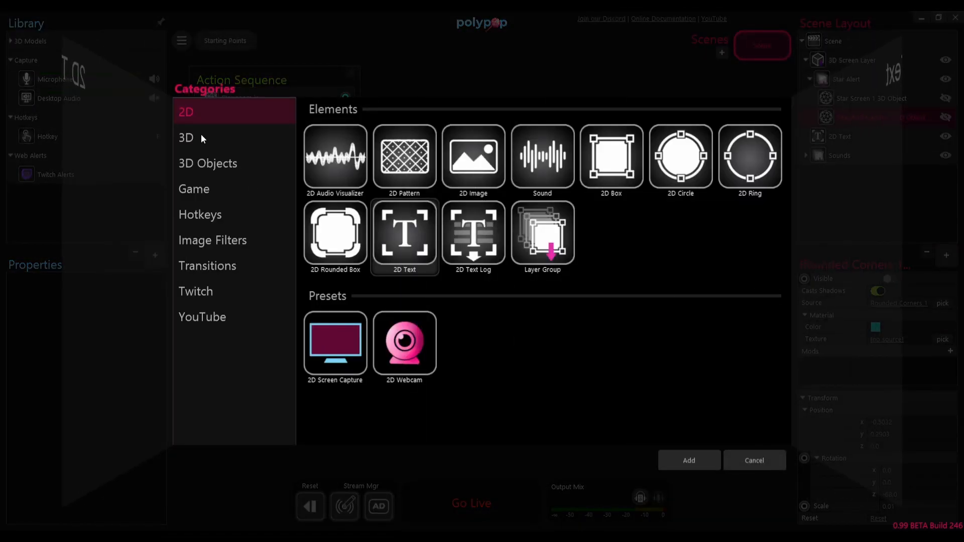
{"action": "left_click", "coordinate": [217, 132]}
{"action": "left_click", "coordinate": [405, 145]}
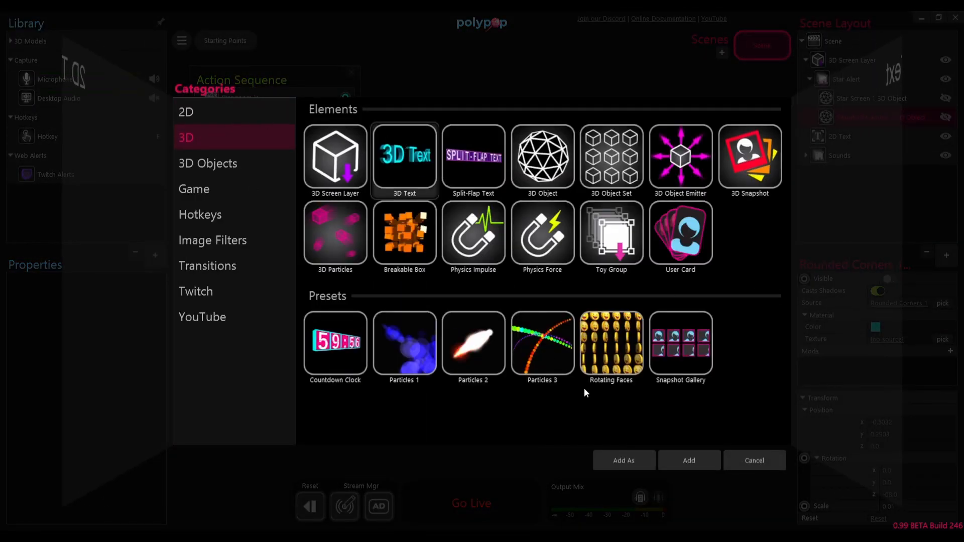
{"action": "left_click", "coordinate": [674, 459]}
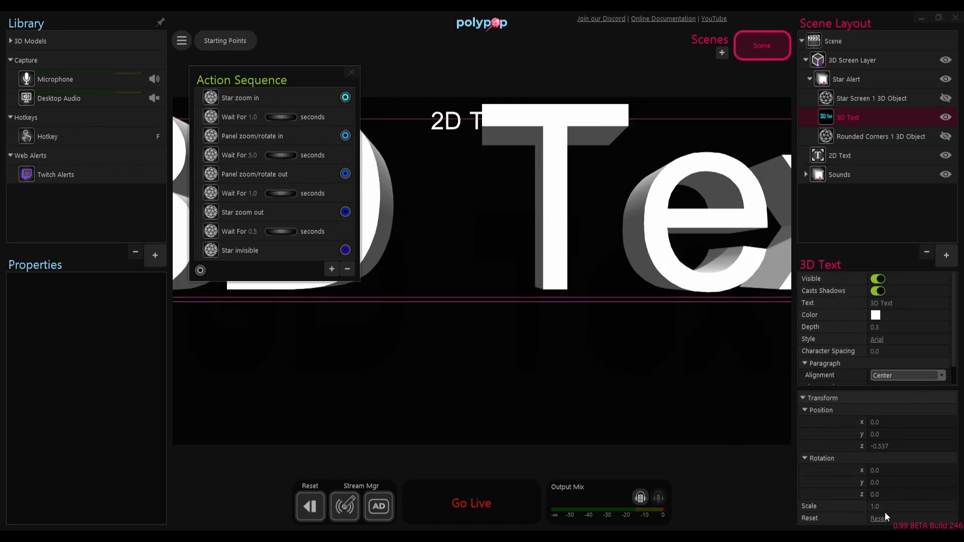
{"action": "left_click_drag", "start_coordinate": [915, 506], "coordinate": [876, 499]}
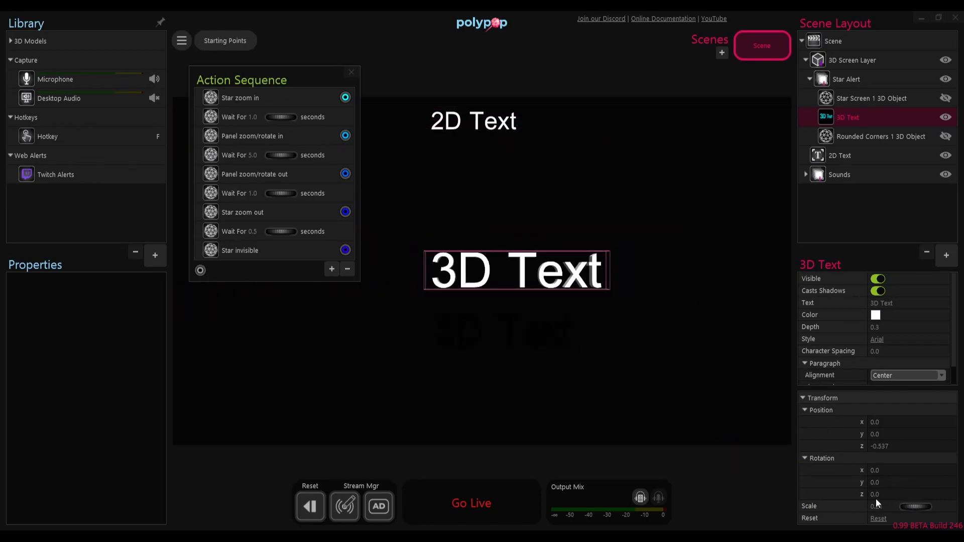
{"action": "left_click_drag", "start_coordinate": [525, 266], "coordinate": [639, 123]}
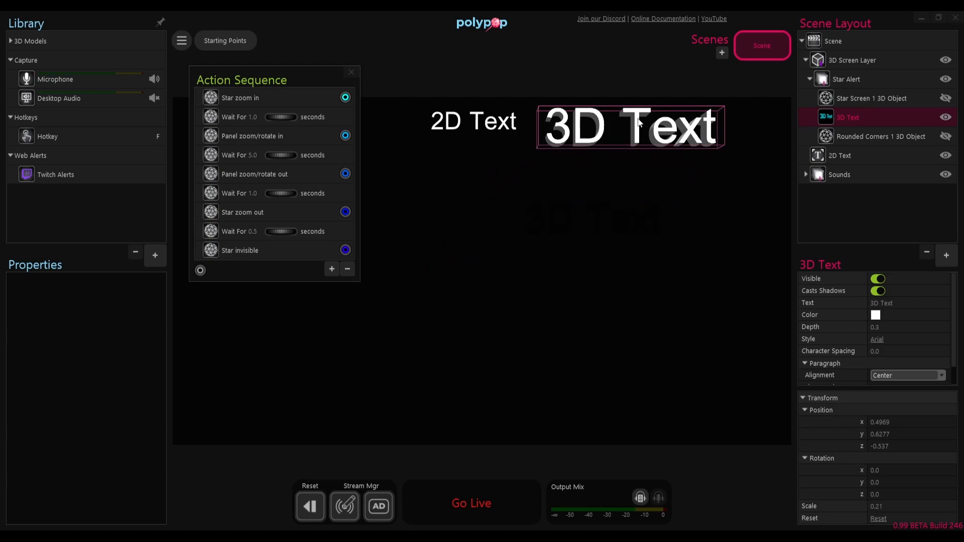
Step: Try to assign the 3D Text object as the texture of the Rounded Corners 1 object
{"action": "left_click", "coordinate": [858, 136]}
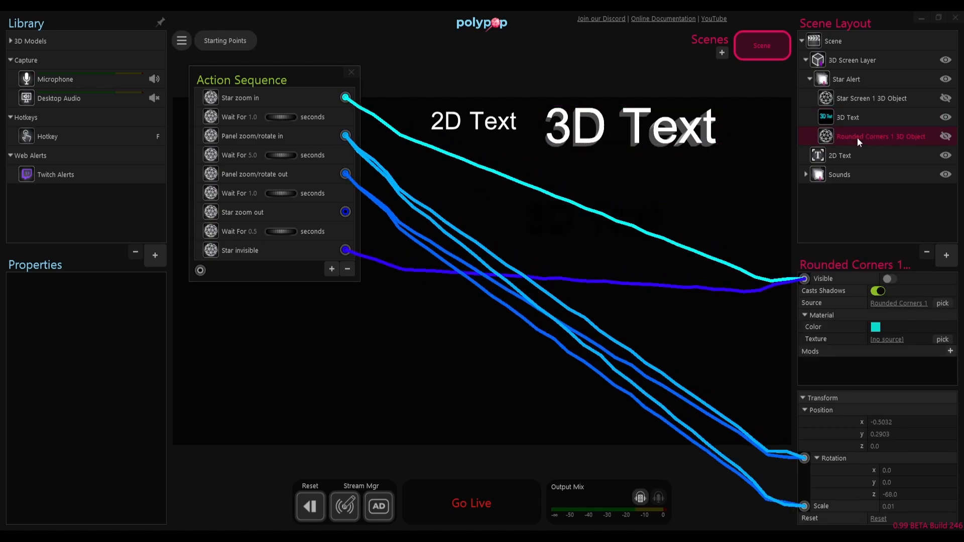
{"action": "left_click", "coordinate": [940, 339]}
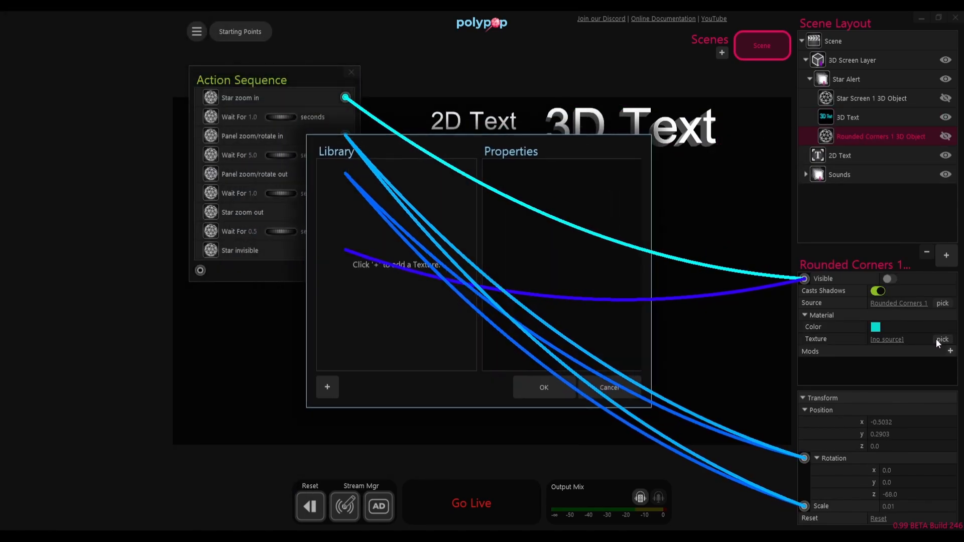
{"action": "left_click", "coordinate": [619, 384]}
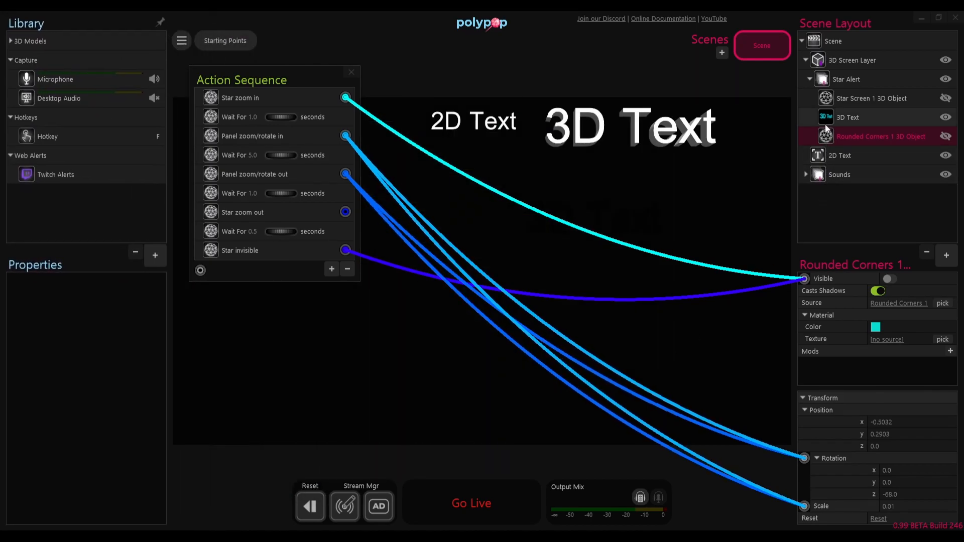
{"action": "left_click_drag", "start_coordinate": [825, 116], "coordinate": [821, 191]}
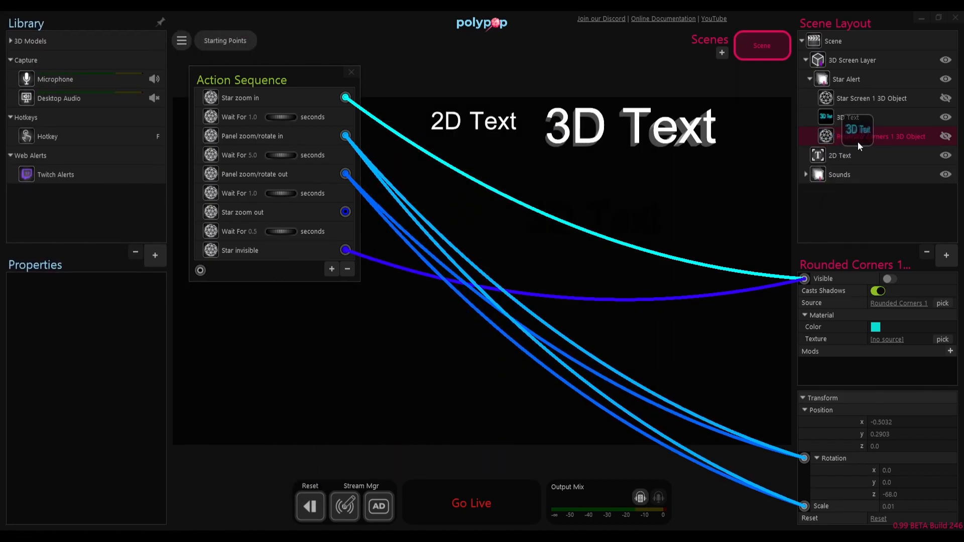
{"action": "left_click_drag", "start_coordinate": [858, 141], "coordinate": [897, 339]}
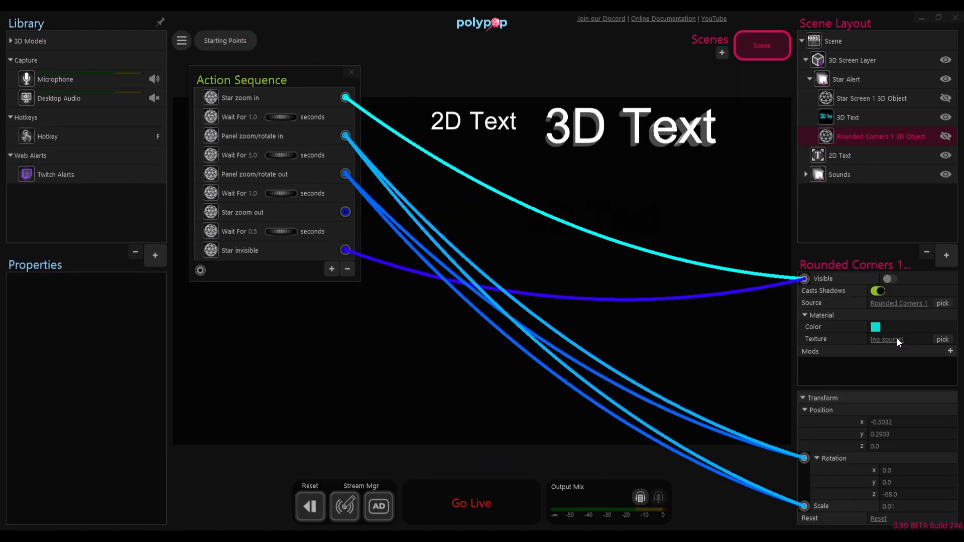
Step: Delete both the 3D Text object and the 2D Text layer from the scene
{"action": "left_click", "coordinate": [860, 118]}
{"action": "left_click", "coordinate": [852, 155], "text": "ctrl"}
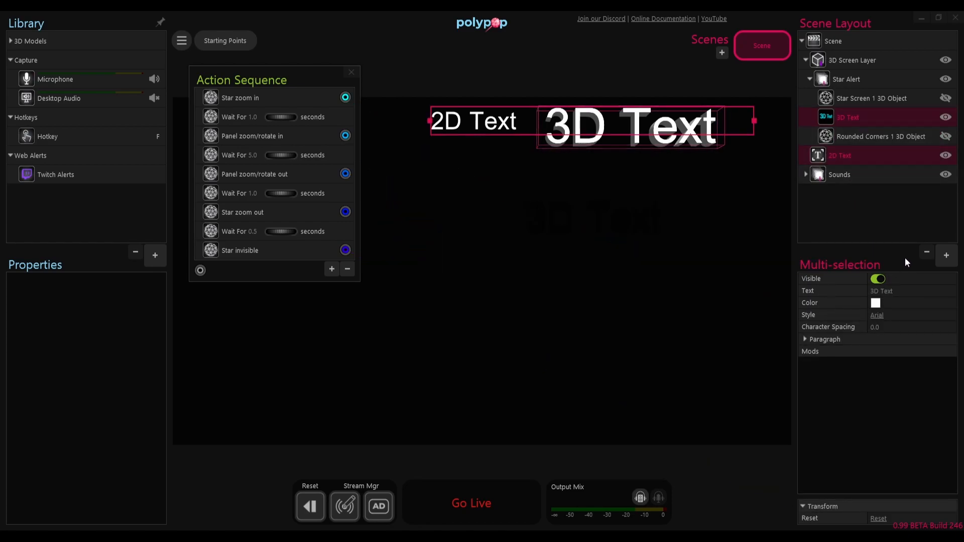
{"action": "left_click", "coordinate": [928, 255]}
{"action": "left_click", "coordinate": [542, 279]}
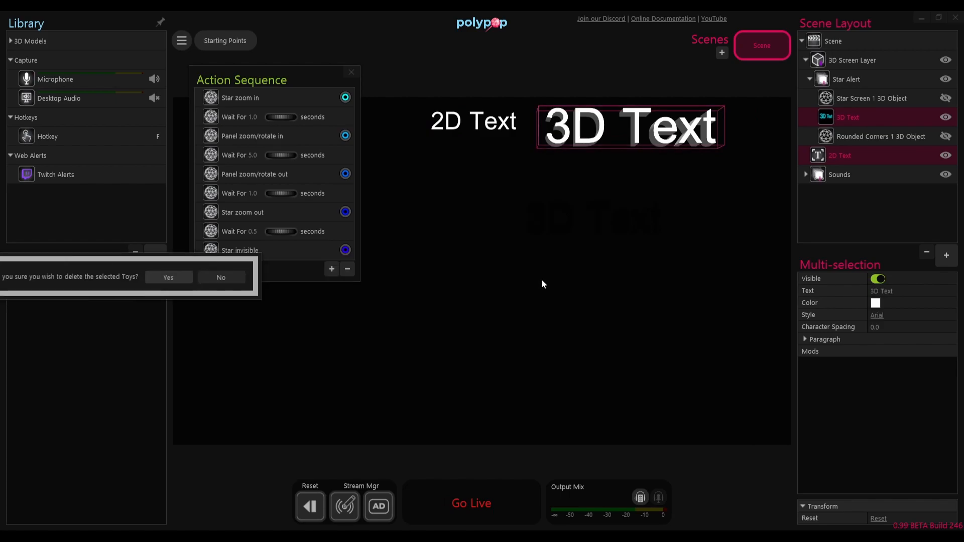
Step: Rename the current scene as Star Follow Alert
{"action": "double_click", "coordinate": [764, 50]}
{"action": "type", "text": "S"}
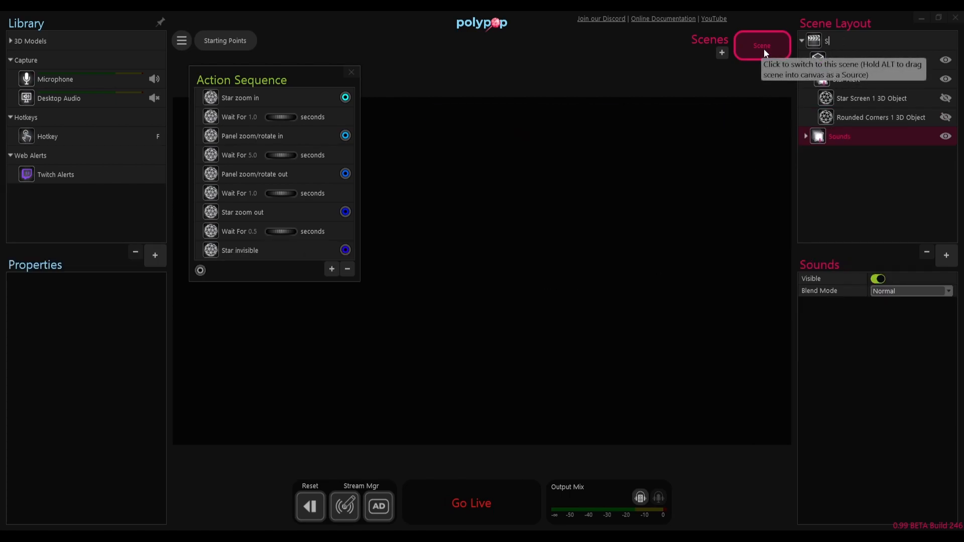
{"action": "type", "text": "tar Follow Alert"}
Step: Add a second scene and name it Follower Text
{"action": "left_click", "coordinate": [719, 55]}
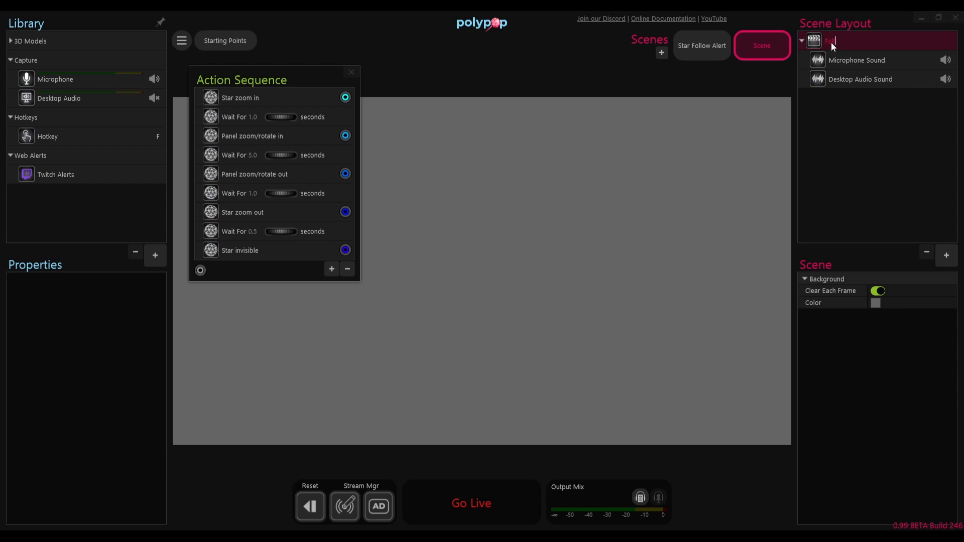
{"action": "type", "text": "xt"}
{"action": "key", "text": "Return"}
Step: Delete the Microphone Sound and Desktop Audio Sound layers from the Follower Text scene
{"action": "left_click", "coordinate": [837, 80]}
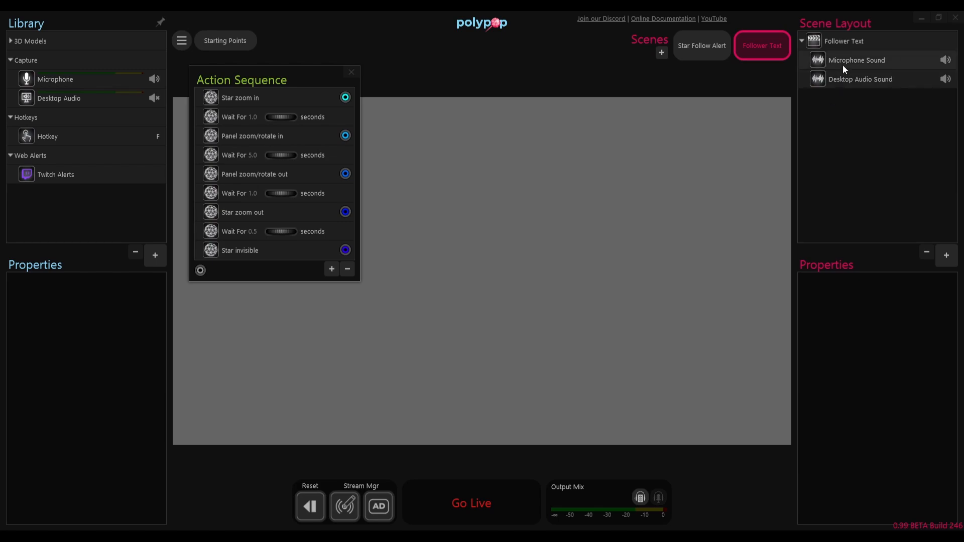
{"action": "left_click", "coordinate": [842, 65], "text": "ctrl"}
{"action": "left_click", "coordinate": [927, 253]}
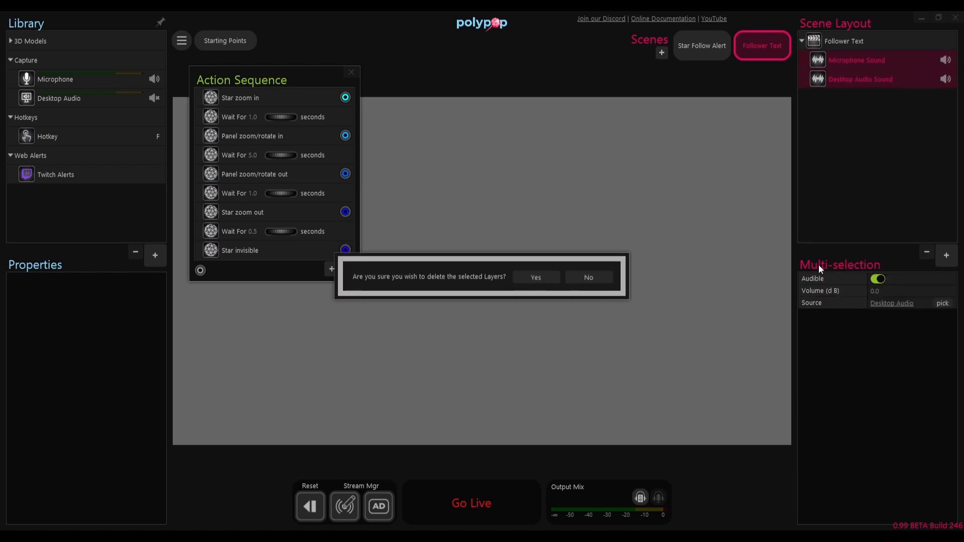
{"action": "left_click", "coordinate": [548, 281]}
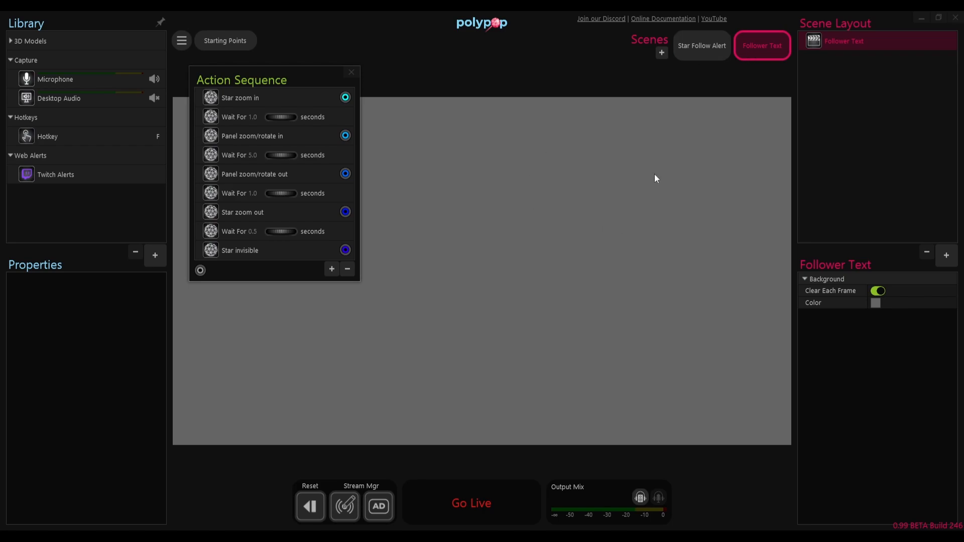
Step: Add a 2D Text layer to the Follower Text scene
{"action": "left_click", "coordinate": [937, 253]}
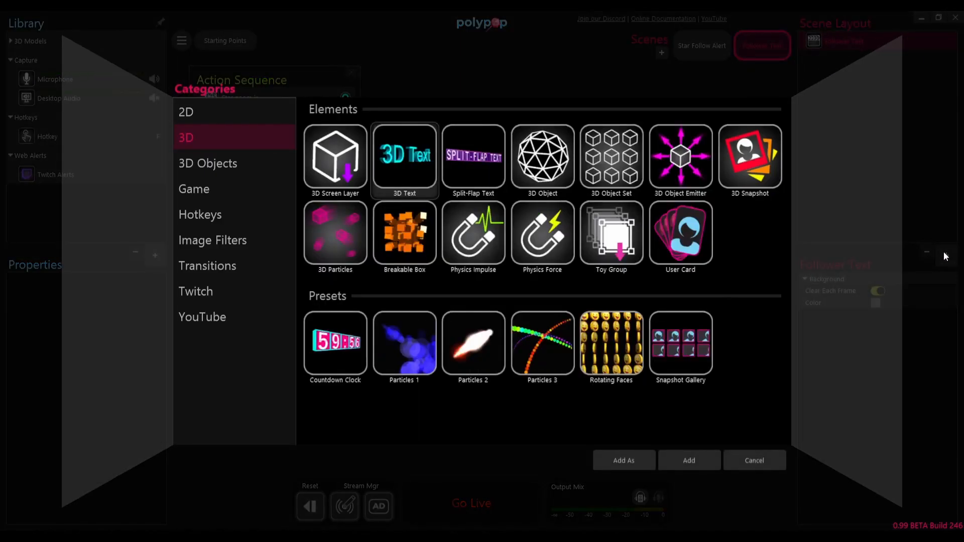
{"action": "left_click", "coordinate": [225, 113]}
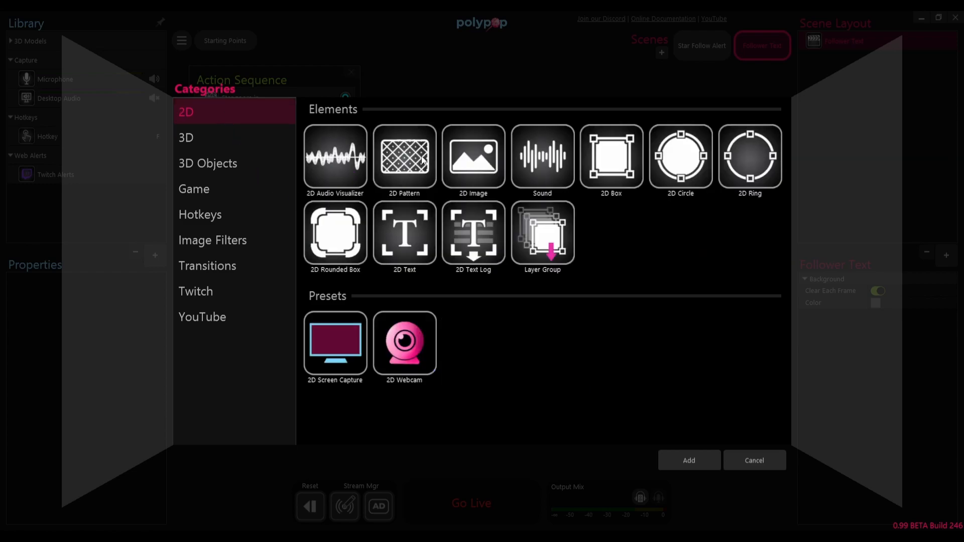
{"action": "left_click", "coordinate": [408, 242]}
{"action": "left_click", "coordinate": [681, 460]}
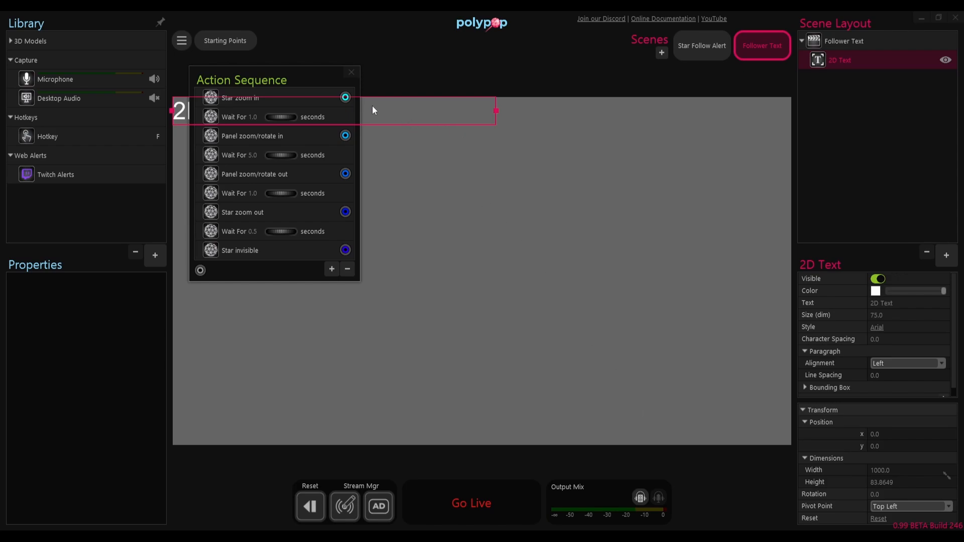
Step: Move the 2D text clear of the corner to about X 659, Y 480 and enlarge its size to about 243
{"action": "left_click", "coordinate": [351, 72]}
{"action": "left_click_drag", "start_coordinate": [219, 108], "coordinate": [433, 263]}
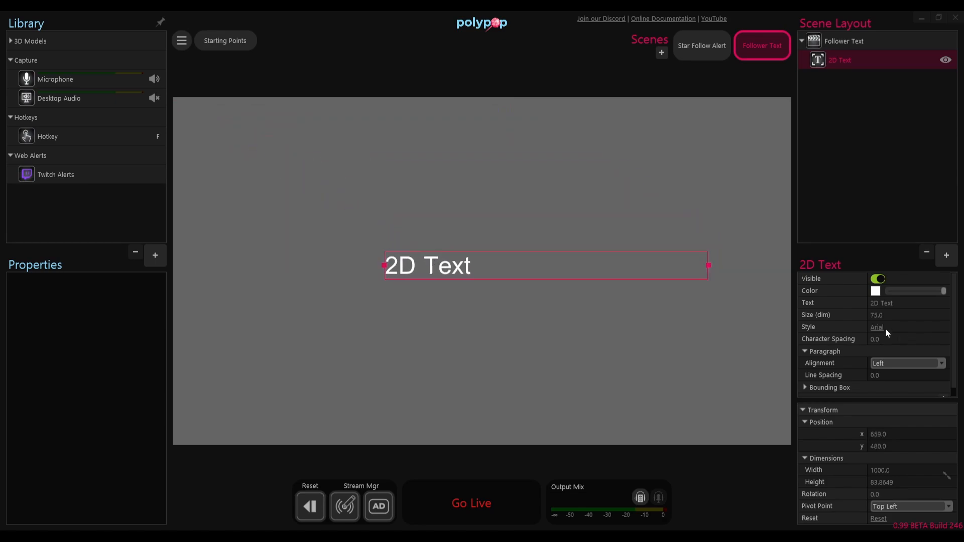
{"action": "left_click_drag", "start_coordinate": [906, 315], "coordinate": [955, 315]}
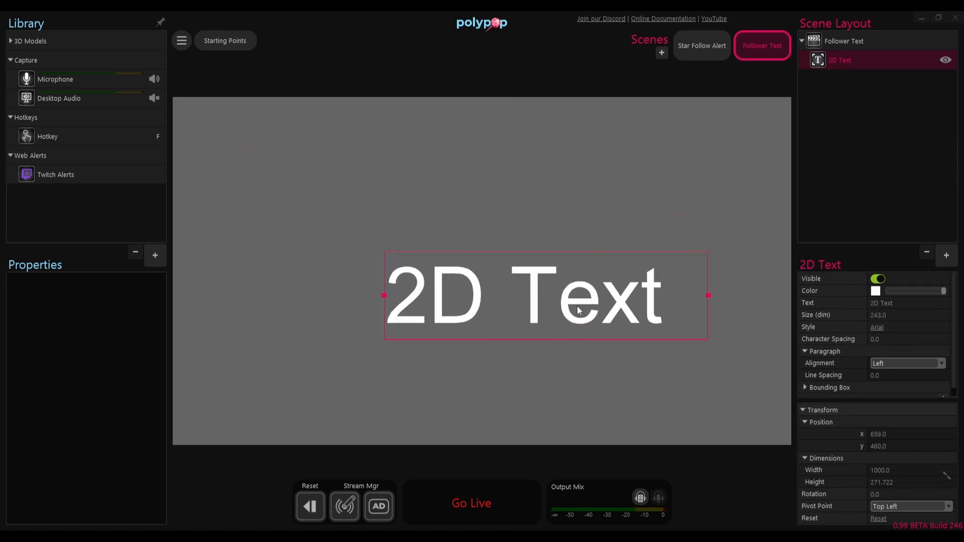
Step: Shift the 2D text to about X 49, Y 382 and widen its box to about 1840
{"action": "left_click_drag", "start_coordinate": [445, 296], "coordinate": [186, 264]}
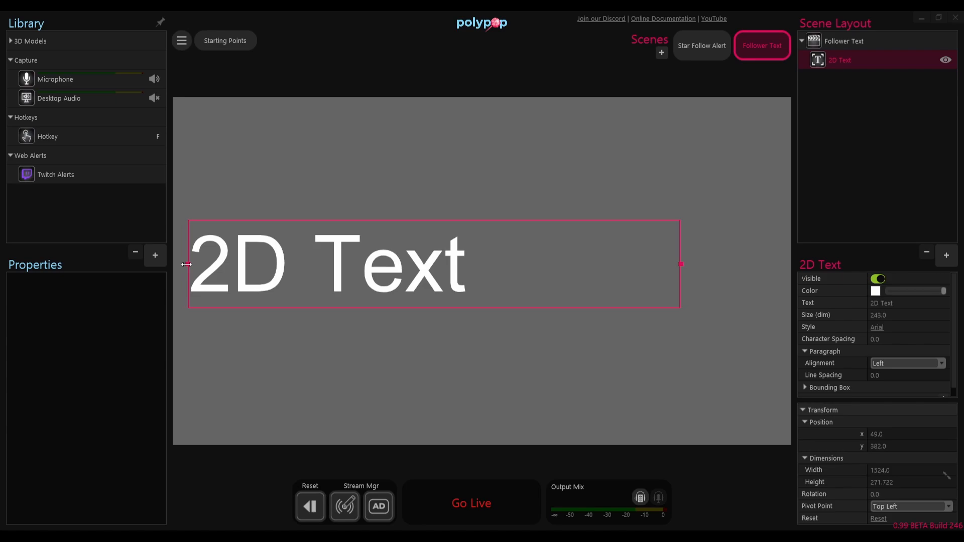
{"action": "left_click_drag", "start_coordinate": [680, 265], "coordinate": [784, 265]}
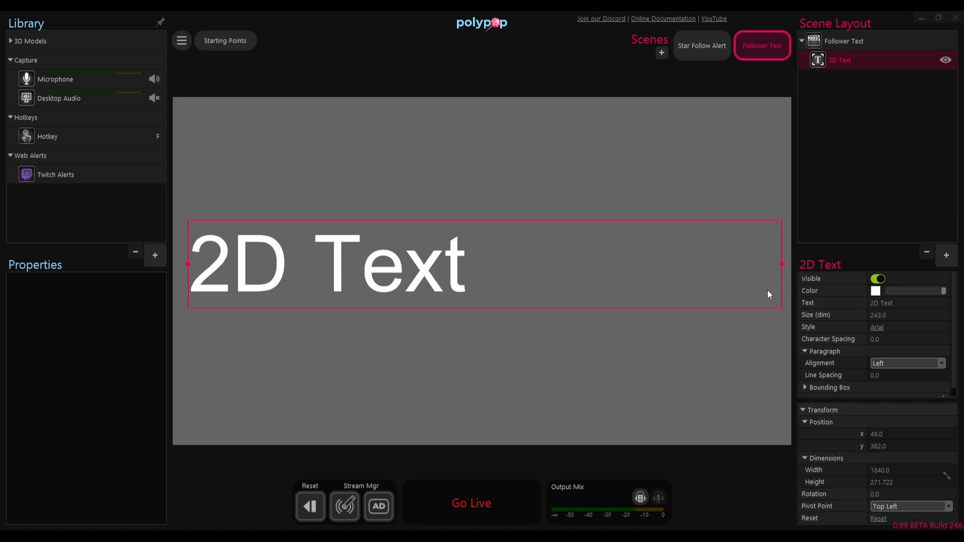
Step: Change the 2D text to "so and so has just followed!" and move it up to about X 58, Y 250
{"action": "left_click", "coordinate": [904, 303]}
{"action": "type", "text": "so and so h"}
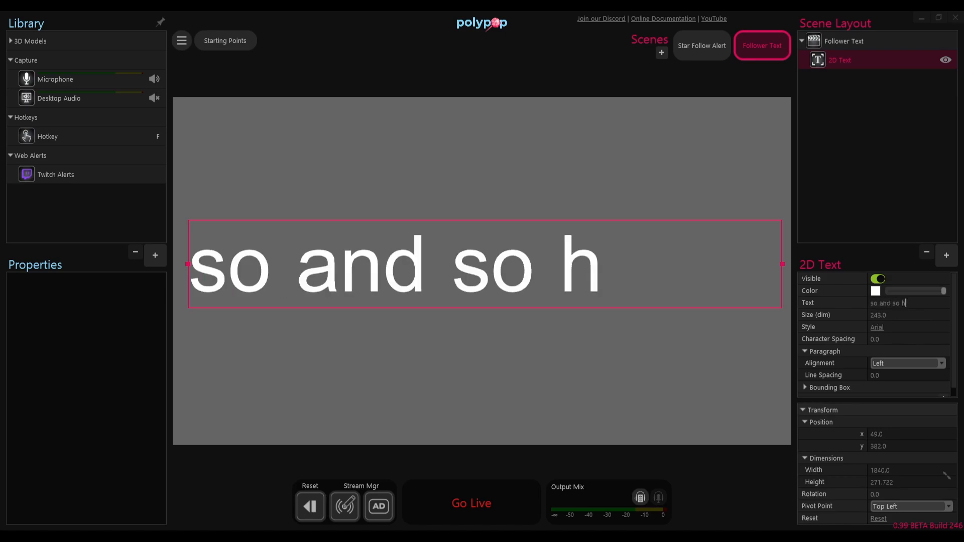
{"action": "type", "text": "as just c"}
{"action": "type", "text": "o"}
{"action": "key", "text": "BackSpace"}
{"action": "key", "text": "BackSpace"}
{"action": "type", "text": "followe"}
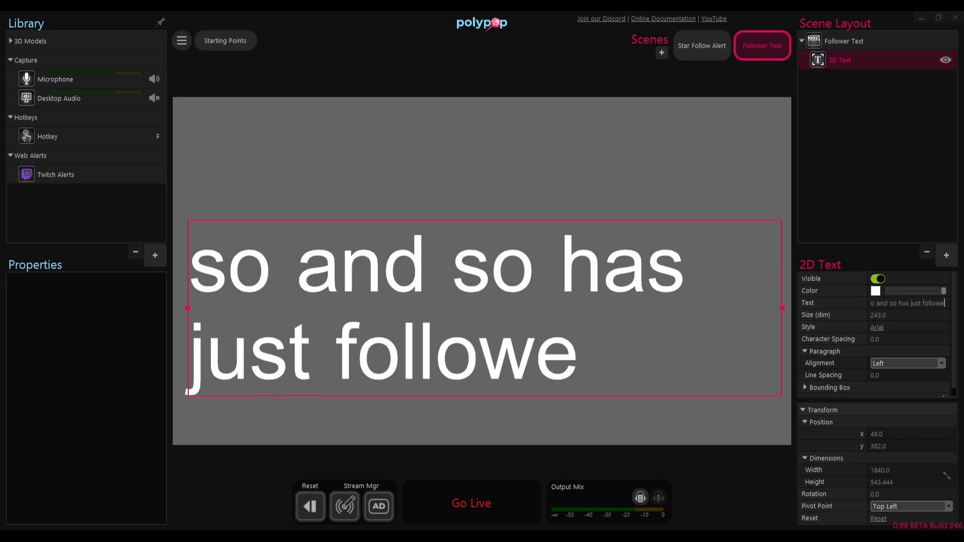
{"action": "type", "text": "d!"}
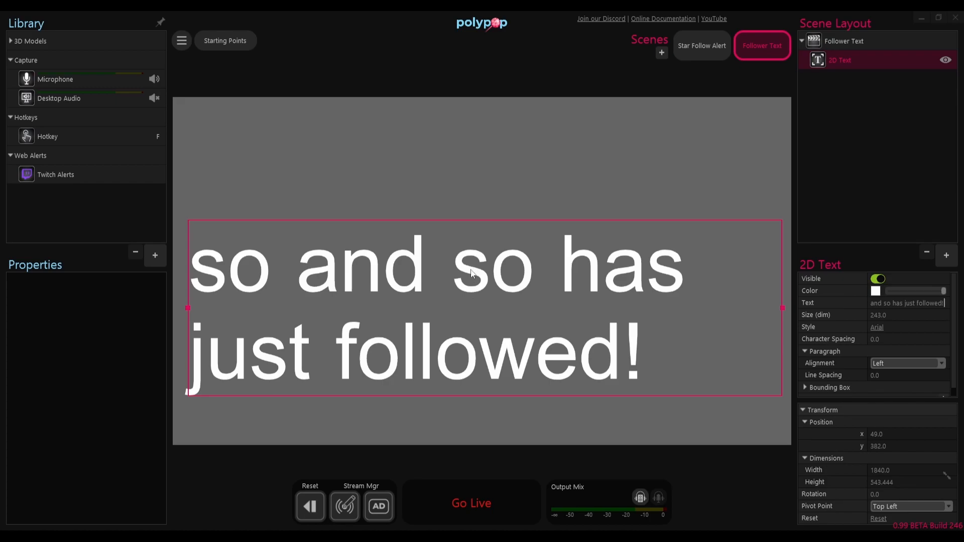
{"action": "left_click_drag", "start_coordinate": [472, 272], "coordinate": [475, 230]}
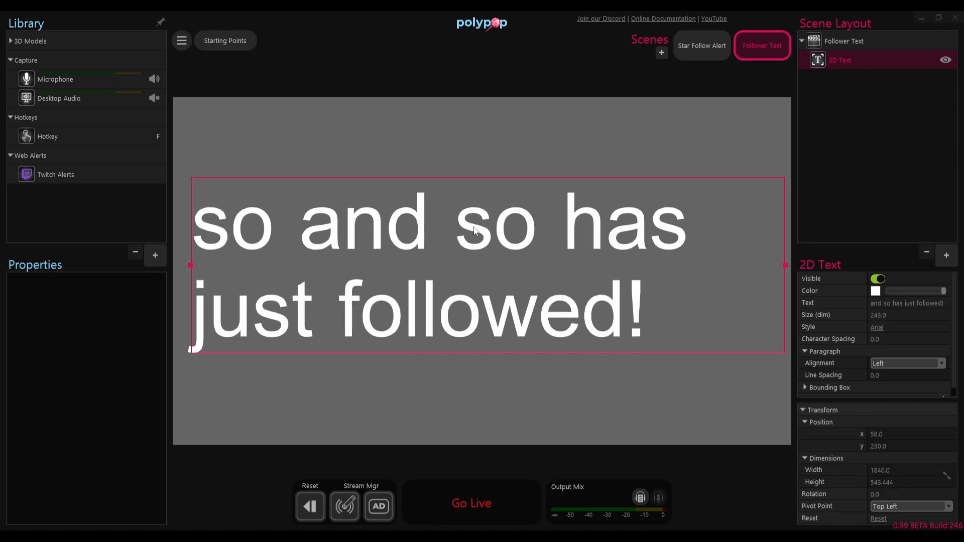
Step: In the Star Follow Alert scene, open the action sequence wired to the on New Follower alert and move it clear of the alert objects
{"action": "left_click", "coordinate": [716, 44]}
{"action": "left_click", "coordinate": [853, 120]}
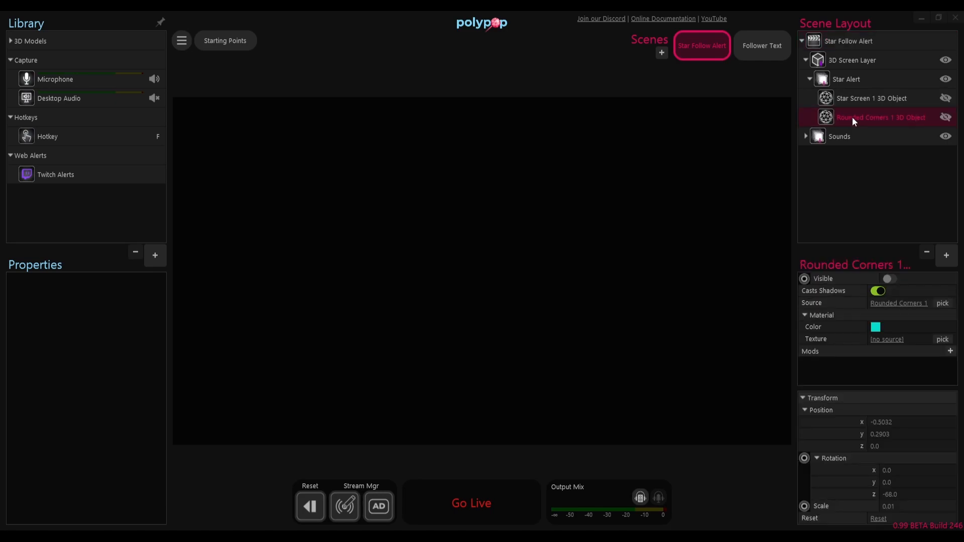
{"action": "left_click", "coordinate": [72, 175]}
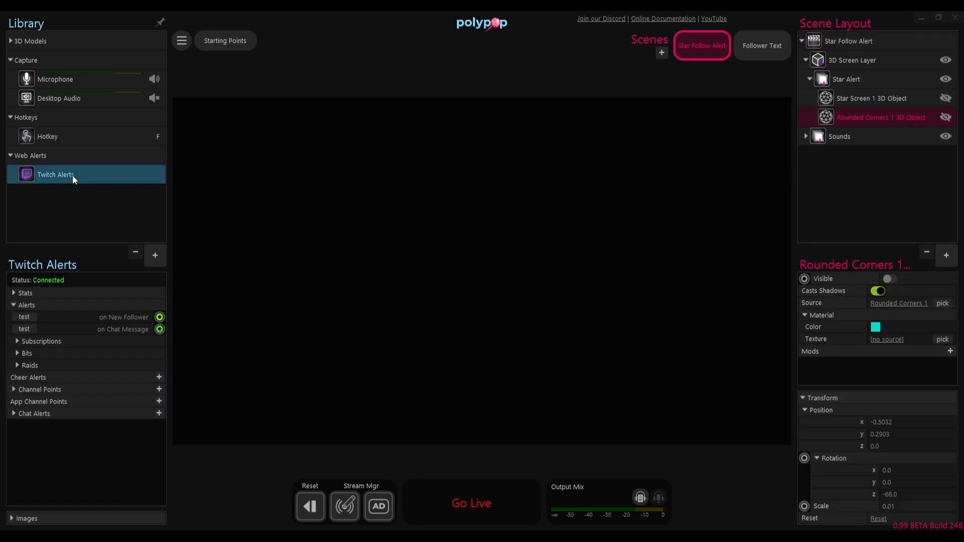
{"action": "left_click", "coordinate": [207, 316]}
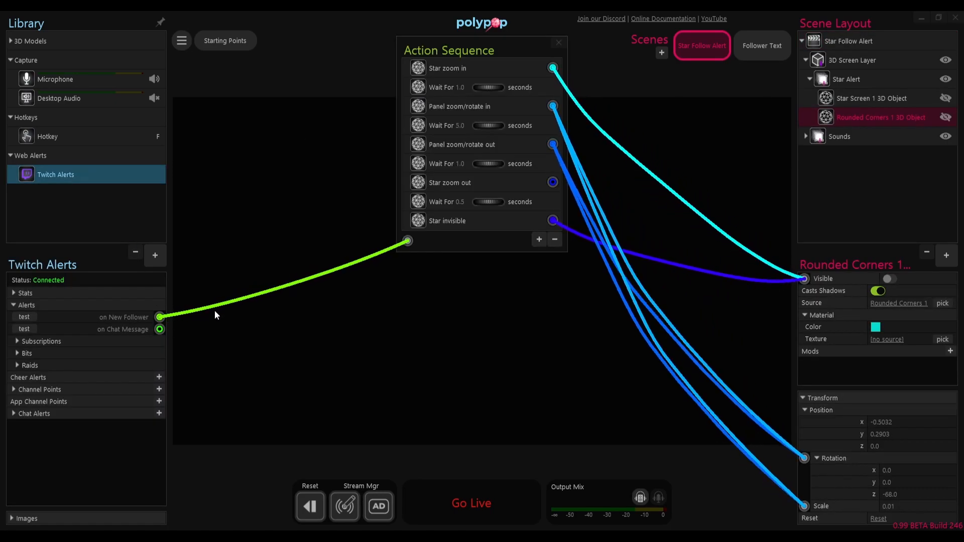
{"action": "left_click_drag", "start_coordinate": [451, 53], "coordinate": [237, 83]}
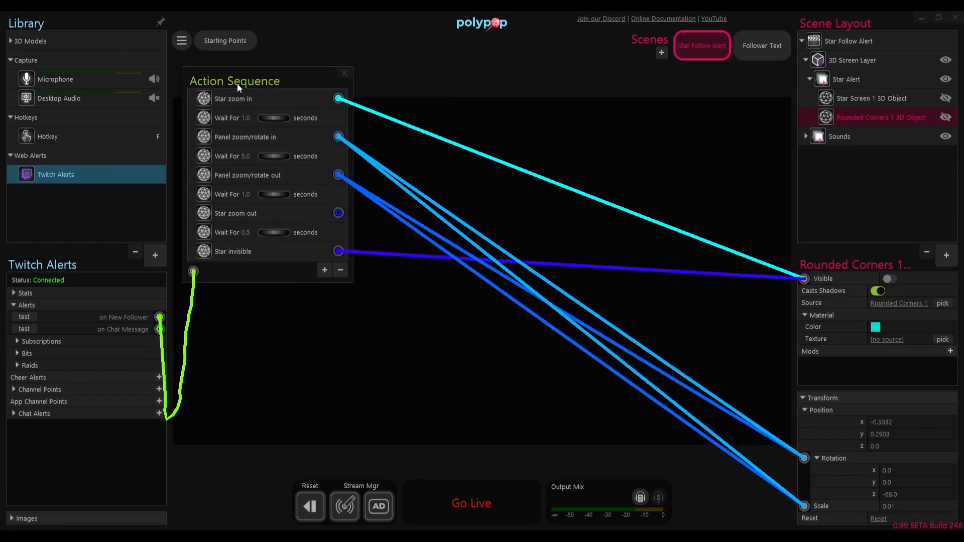
{"action": "left_click", "coordinate": [471, 80]}
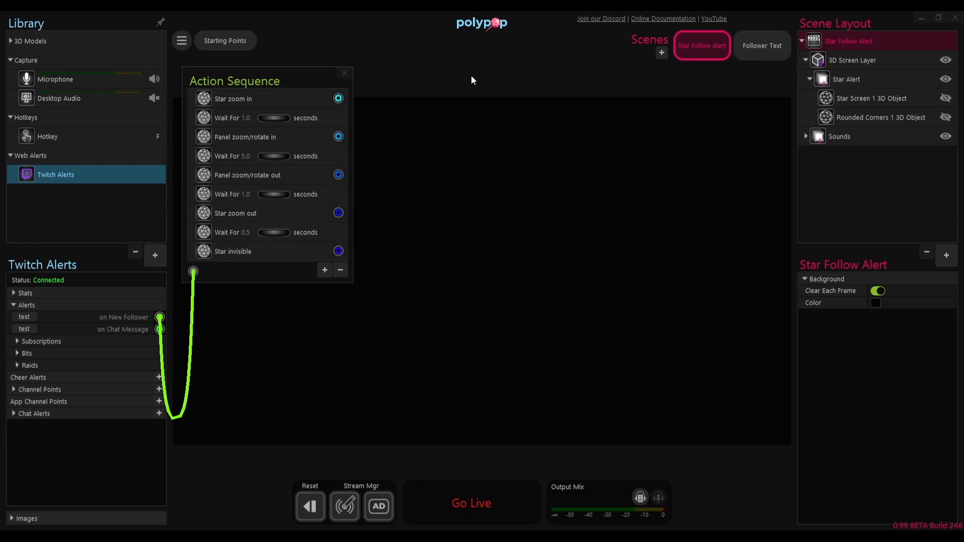
Step: Play the star alert, apply the Follower Text scene as the rounded-corner panel's texture, and replay the alert
{"action": "key", "text": "f"}
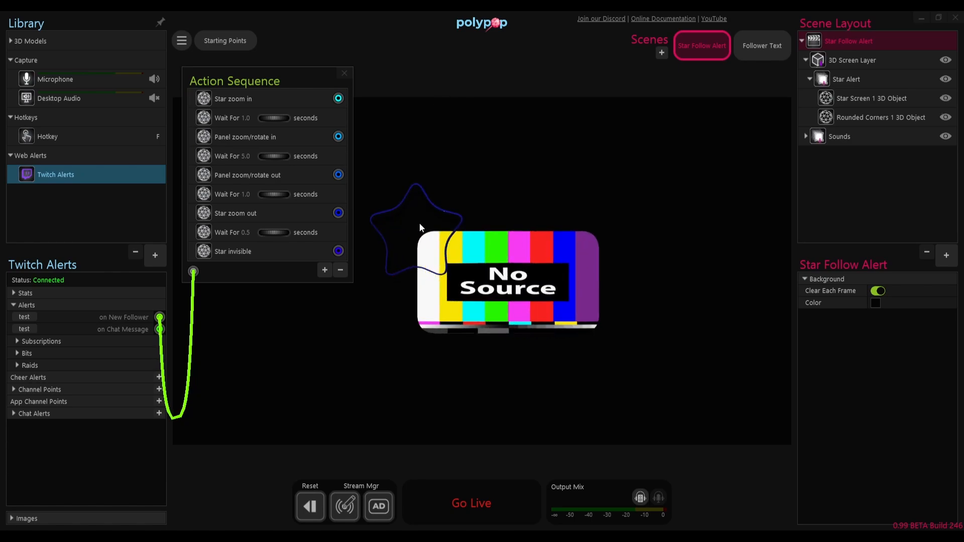
{"action": "left_click_drag", "start_coordinate": [761, 47], "coordinate": [529, 298]}
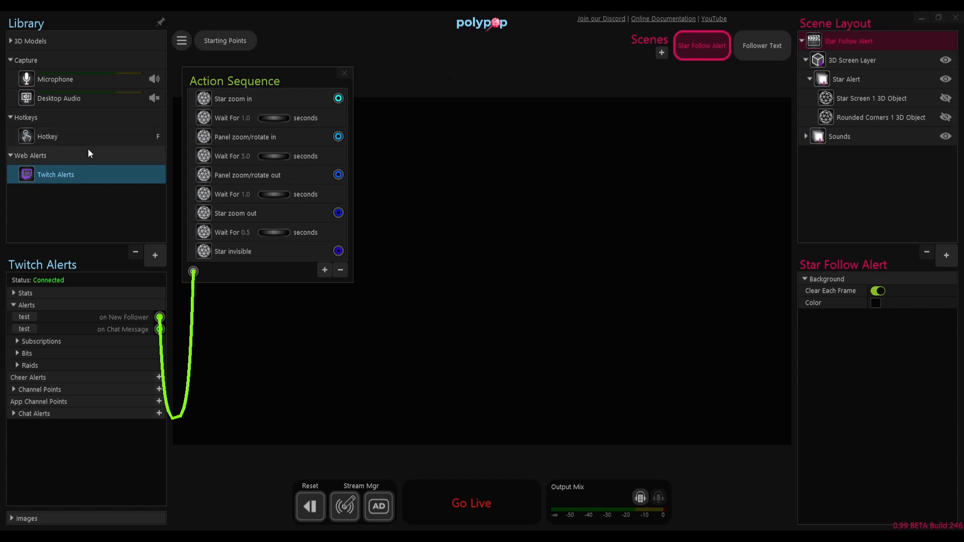
{"action": "key", "text": "f"}
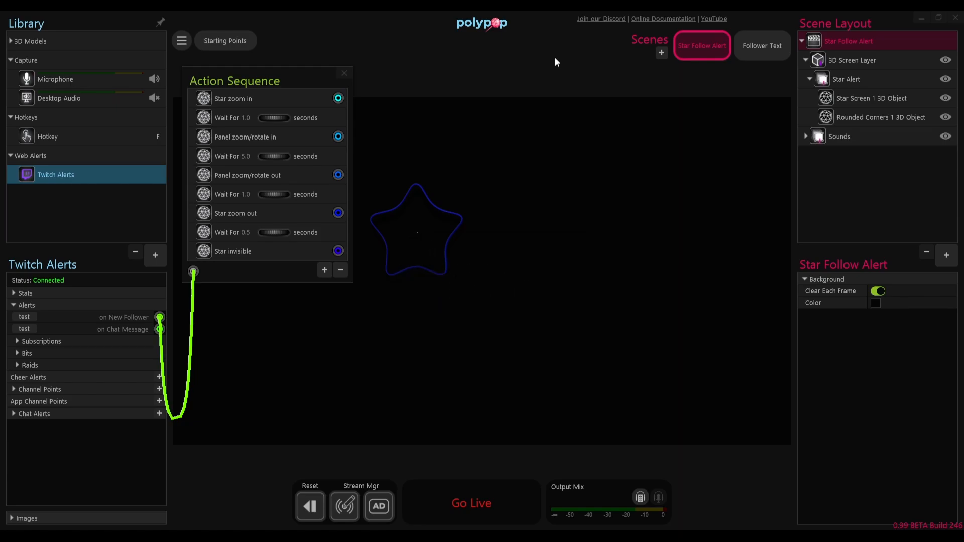
Step: Set the wait after Panel zoom/rotate in to 30.0 seconds and play the alert again
{"action": "left_click", "coordinate": [246, 156]}
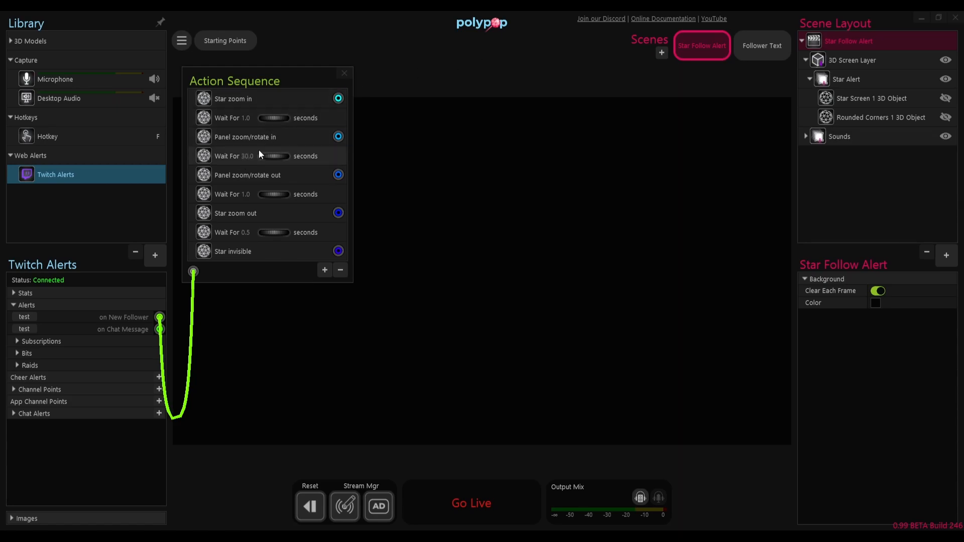
{"action": "key", "text": "f"}
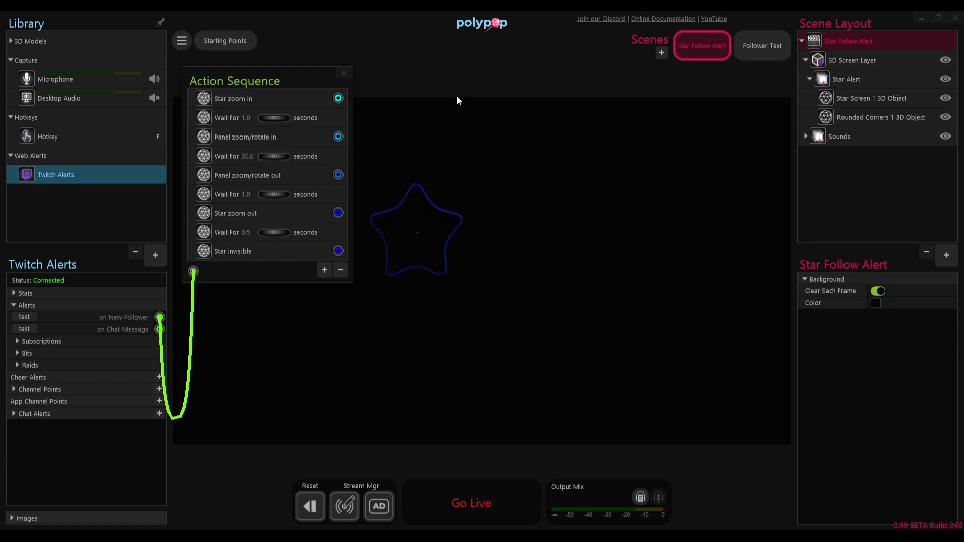
Step: In the Follower Text scene, shift the text's start to about X 357 and narrow its box to about 1563
{"action": "left_click", "coordinate": [755, 52]}
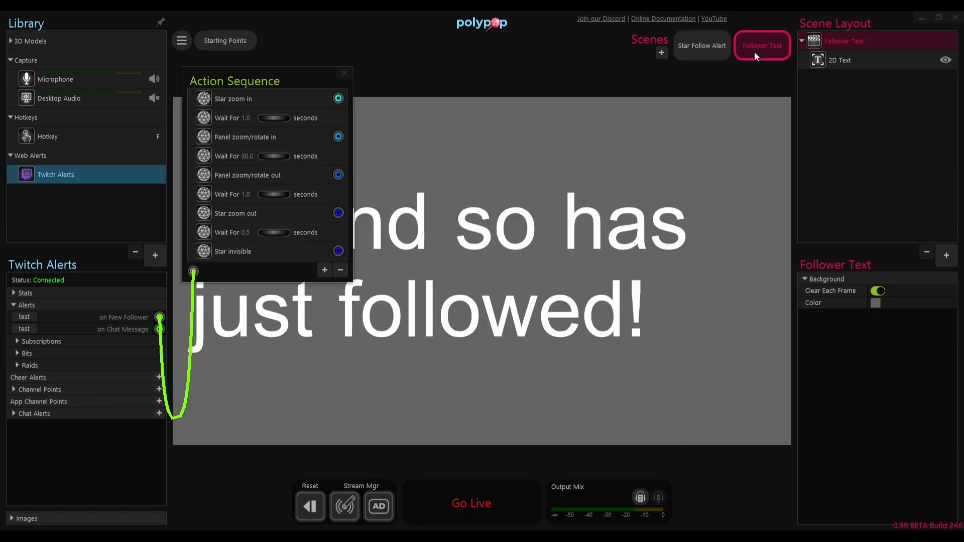
{"action": "left_click", "coordinate": [422, 238]}
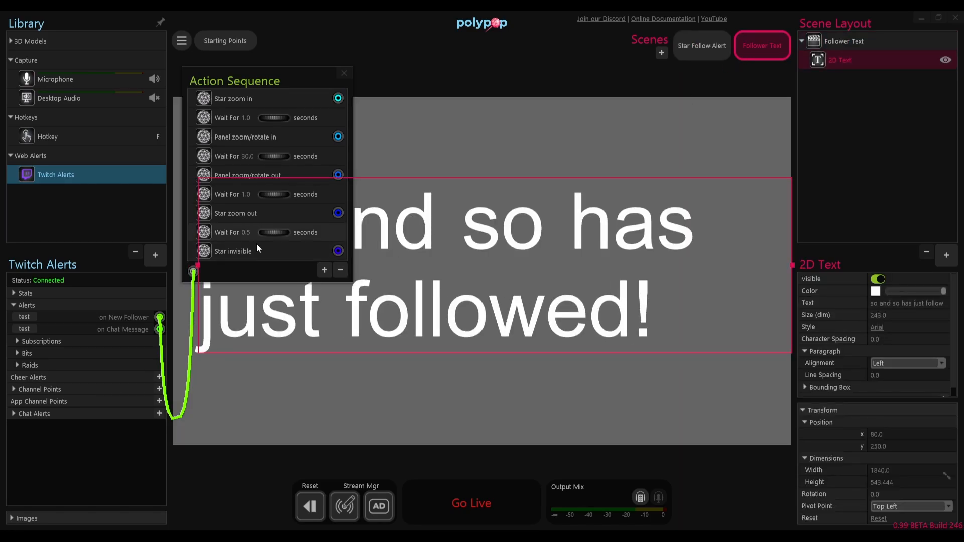
{"action": "left_click", "coordinate": [196, 274]}
{"action": "left_click_drag", "start_coordinate": [197, 274], "coordinate": [287, 273]}
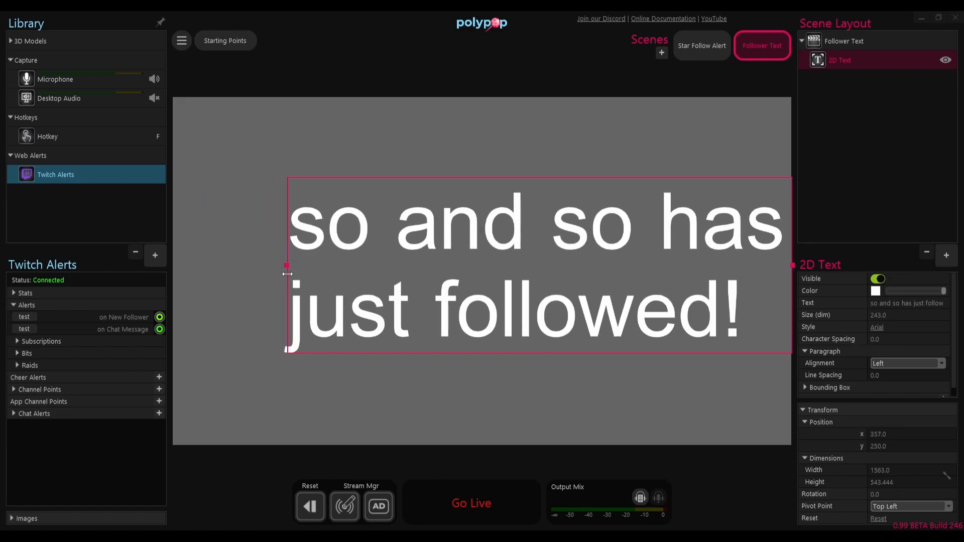
Step: Check the text on the star alert panel, then move it in the Follower Text scene to about X 354, Y 116
{"action": "left_click", "coordinate": [693, 45]}
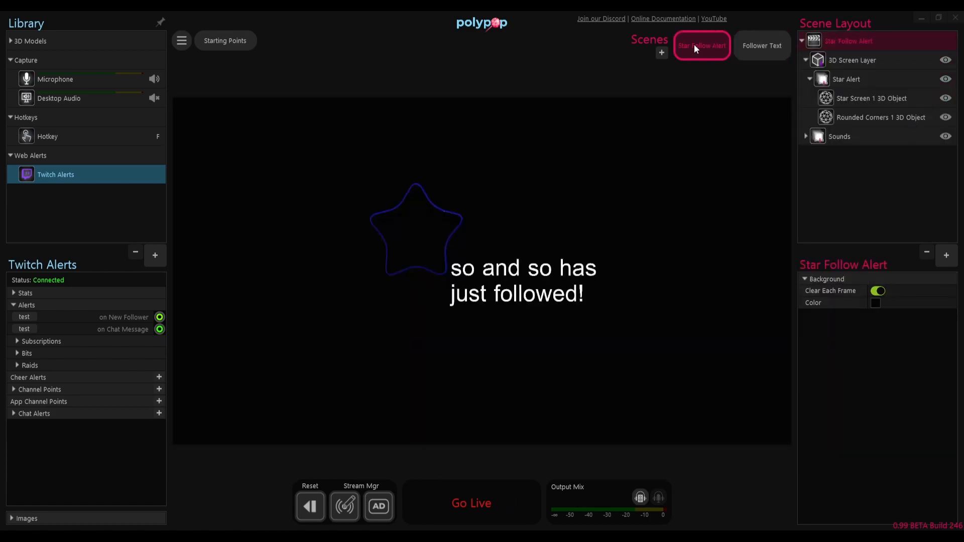
{"action": "left_click", "coordinate": [754, 41]}
{"action": "left_click", "coordinate": [668, 227]}
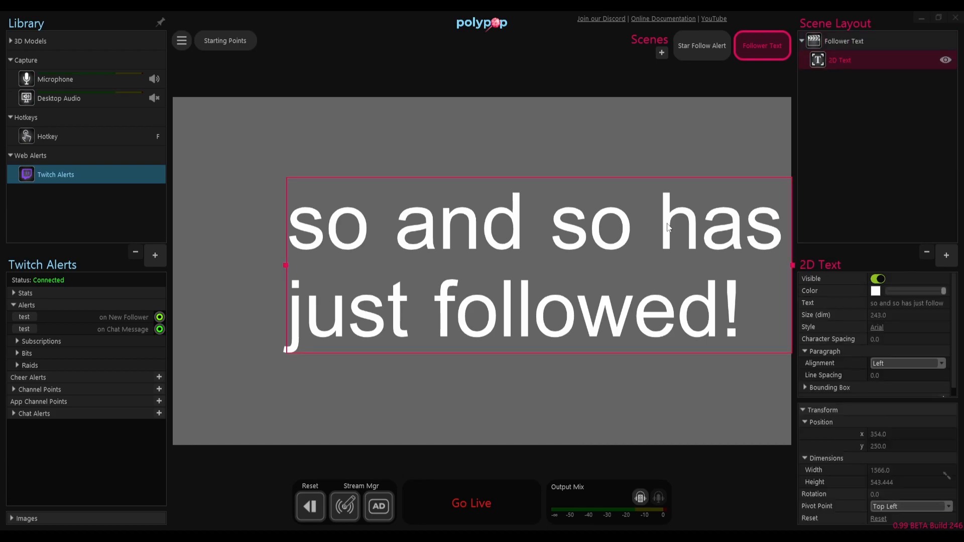
{"action": "left_click_drag", "start_coordinate": [668, 227], "coordinate": [670, 180]}
Step: Test the on New Follower alert in the Star Follow Alert scene and check the rounded-corner panel's texture source
{"action": "left_click", "coordinate": [715, 52]}
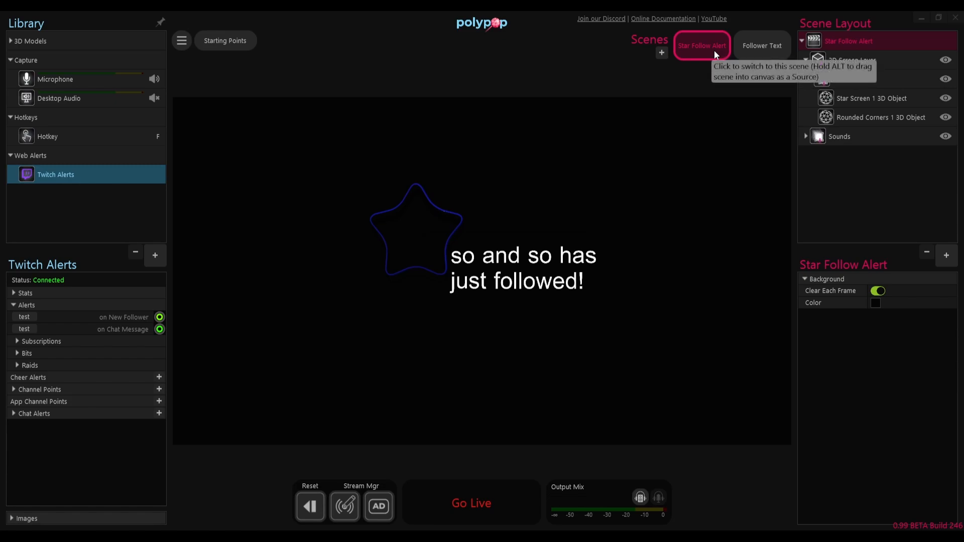
{"action": "left_click", "coordinate": [22, 318]}
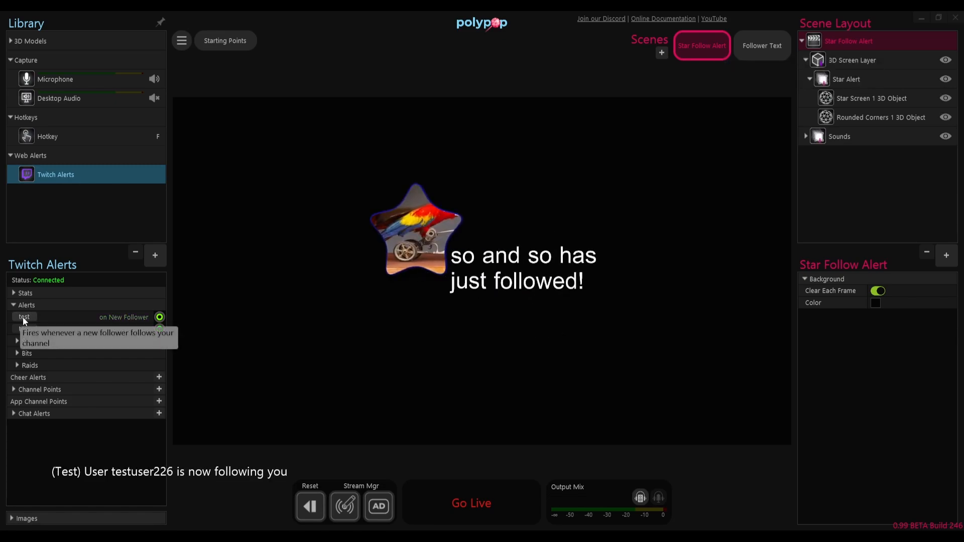
{"action": "left_click", "coordinate": [862, 117]}
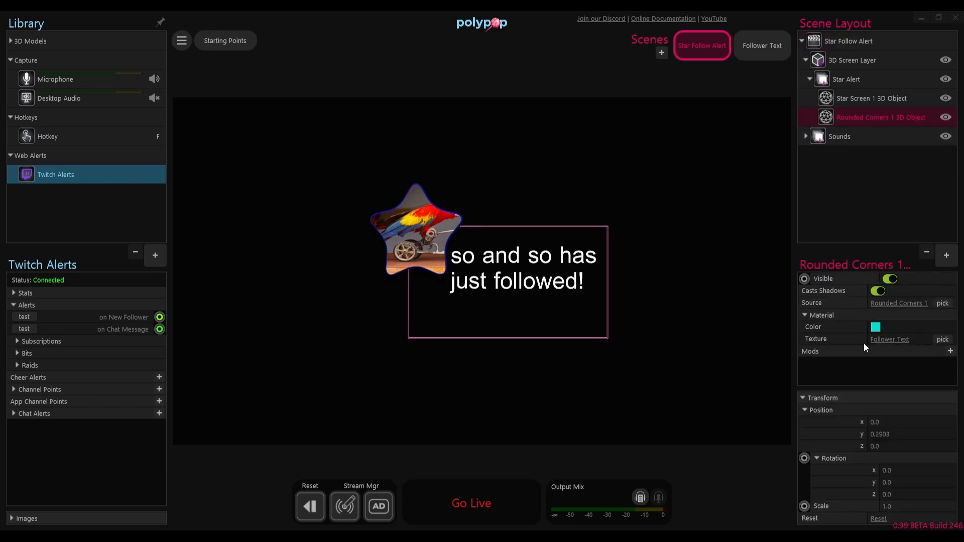
{"action": "left_click", "coordinate": [578, 79]}
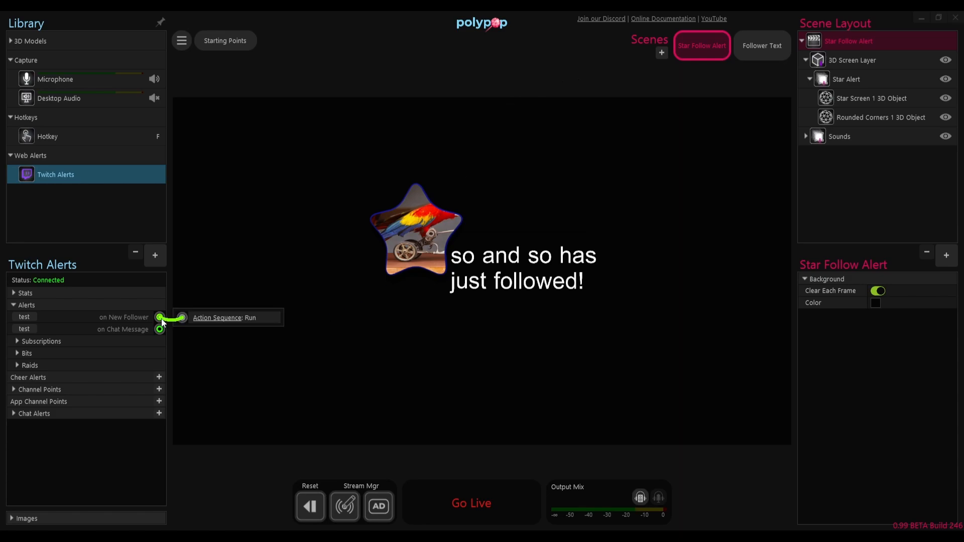
Step: Reopen the on New Follower action sequence and set the wait after Panel zoom/rotate in to 5.0 seconds
{"action": "left_click", "coordinate": [206, 318]}
{"action": "left_click_drag", "start_coordinate": [463, 53], "coordinate": [256, 82]}
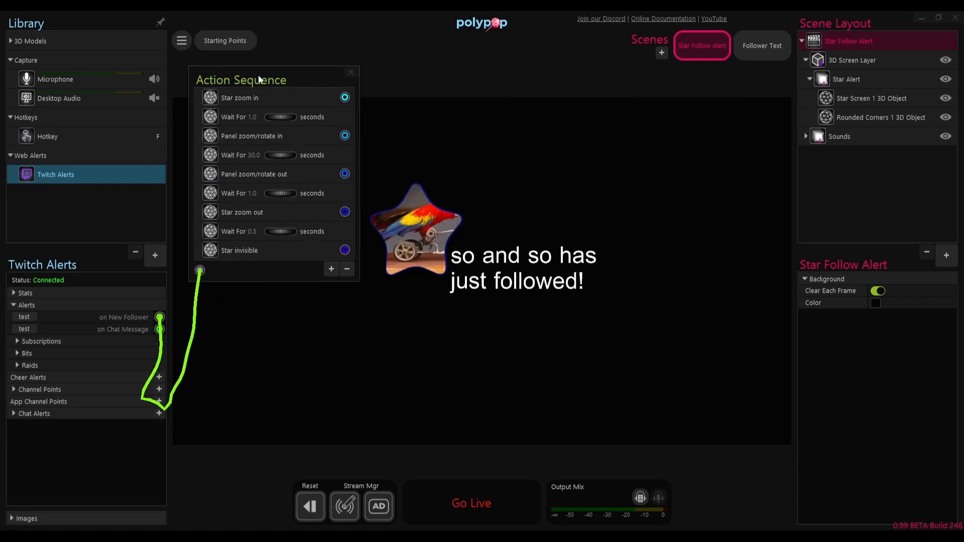
{"action": "left_click", "coordinate": [254, 156]}
{"action": "type", "text": "5.0"}
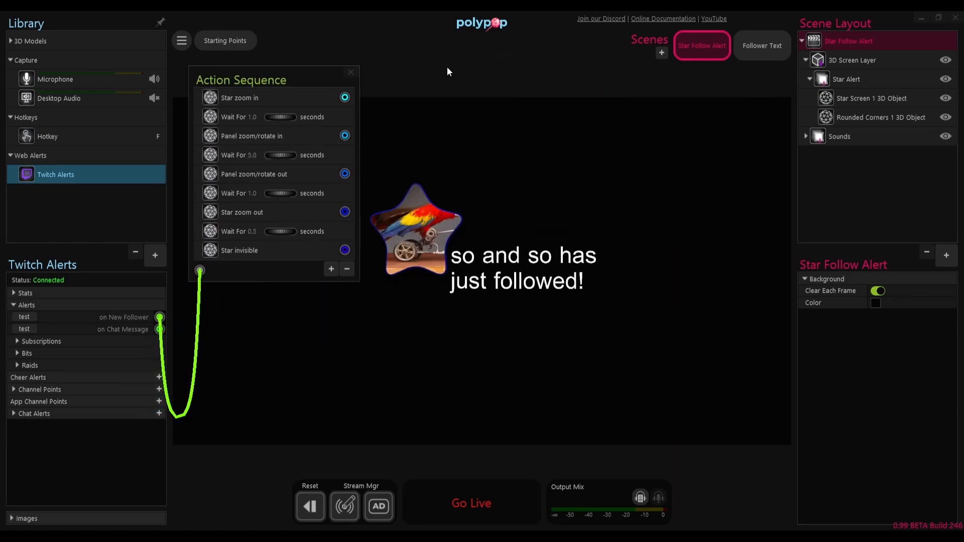
Step: Add an Animate On Update mod to the Follower Text scene's 2D text, set its animation style to Type, and preview it
{"action": "left_click", "coordinate": [746, 52]}
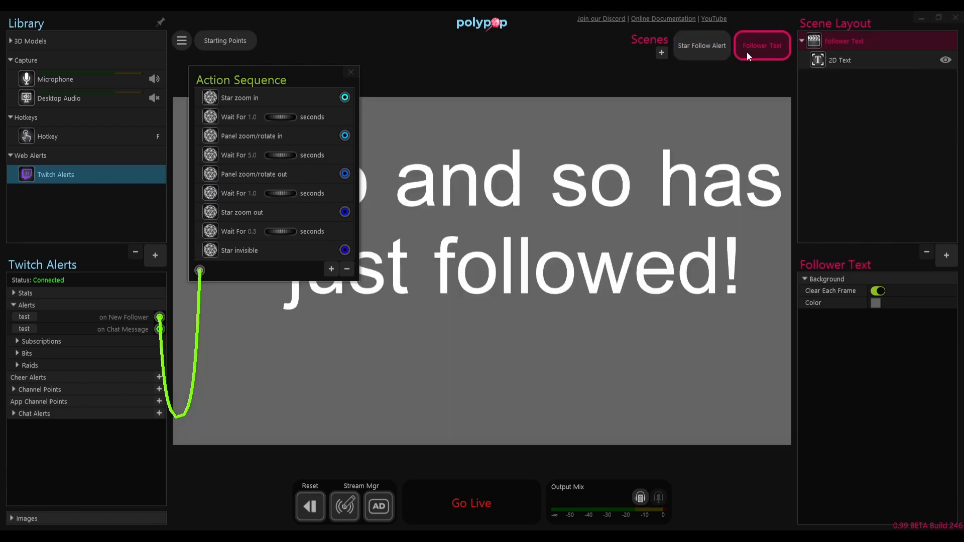
{"action": "left_click", "coordinate": [840, 60]}
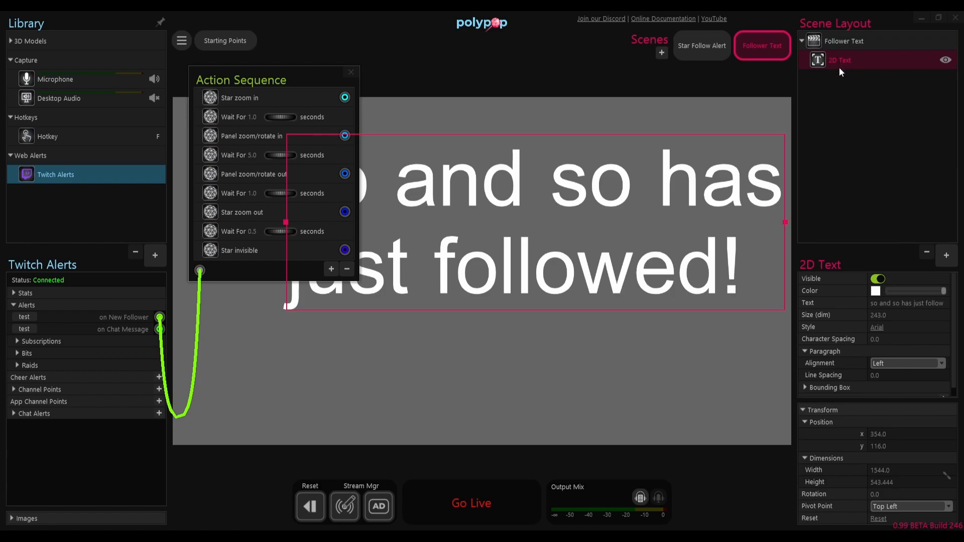
{"action": "left_click", "coordinate": [805, 409]}
{"action": "left_click", "coordinate": [951, 399]}
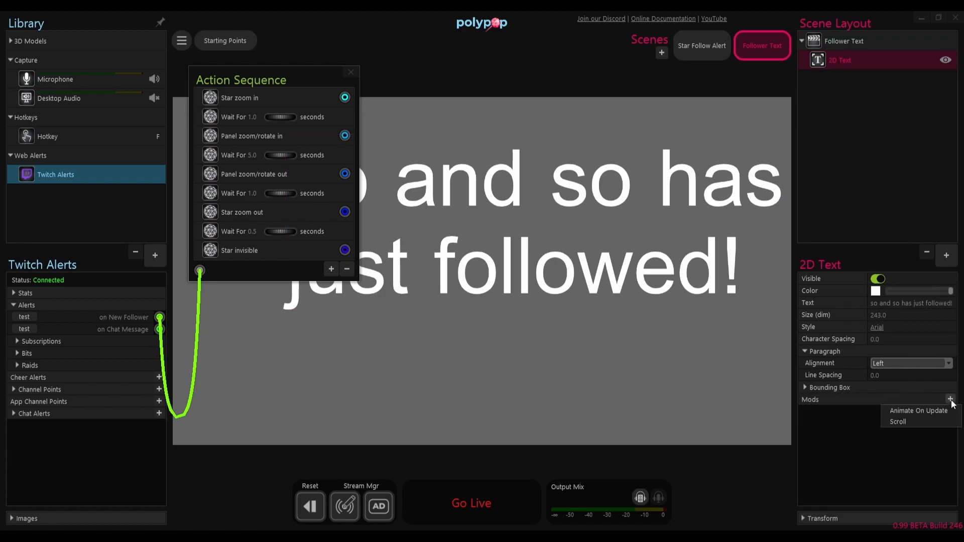
{"action": "left_click", "coordinate": [928, 410]}
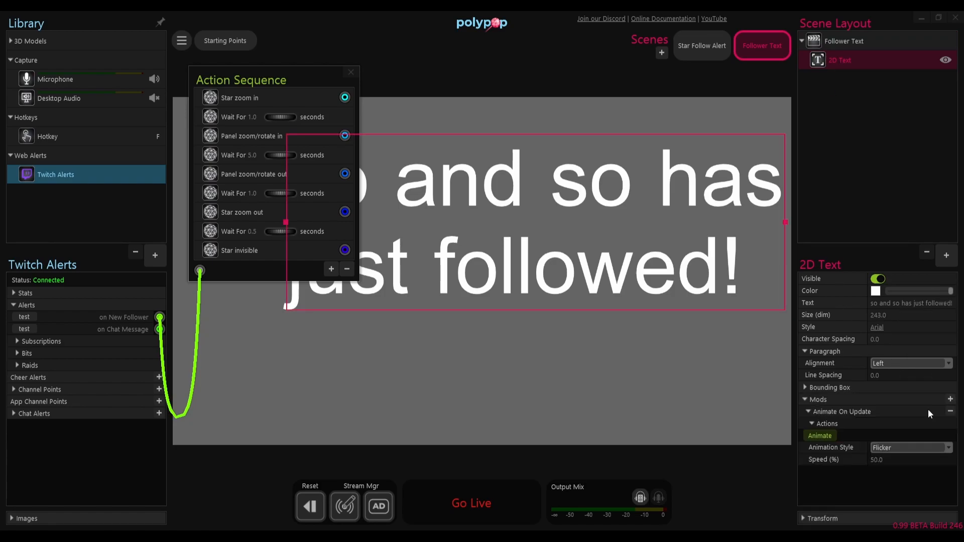
{"action": "left_click", "coordinate": [878, 448]}
{"action": "left_click", "coordinate": [882, 491]}
{"action": "left_click", "coordinate": [831, 437]}
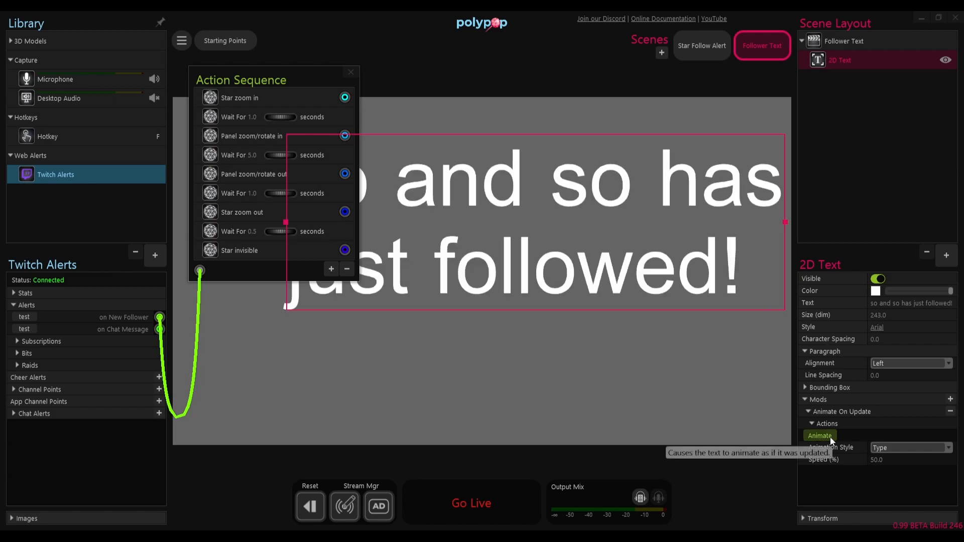
Step: Test the on New Follower alert in the Star Follow Alert scene and compare the panel's text animation with the Follower Text scene
{"action": "left_click", "coordinate": [697, 38]}
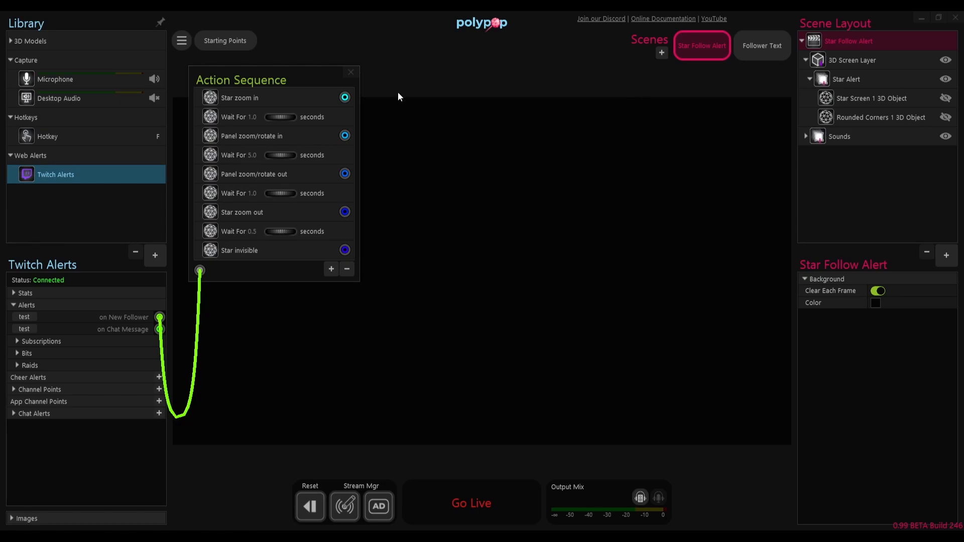
{"action": "left_click", "coordinate": [23, 317]}
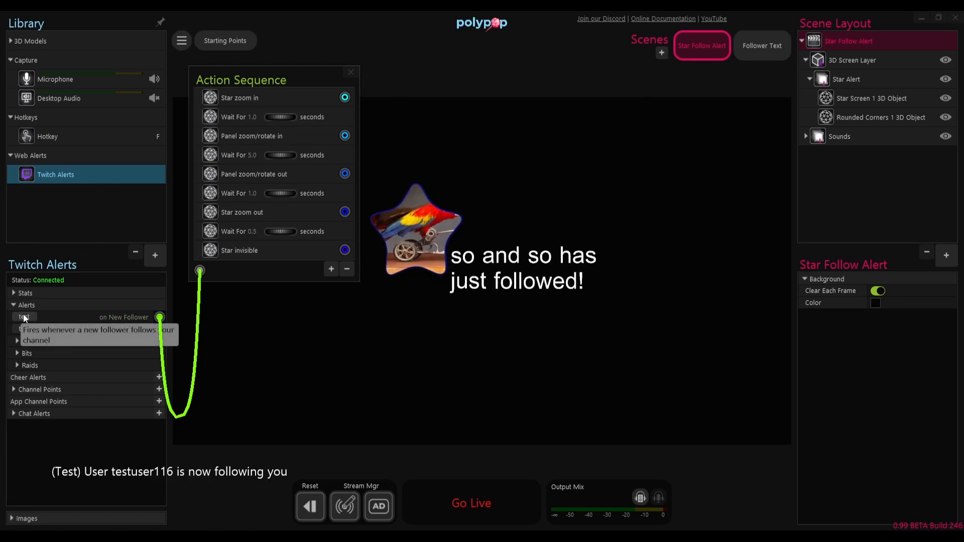
{"action": "left_click", "coordinate": [764, 40]}
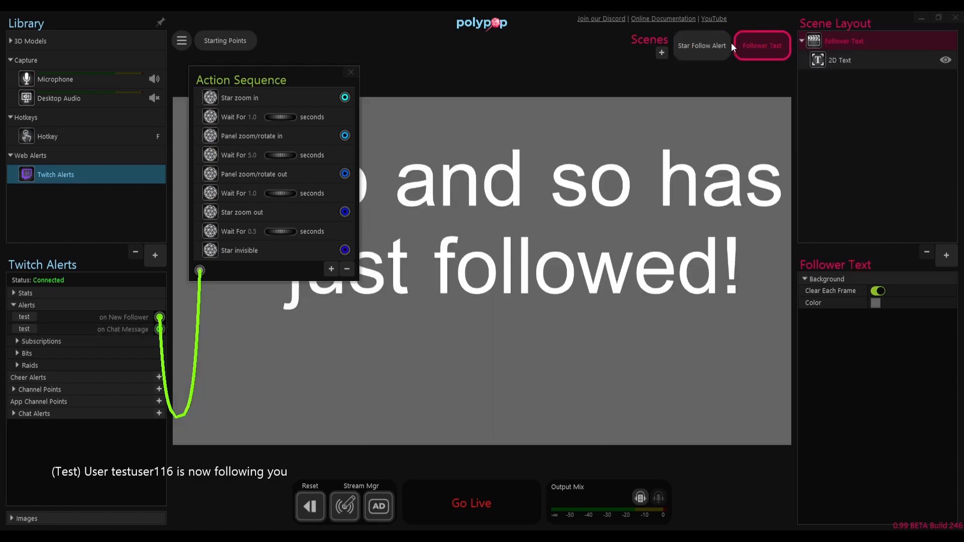
{"action": "left_click", "coordinate": [700, 44]}
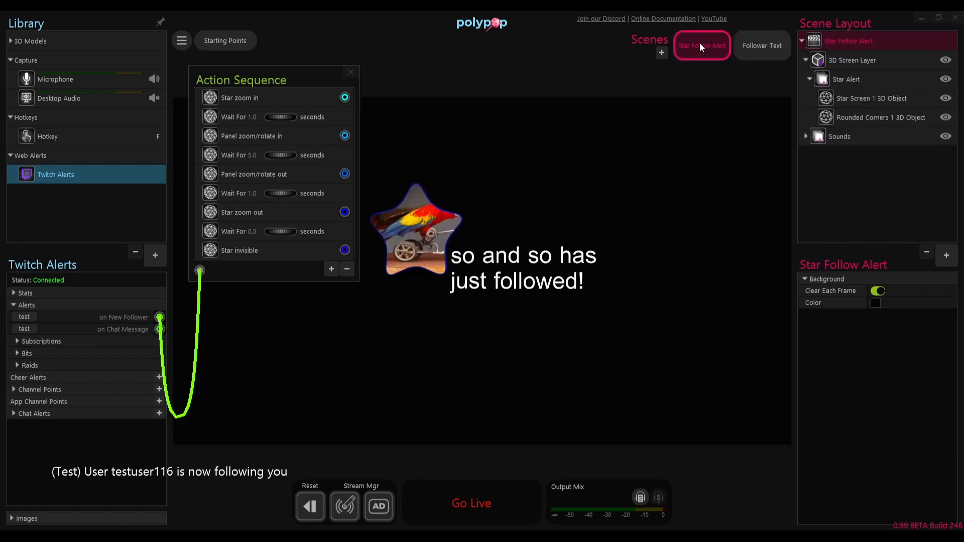
Step: Wire the on New Follower alert to the Follower Text scene's 2D text, with only <user_name> as the text to set
{"action": "left_click", "coordinate": [751, 42]}
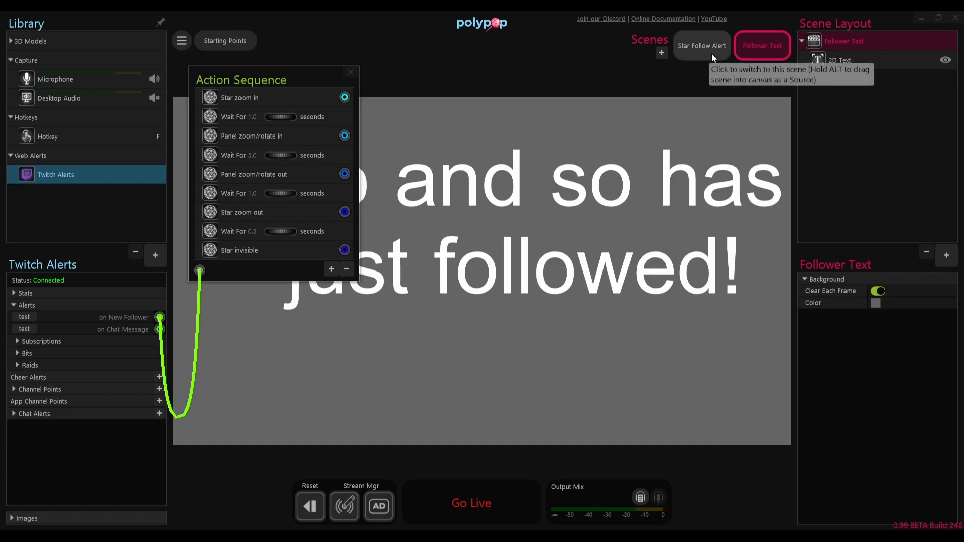
{"action": "left_click", "coordinate": [866, 65]}
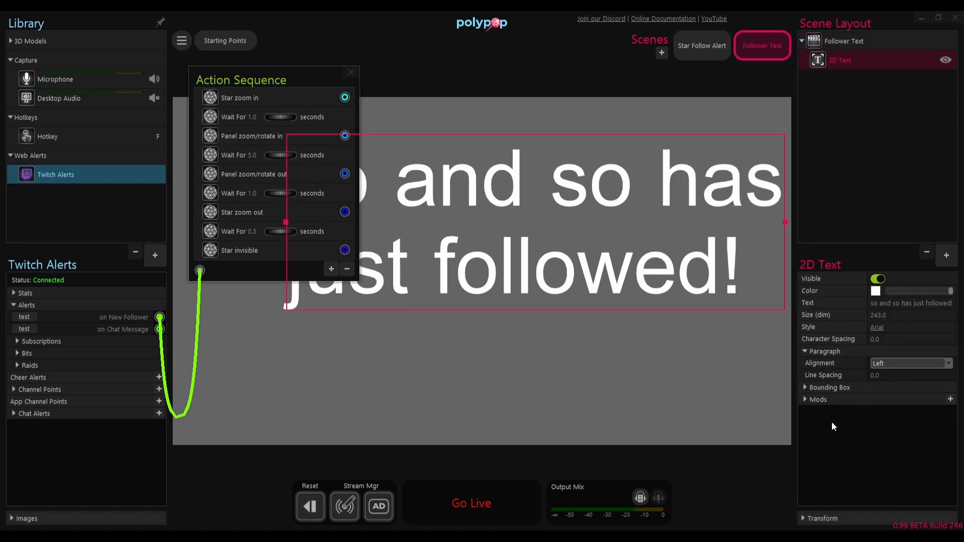
{"action": "left_click", "coordinate": [806, 400]}
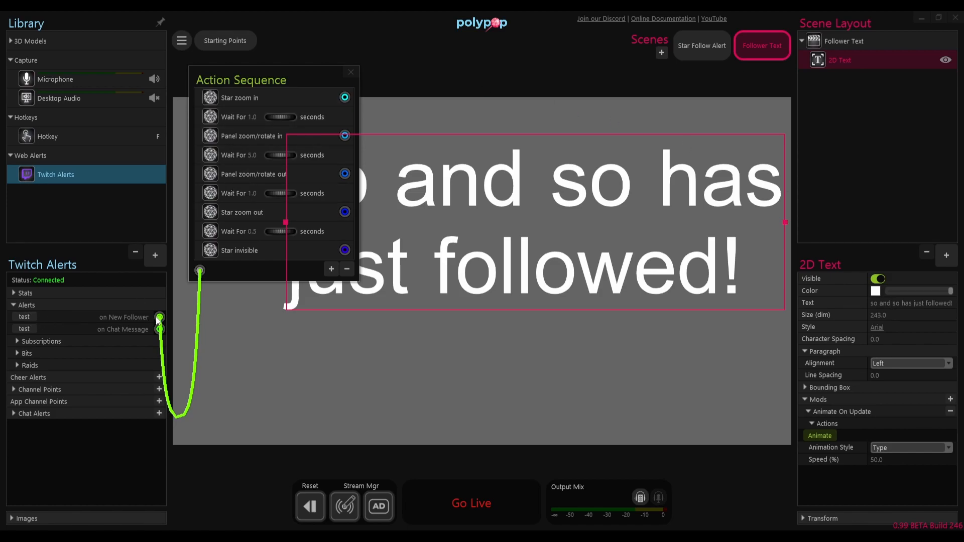
{"action": "left_click_drag", "start_coordinate": [159, 317], "coordinate": [805, 303]}
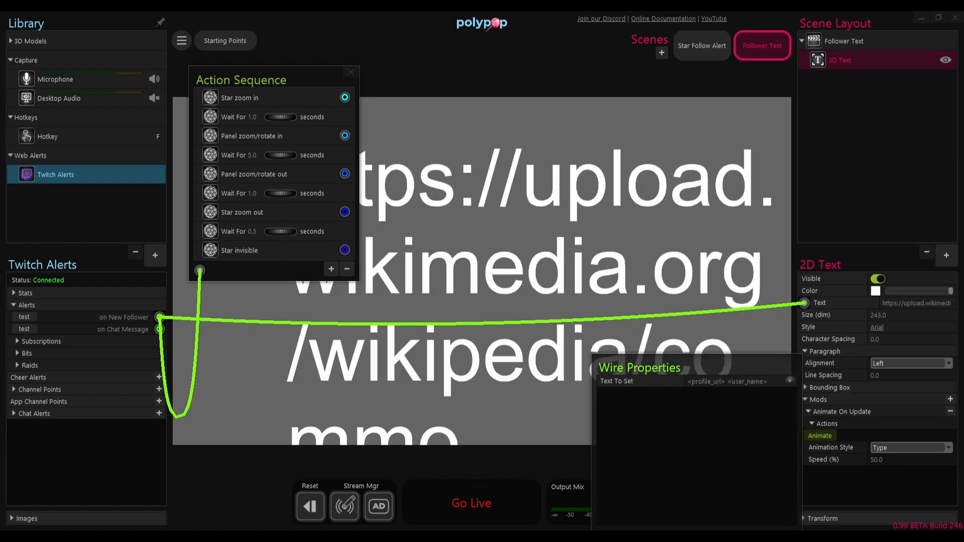
{"action": "left_click", "coordinate": [727, 381]}
{"action": "key", "text": "BackSpace"}
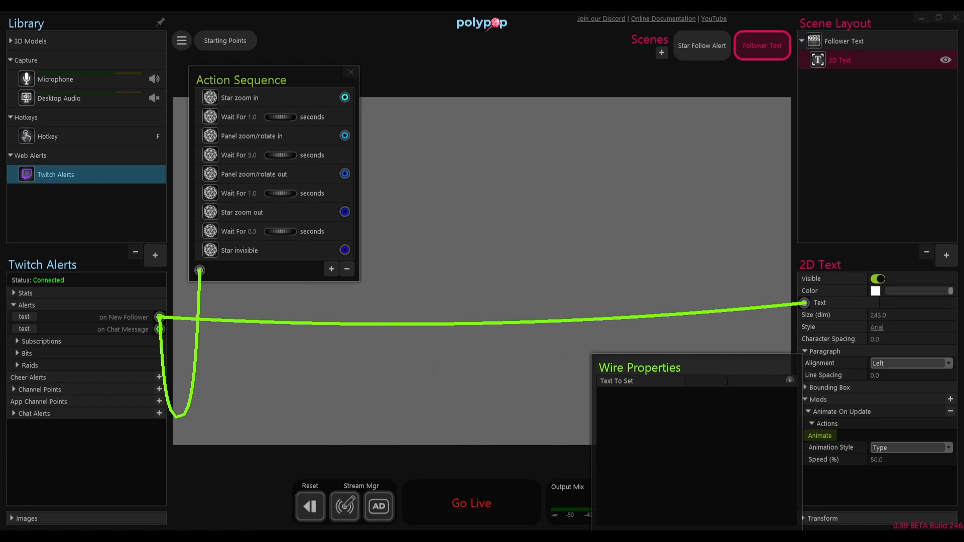
{"action": "left_click", "coordinate": [790, 381]}
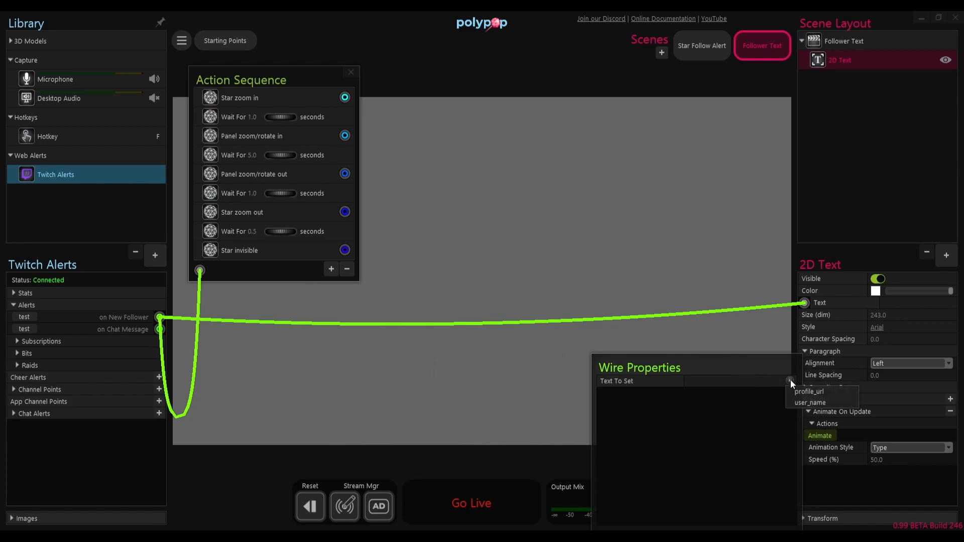
{"action": "left_click", "coordinate": [794, 402]}
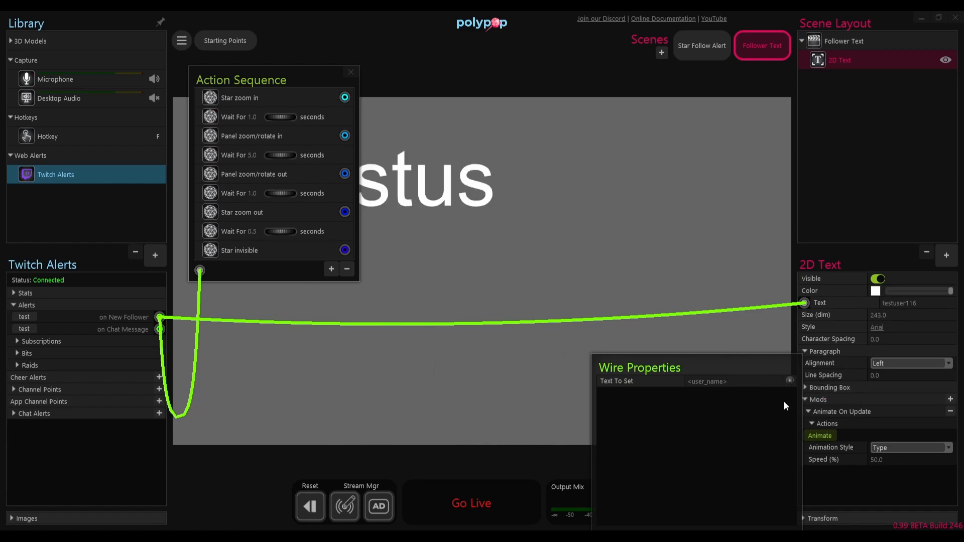
Step: Complete the on New Follower wire's text to set as "<user_name> has just followed!"
{"action": "left_click", "coordinate": [749, 384]}
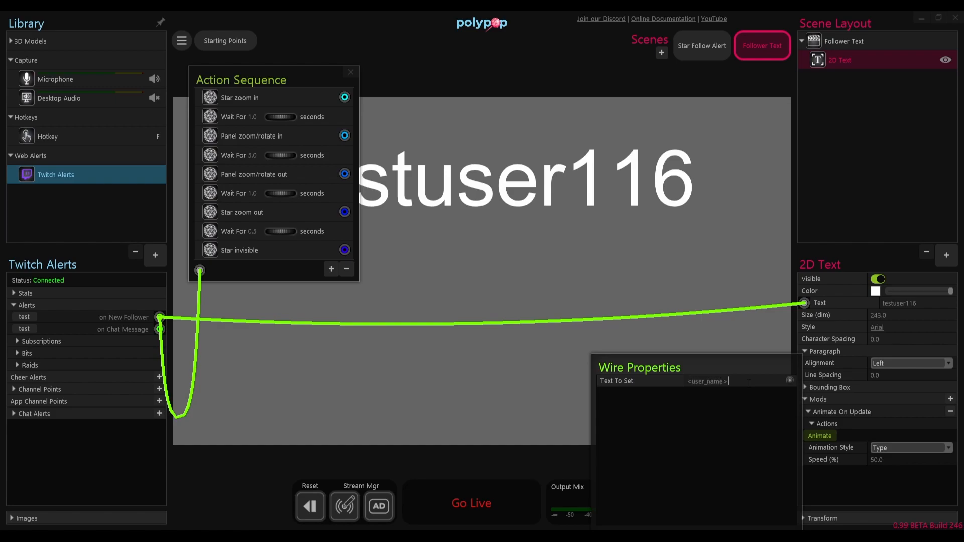
{"action": "type", "text": "h"}
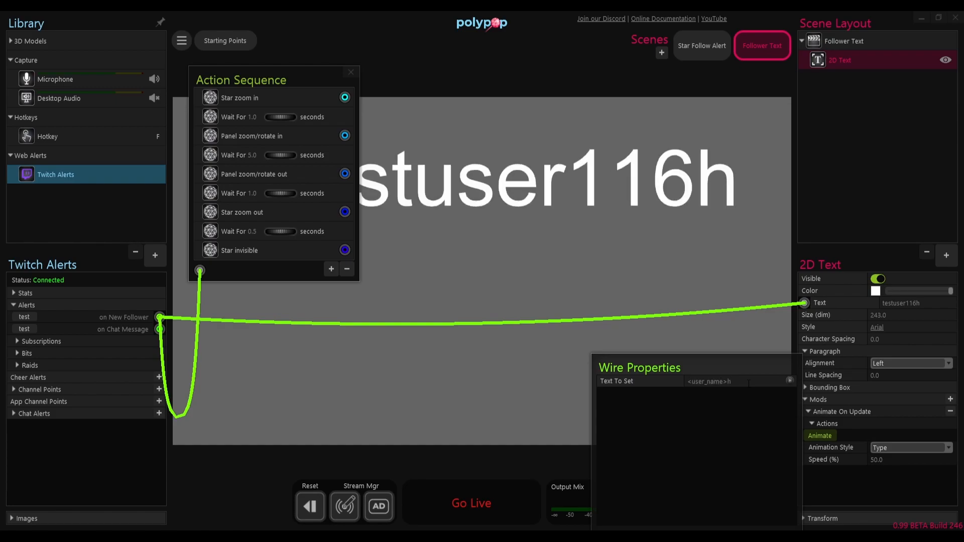
{"action": "key", "text": "BackSpace"}
{"action": "type", "text": "has just followe"}
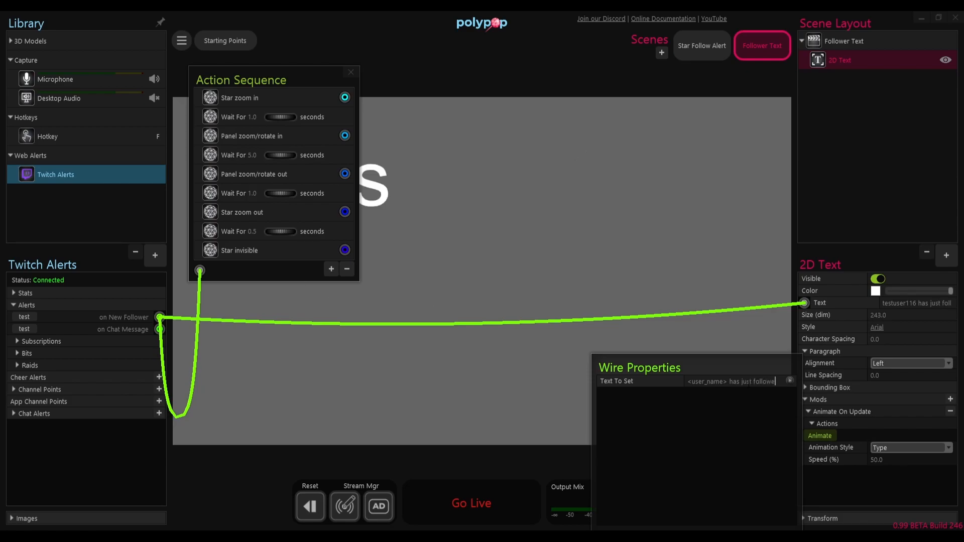
{"action": "type", "text": "d!"}
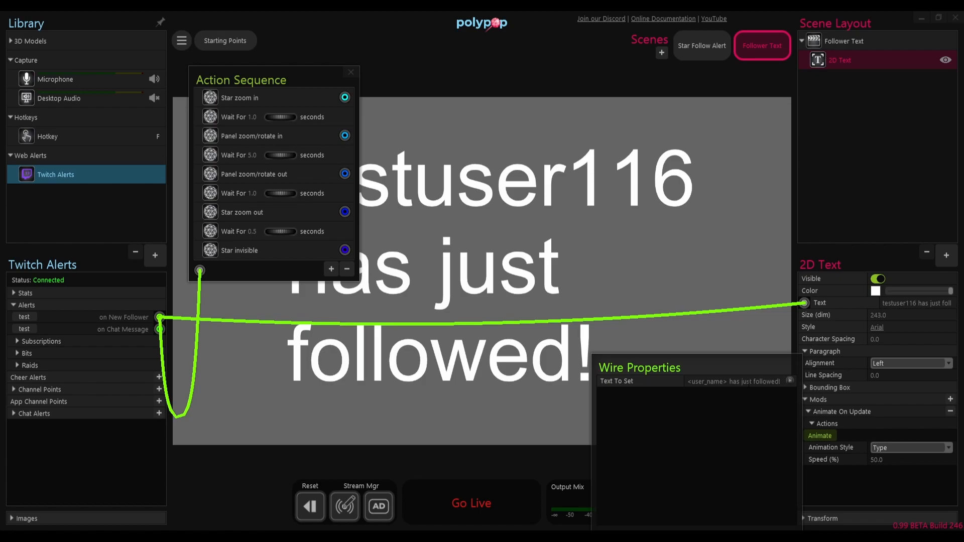
{"action": "left_click", "coordinate": [561, 462]}
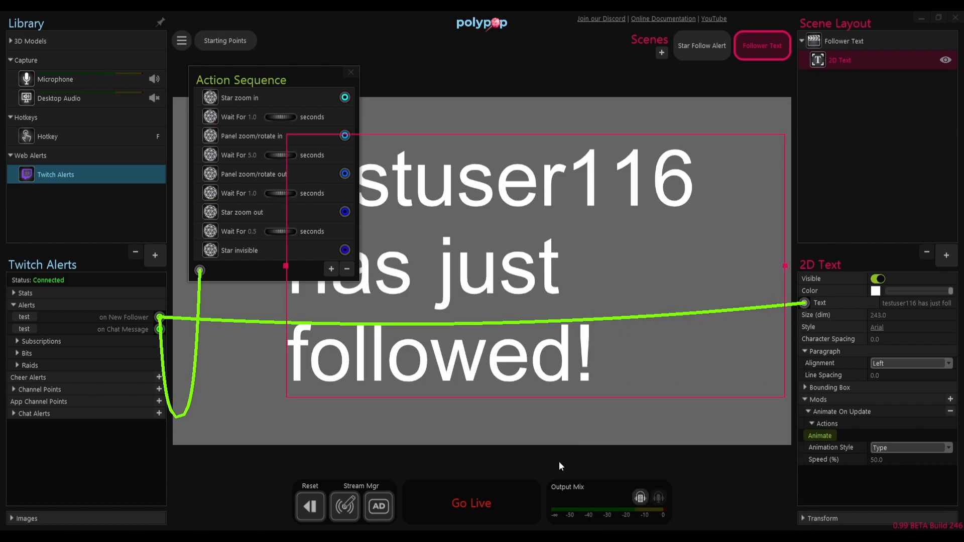
Step: Test the on New Follower alert in the Star Follow Alert scene and check what the Panel zoom/rotate out action is wired to
{"action": "left_click", "coordinate": [701, 46]}
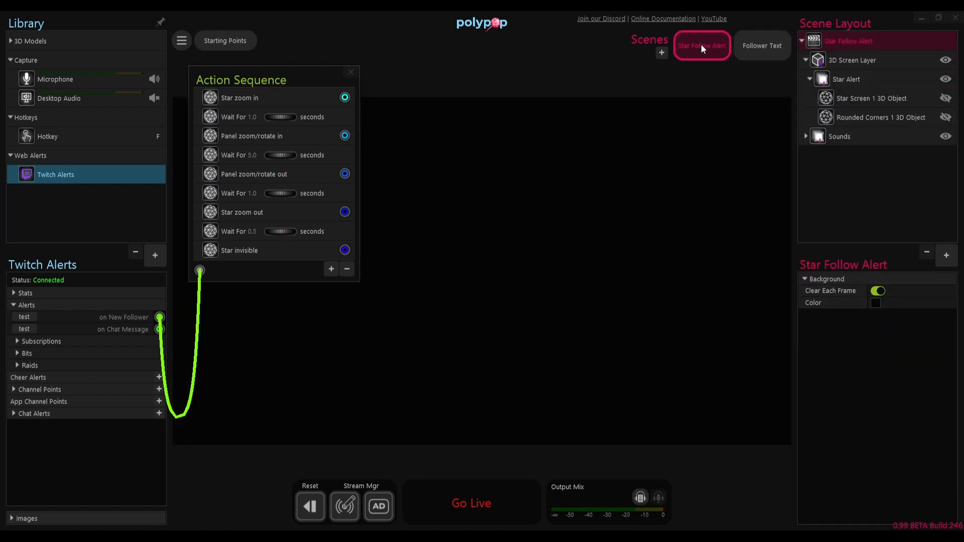
{"action": "left_click", "coordinate": [24, 317]}
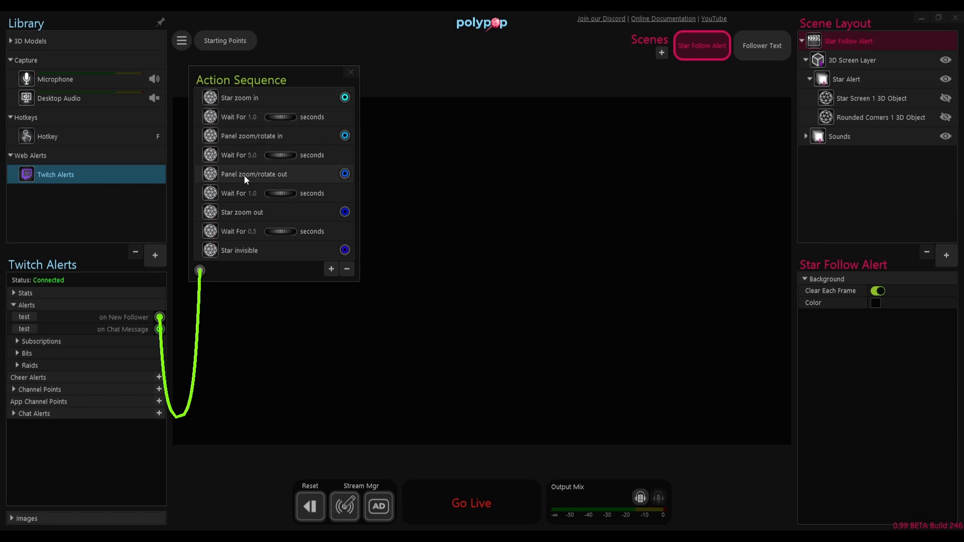
{"action": "mouse_move", "coordinate": [346, 175]}
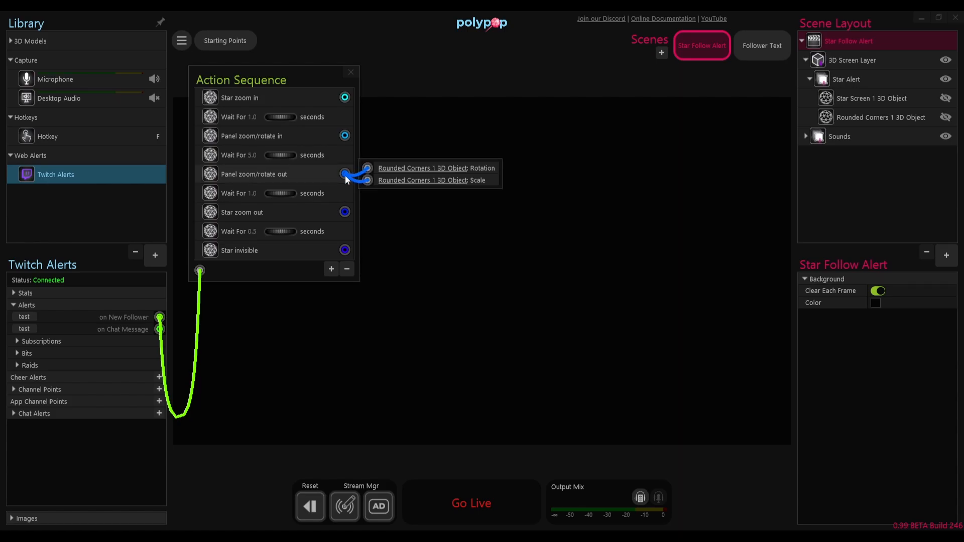
Step: Remove the direct wire between the on New Follower alert and the Follower Text scene's 2D text
{"action": "mouse_move", "coordinate": [158, 318]}
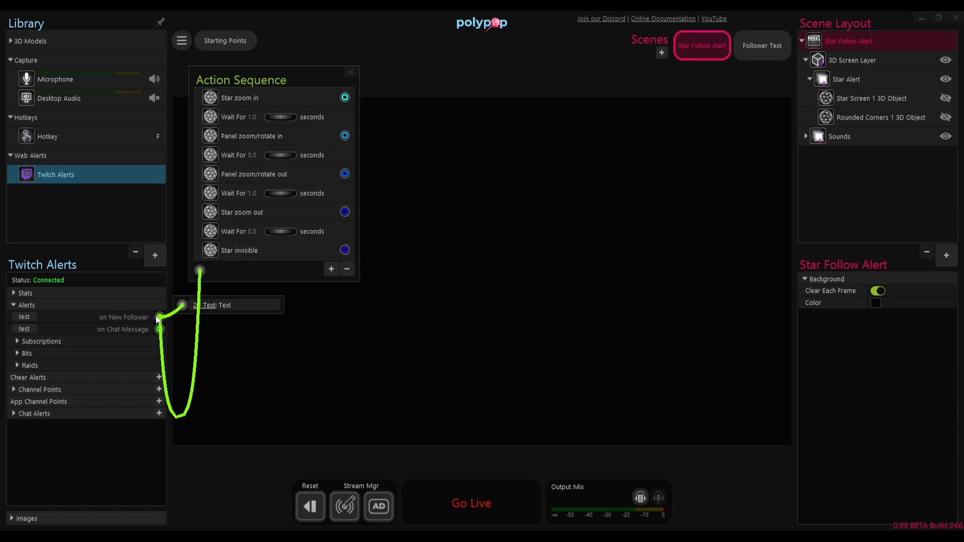
{"action": "left_click", "coordinate": [207, 305]}
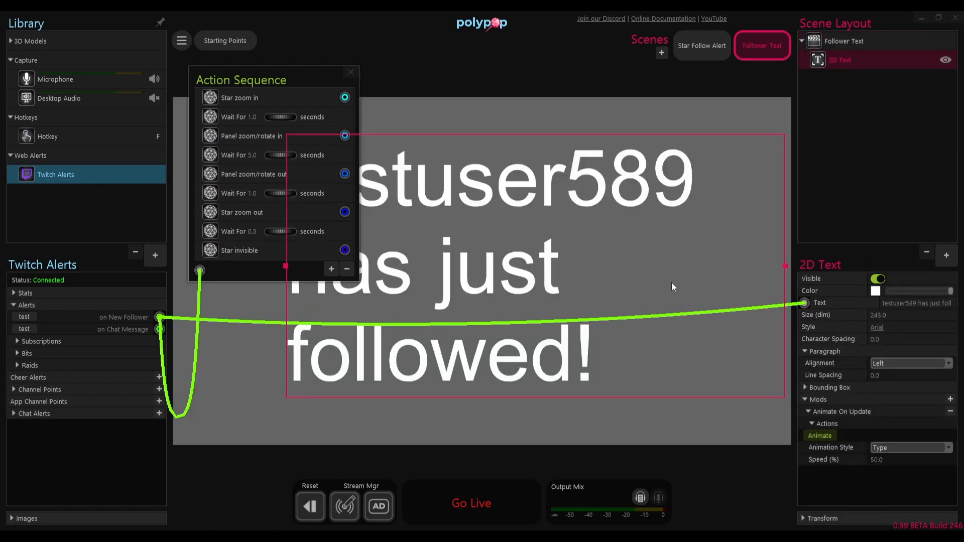
{"action": "left_click_drag", "start_coordinate": [805, 305], "coordinate": [786, 304]}
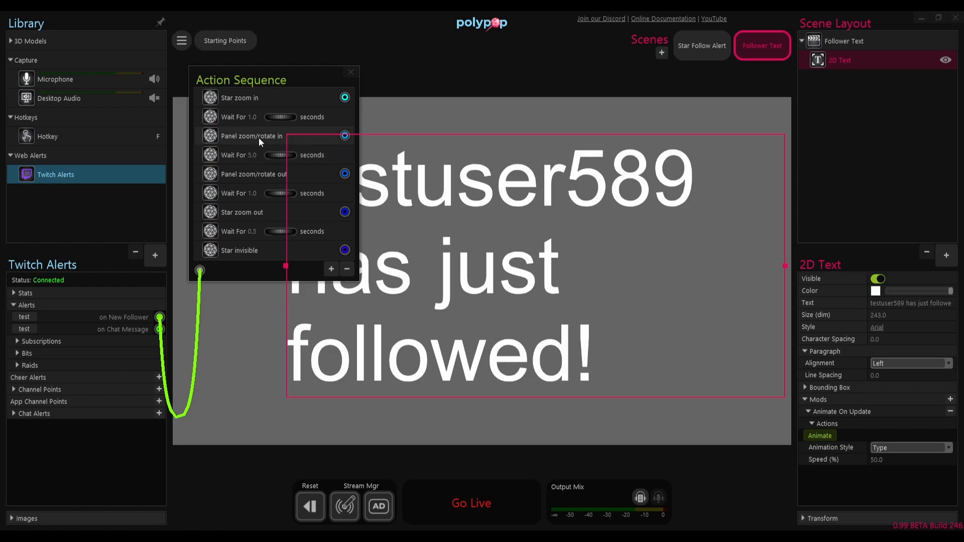
Step: Add a Type Text action and a 1.0-second wait to the action sequence, placing the wait and then Type Text directly after Panel zoom/rotate in
{"action": "left_click", "coordinate": [332, 271]}
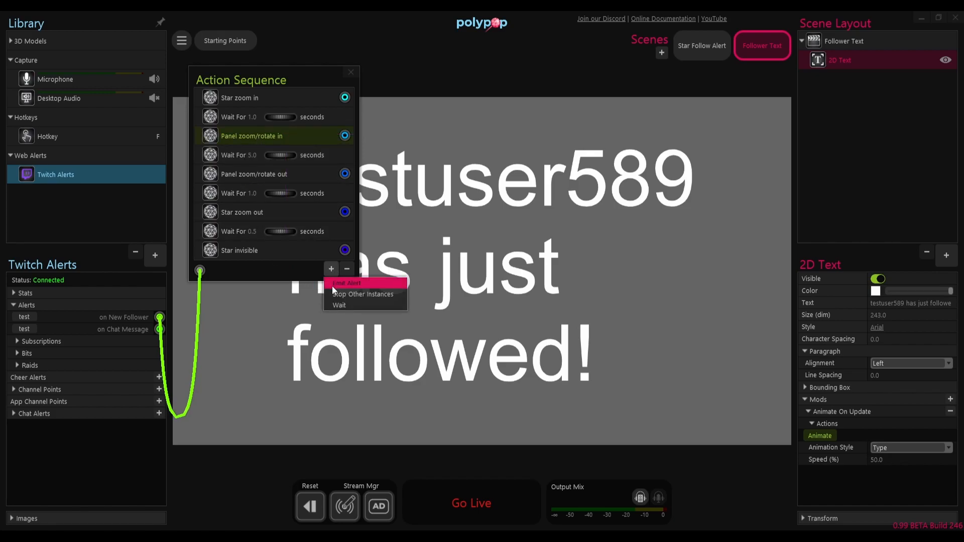
{"action": "left_click", "coordinate": [333, 285]}
{"action": "left_click", "coordinate": [244, 274]}
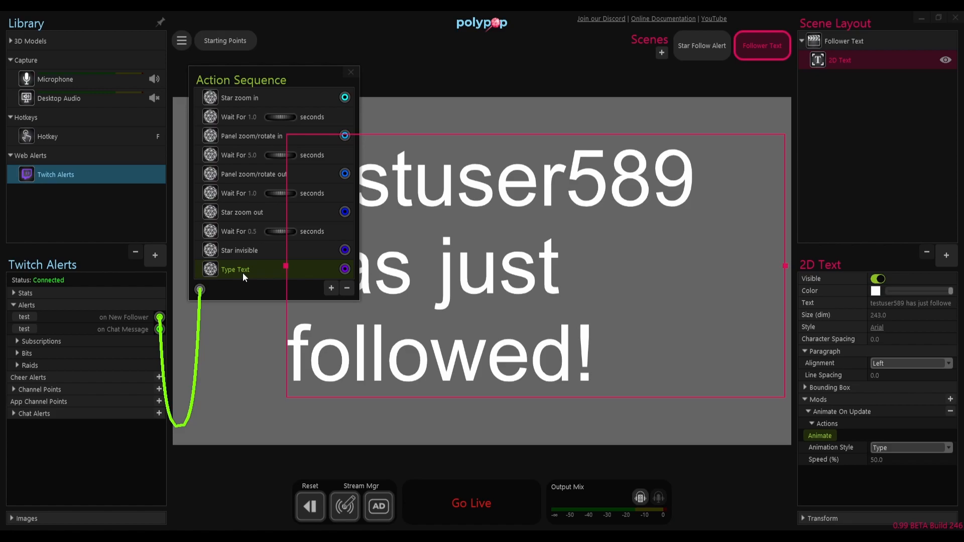
{"action": "left_click", "coordinate": [330, 288]}
{"action": "left_click", "coordinate": [336, 322]}
{"action": "left_click_drag", "start_coordinate": [236, 290], "coordinate": [239, 140]}
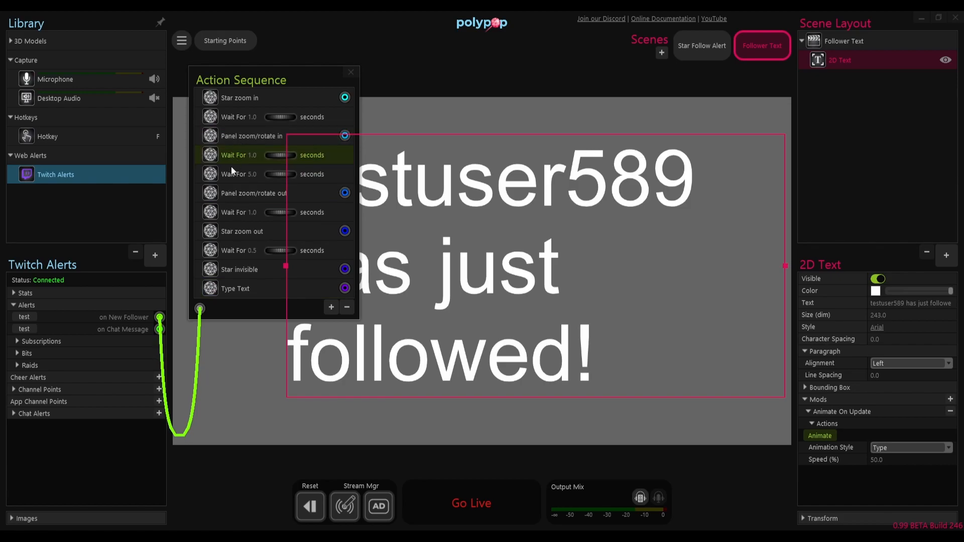
{"action": "left_click_drag", "start_coordinate": [222, 289], "coordinate": [224, 160]}
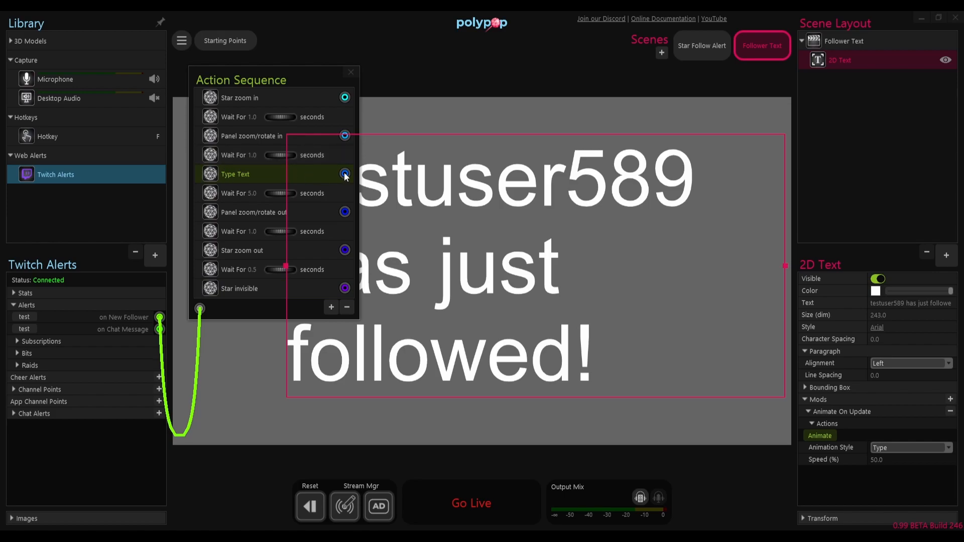
Step: Wire the Type Text action to the 2D text's Text property, with only <user_name> as the text to set
{"action": "left_click_drag", "start_coordinate": [345, 174], "coordinate": [804, 302]}
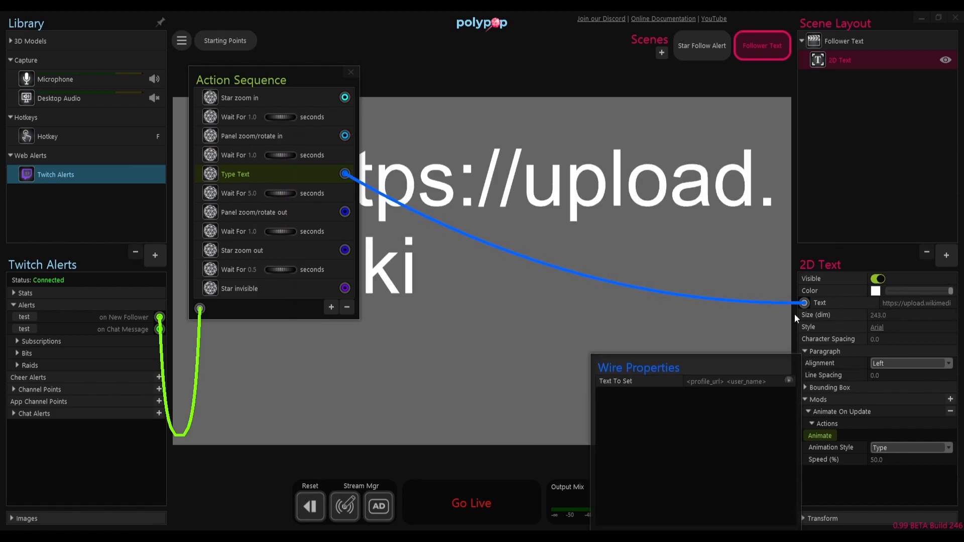
{"action": "left_click", "coordinate": [774, 383]}
{"action": "key", "text": "BackSpace"}
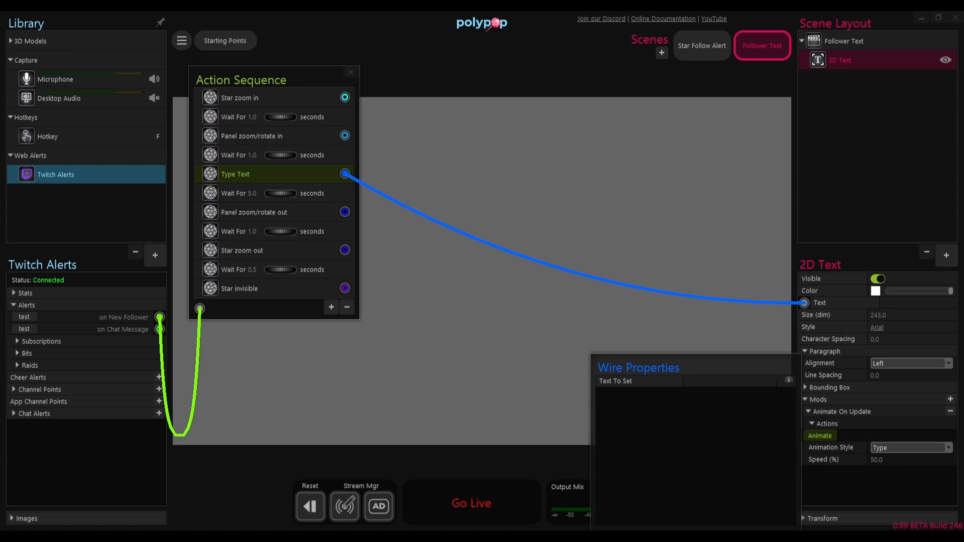
{"action": "left_click", "coordinate": [789, 381]}
{"action": "left_click", "coordinate": [797, 399]}
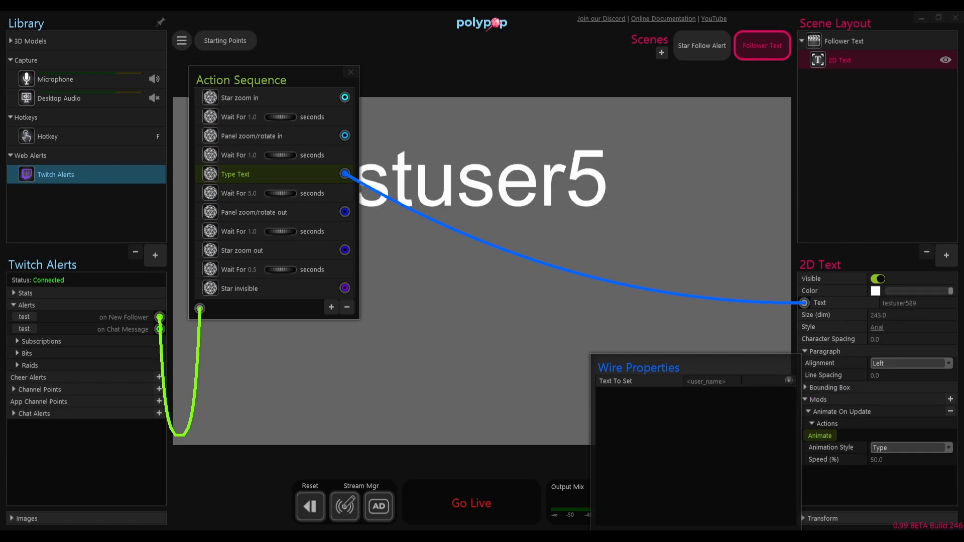
Step: Extend the Type Text wire's text to set to "<user_name> is now following!"
{"action": "left_click", "coordinate": [742, 380]}
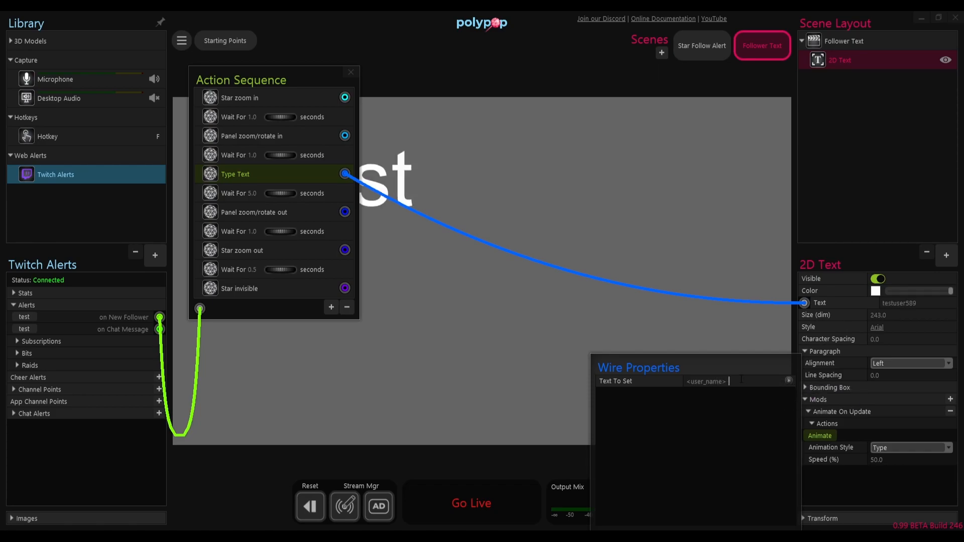
{"action": "type", "text": "is now"}
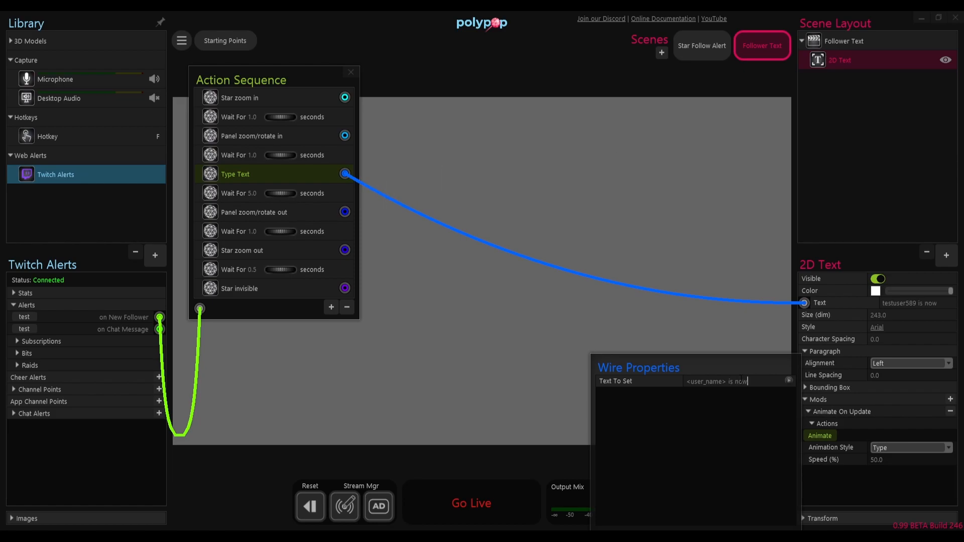
{"action": "type", "text": " following!"}
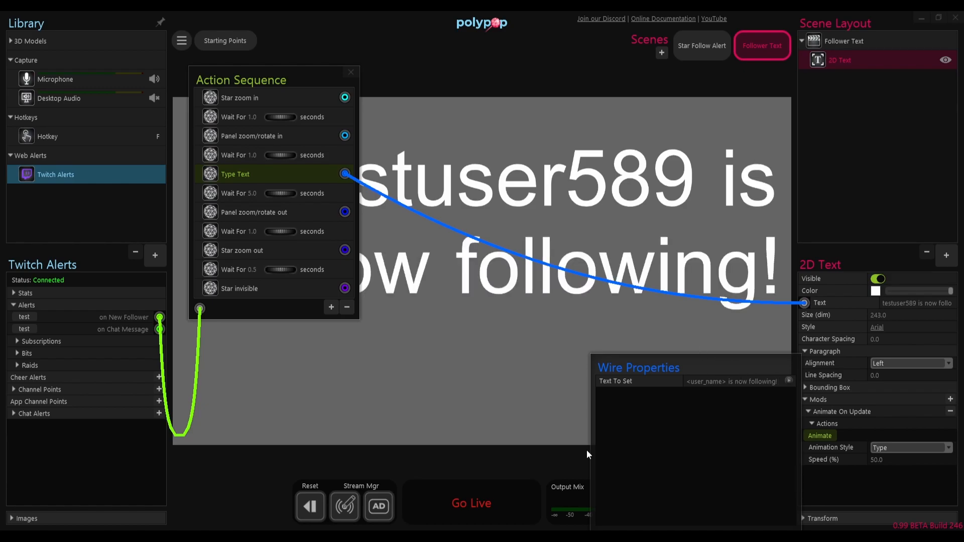
{"action": "left_click", "coordinate": [568, 456]}
Step: Test the on New Follower alert in the Star Follow Alert scene to check the timing of the typed text
{"action": "left_click", "coordinate": [706, 60]}
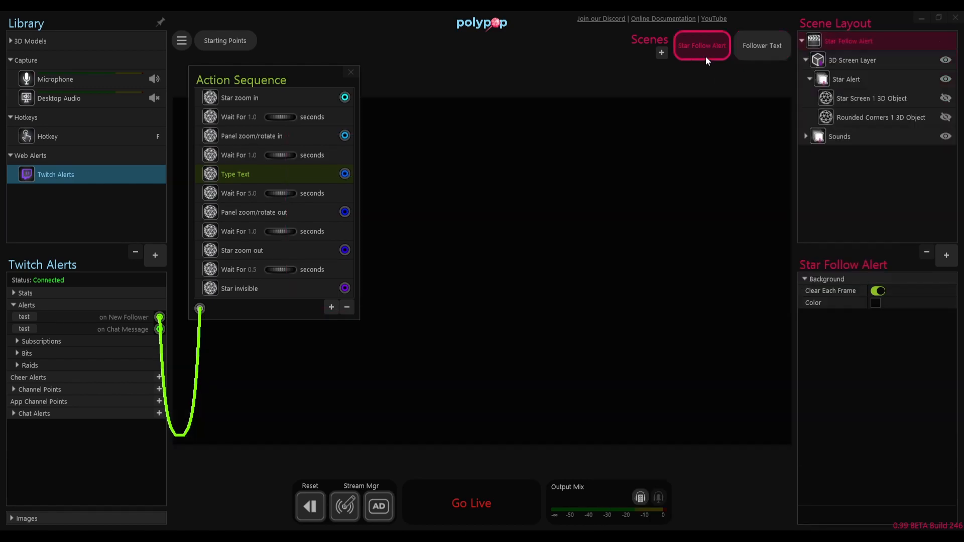
{"action": "left_click", "coordinate": [25, 318]}
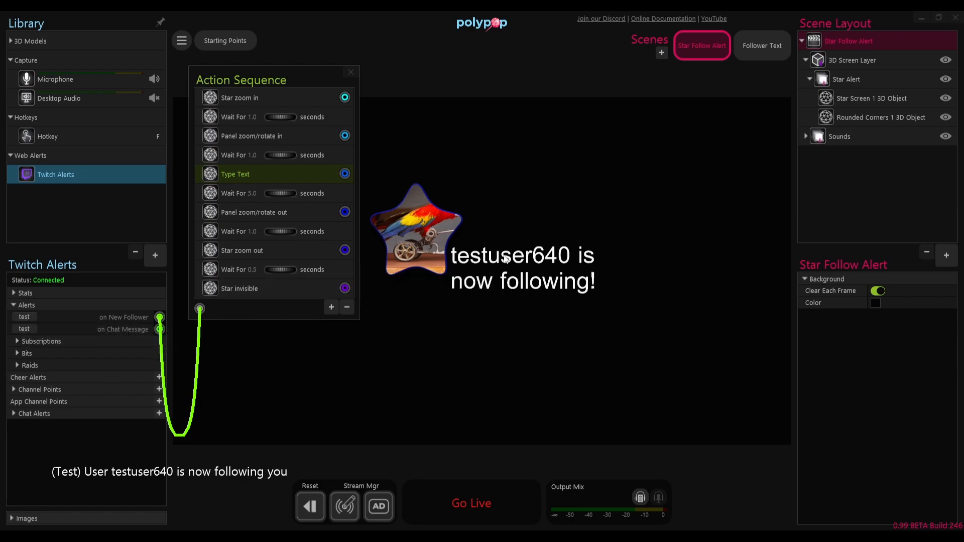
Step: Set the wait before Type Text to 0.5 seconds and test the on New Follower alert again
{"action": "left_click", "coordinate": [252, 155]}
{"action": "type", "text": "0.5"}
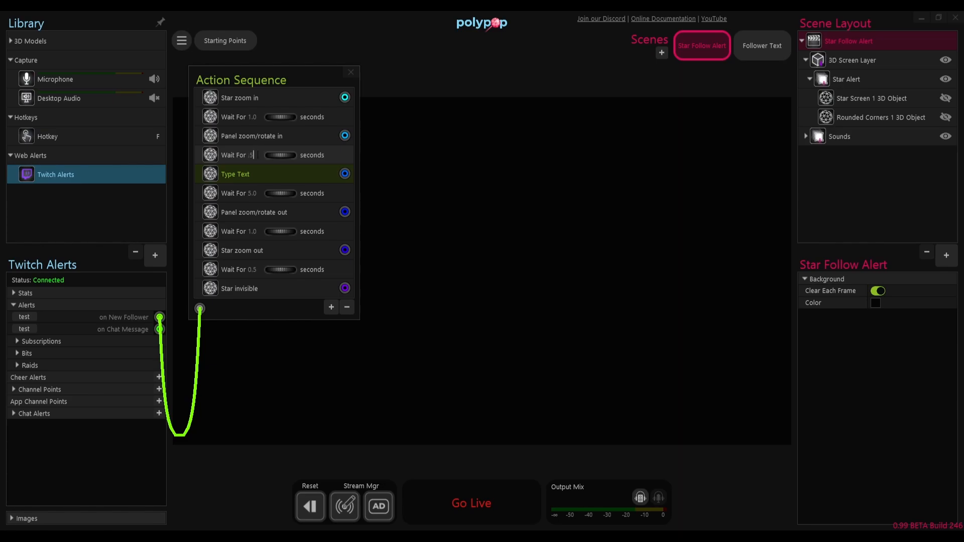
{"action": "left_click", "coordinate": [26, 316]}
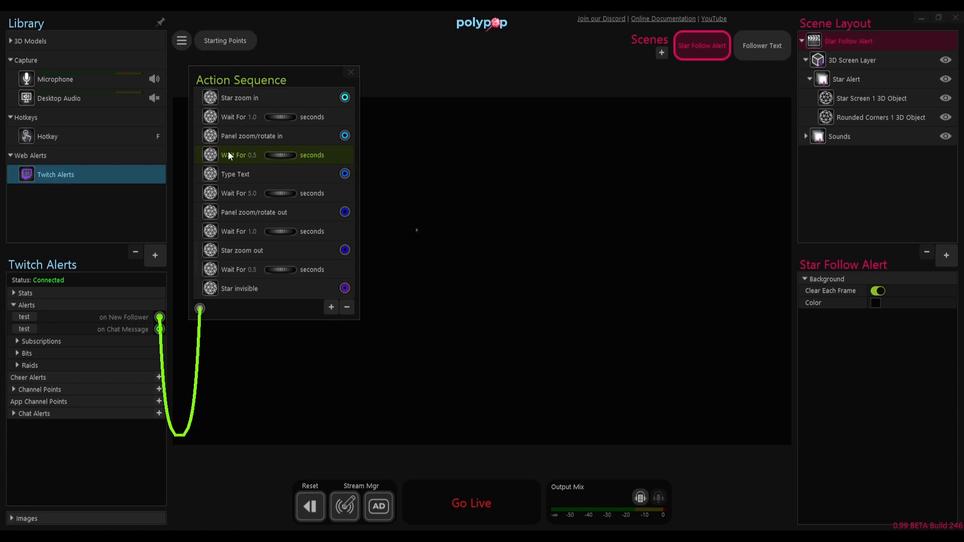
Step: Delete the wait between Panel zoom/rotate in and Type Text, and retest the on New Follower alert
{"action": "left_click", "coordinate": [348, 307]}
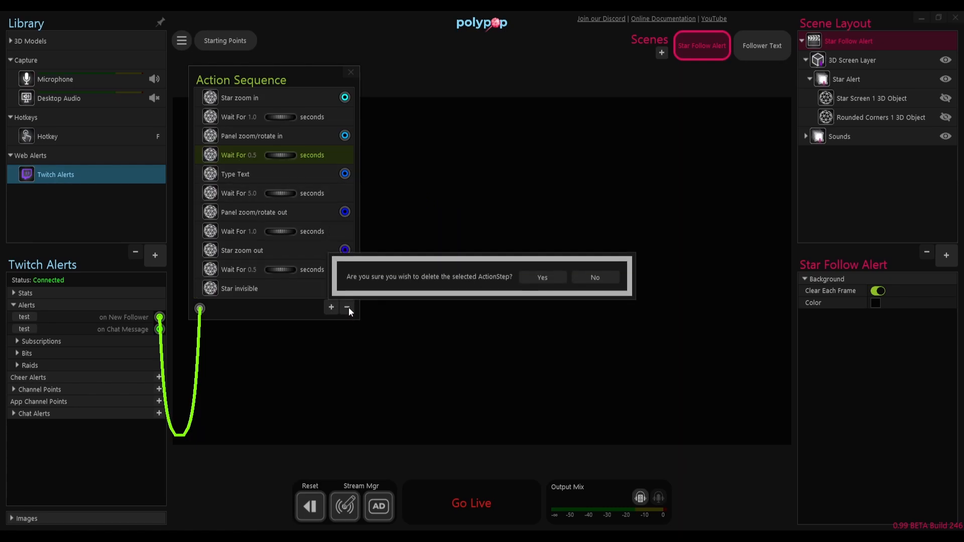
{"action": "left_click", "coordinate": [526, 276]}
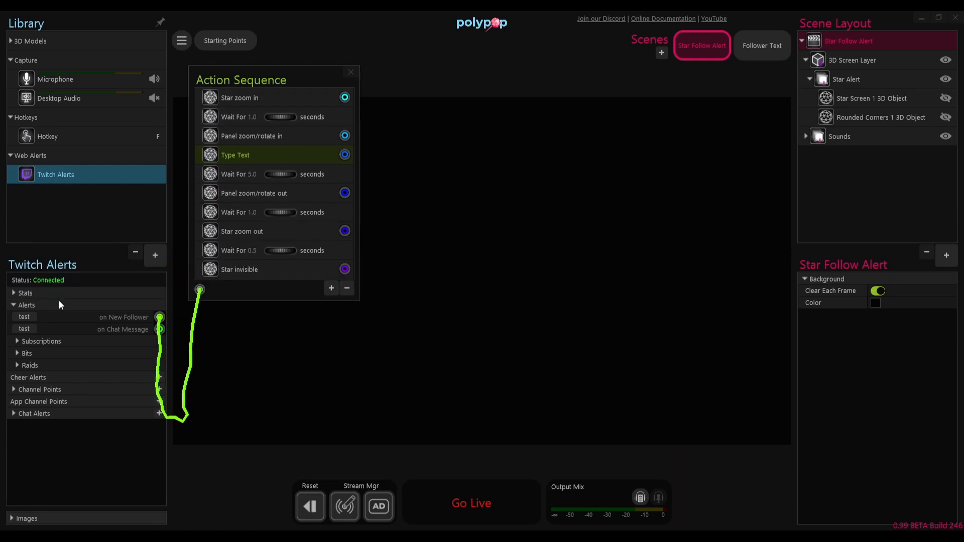
{"action": "left_click", "coordinate": [29, 317]}
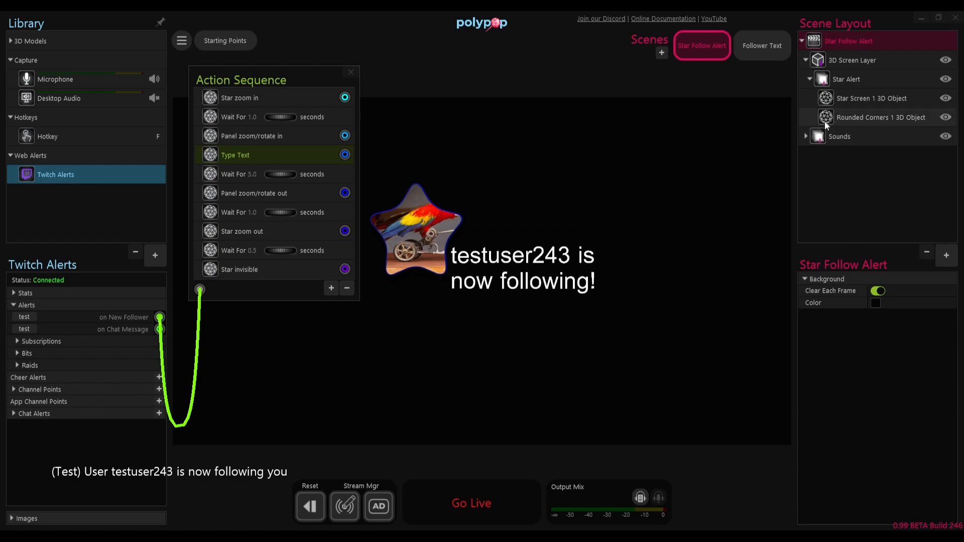
Step: Set the Star Follow Alert scene's background to a mid grey, about RGB 103, 103, 103, and test the on New Follower alert
{"action": "left_click", "coordinate": [875, 303]}
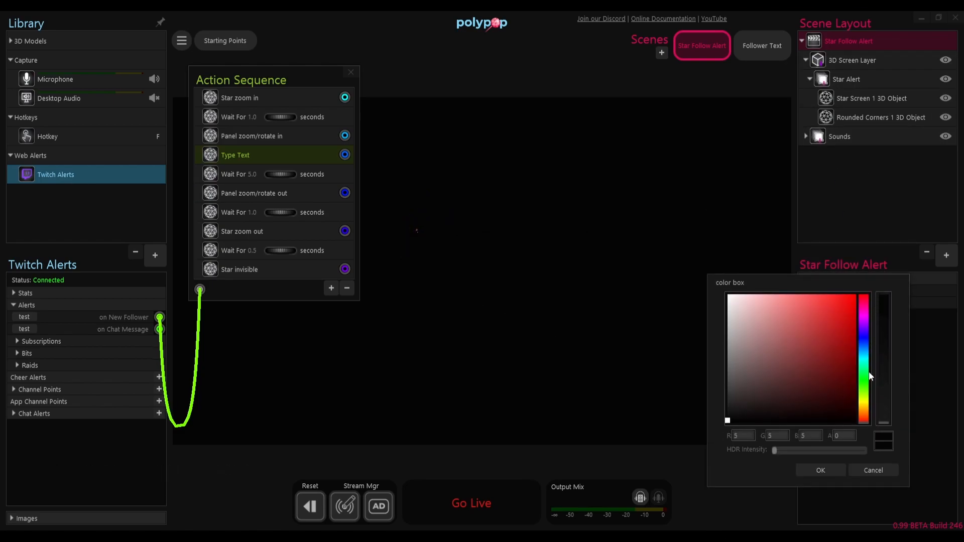
{"action": "left_click_drag", "start_coordinate": [740, 411], "coordinate": [719, 388]}
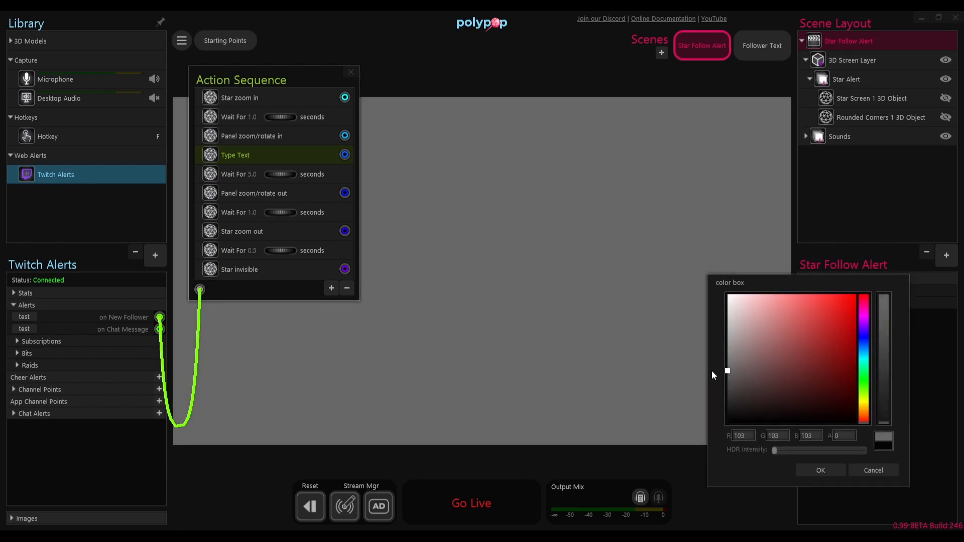
{"action": "left_click", "coordinate": [819, 470]}
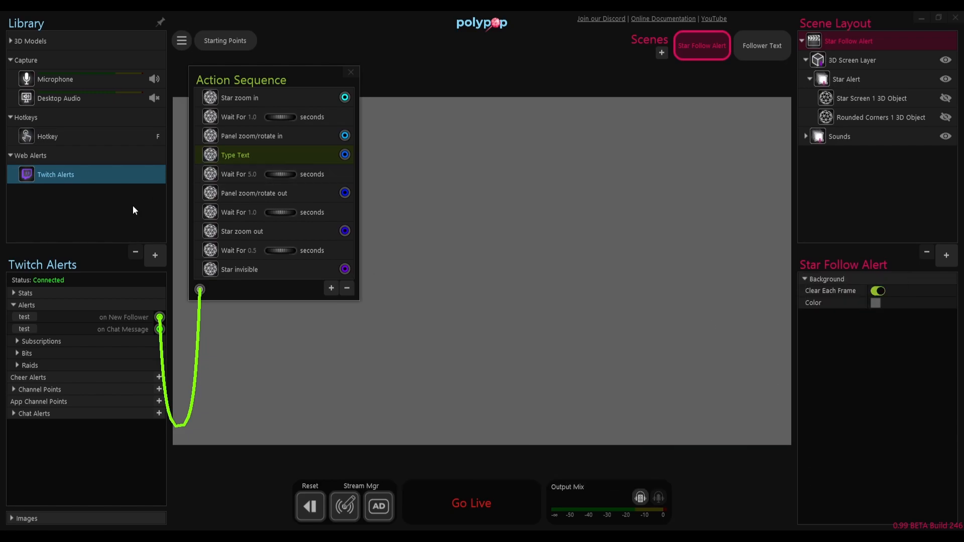
{"action": "left_click", "coordinate": [24, 321]}
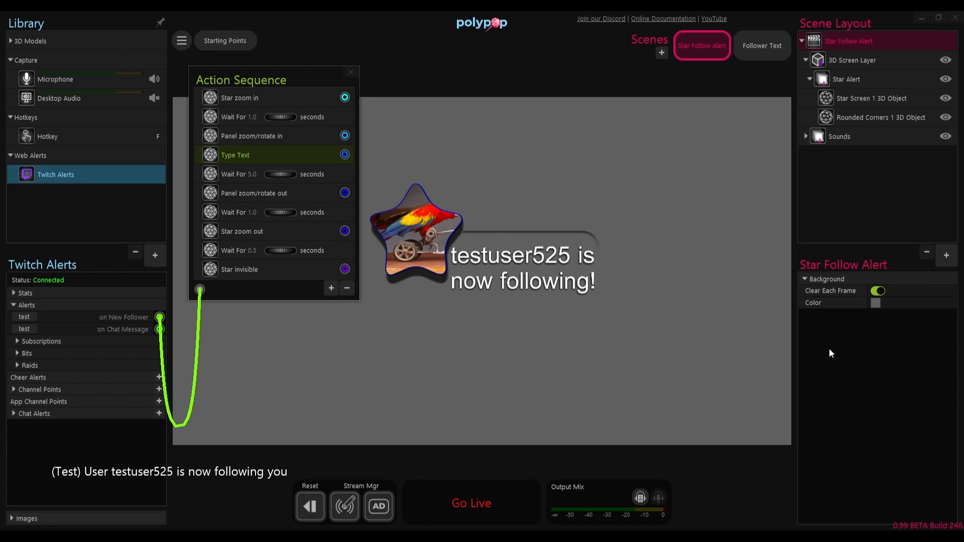
Step: Give the Follower Text scene an opaque muted purple background with alpha 255, and test the on New Follower alert in the Star Follow Alert scene
{"action": "left_click", "coordinate": [767, 52]}
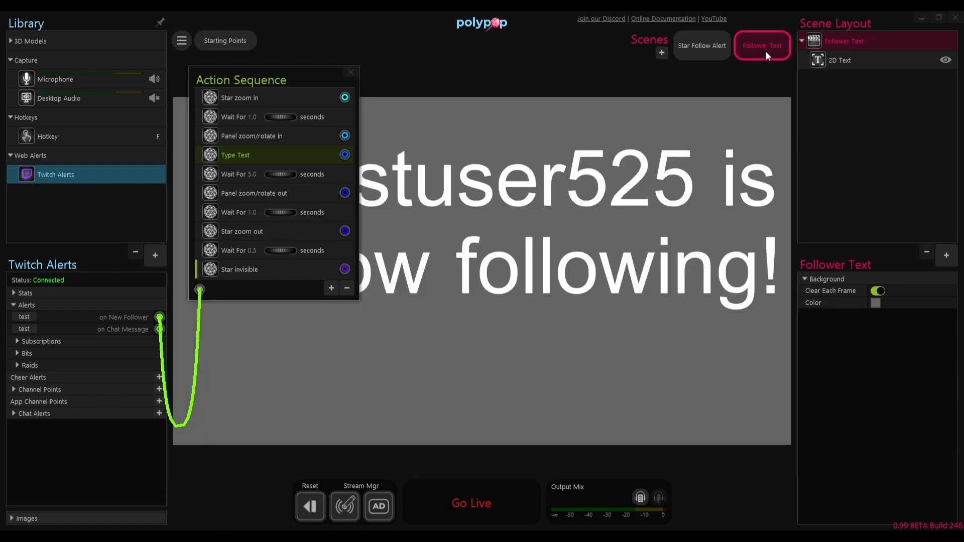
{"action": "left_click", "coordinate": [876, 303]}
{"action": "left_click_drag", "start_coordinate": [886, 418], "coordinate": [888, 292]}
{"action": "left_click_drag", "start_coordinate": [863, 328], "coordinate": [863, 320]}
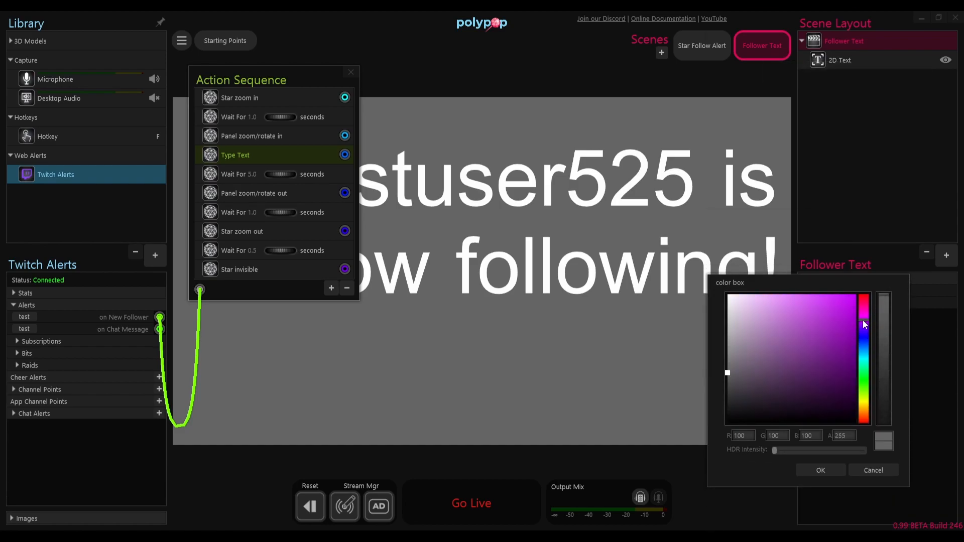
{"action": "left_click_drag", "start_coordinate": [758, 372], "coordinate": [766, 359]}
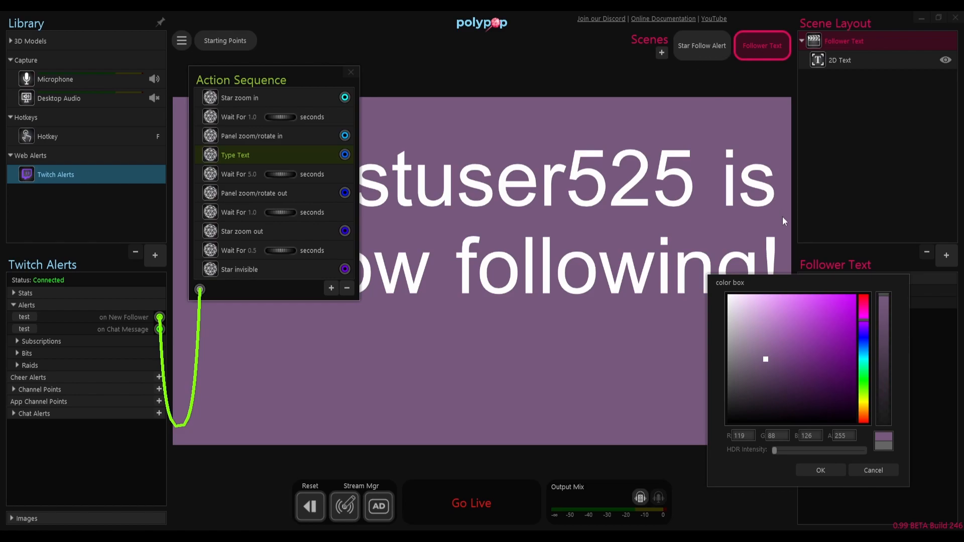
{"action": "left_click", "coordinate": [824, 471]}
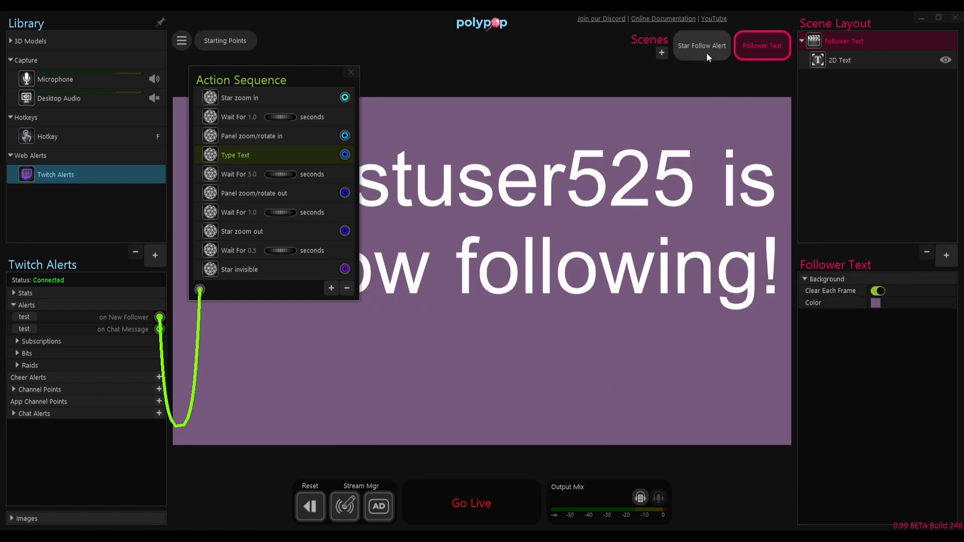
{"action": "left_click", "coordinate": [705, 49]}
{"action": "left_click", "coordinate": [25, 317]}
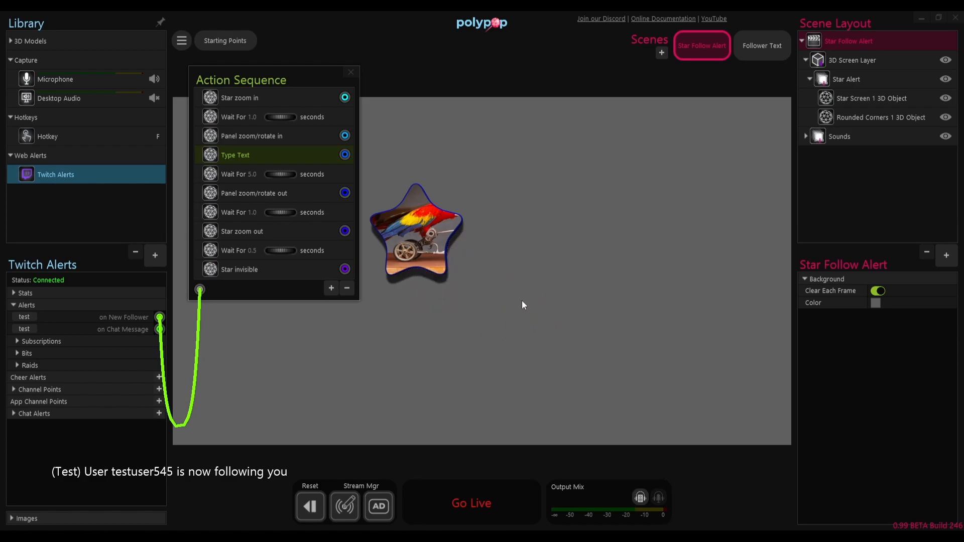
Step: Narrow the 2D Text box slightly from its right edge in the Follower Text scene, and retest the alert in the Star Follow Alert scene
{"action": "left_click", "coordinate": [761, 47]}
{"action": "left_click", "coordinate": [732, 188]}
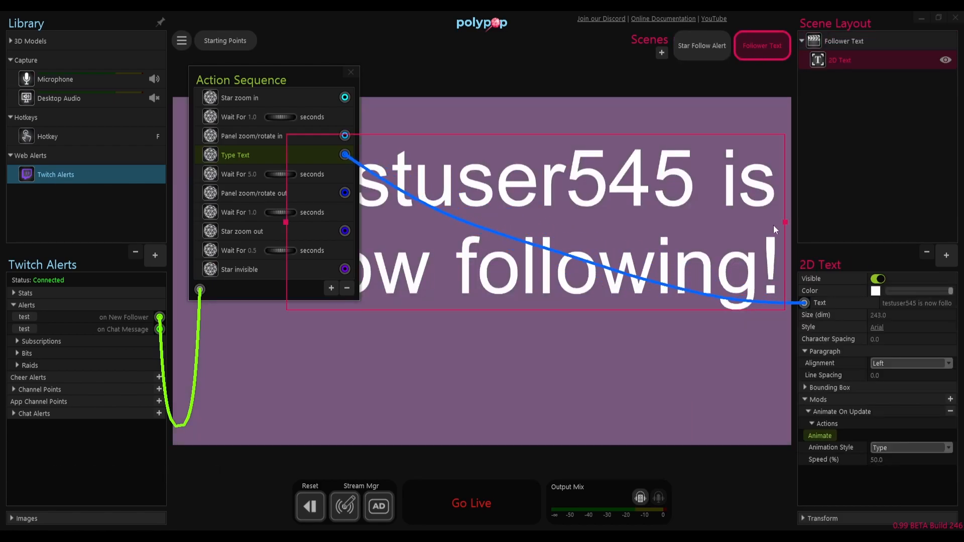
{"action": "left_click_drag", "start_coordinate": [788, 220], "coordinate": [760, 218]}
{"action": "left_click", "coordinate": [702, 45]}
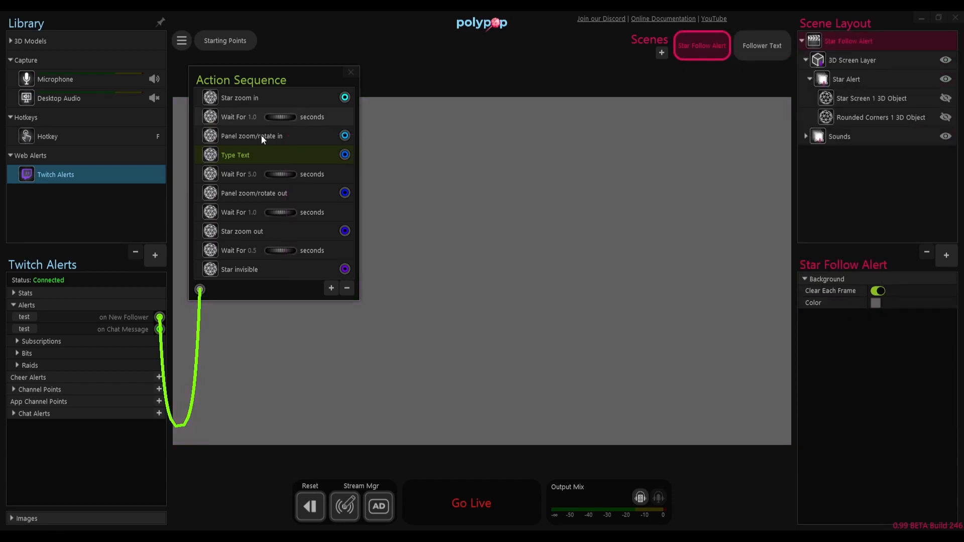
{"action": "left_click", "coordinate": [22, 318]}
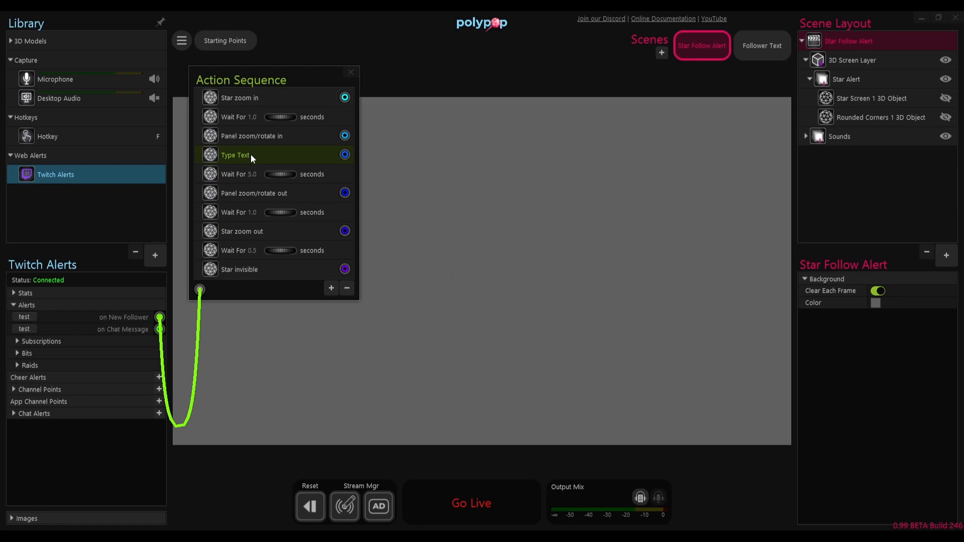
Step: Set the wait after Type Text to 30 seconds and test the on New Follower alert
{"action": "left_click", "coordinate": [252, 174]}
{"action": "type", "text": "30.0"}
{"action": "left_click", "coordinate": [25, 318]}
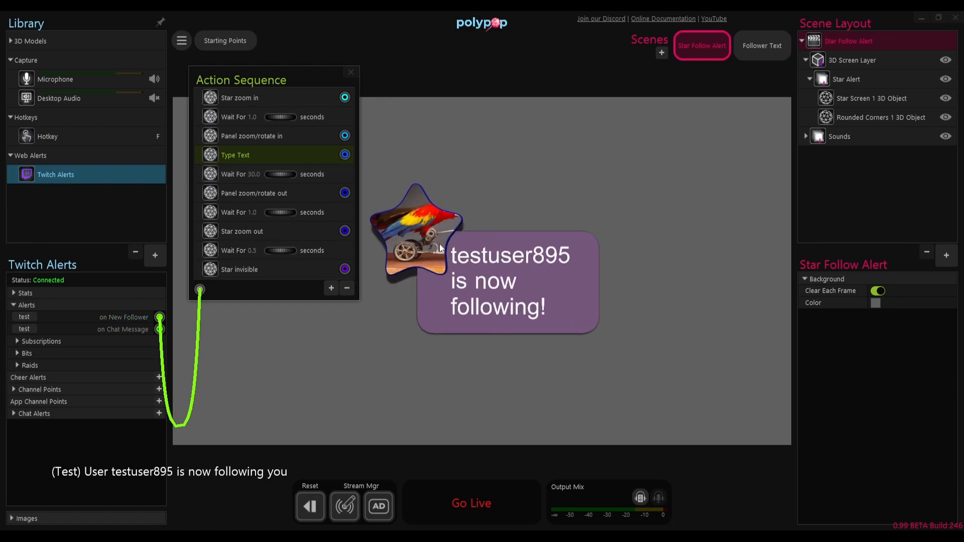
Step: Try a Y rotation on the Star Alert group, reset it to 0, and move the group to about x 4.19, y 1.36
{"action": "left_click", "coordinate": [846, 76]}
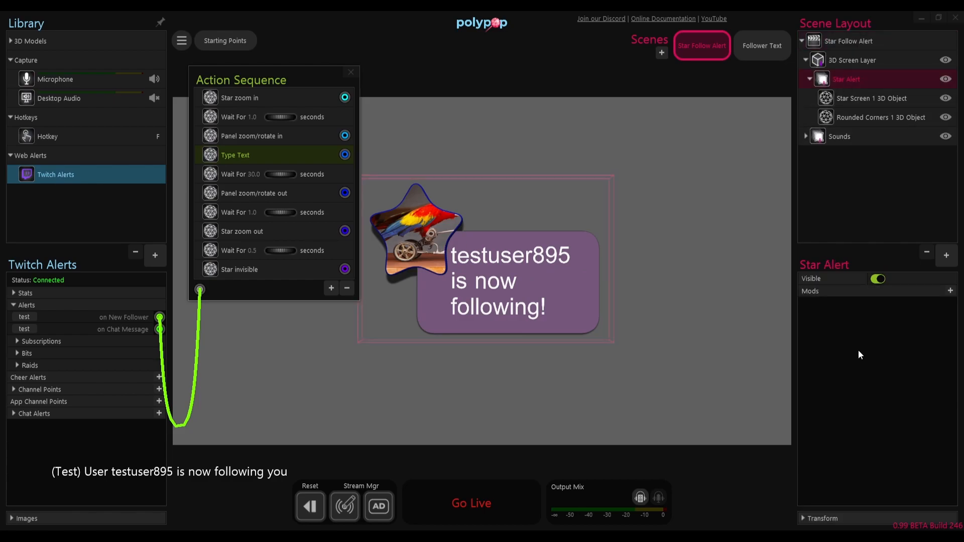
{"action": "left_click", "coordinate": [805, 516]}
{"action": "left_click_drag", "start_coordinate": [918, 482], "coordinate": [946, 492]}
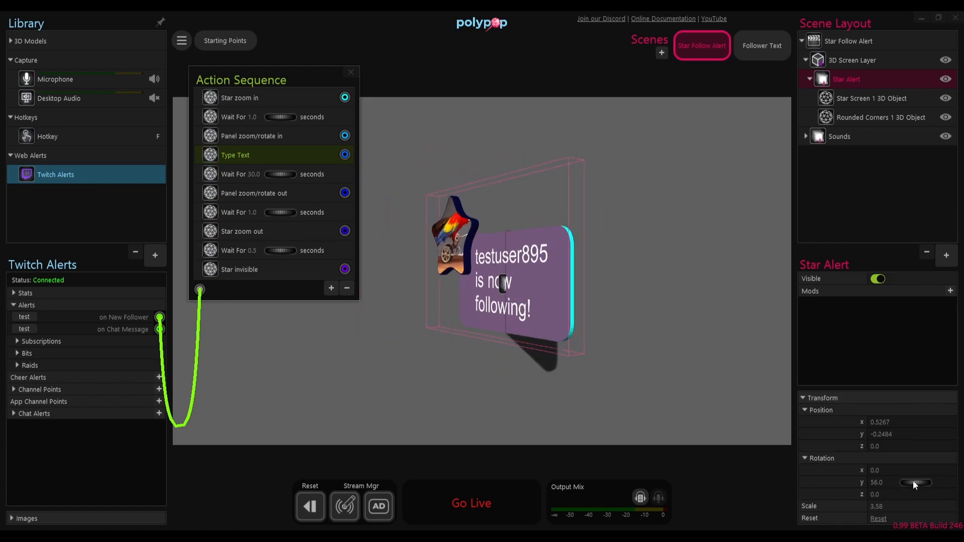
{"action": "double_click", "coordinate": [913, 482]}
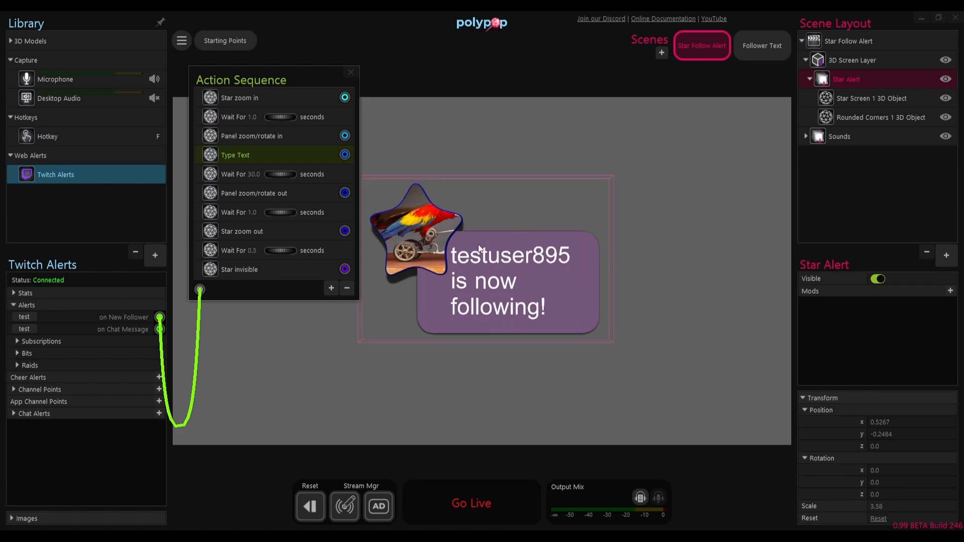
{"action": "left_click_drag", "start_coordinate": [496, 270], "coordinate": [683, 189]}
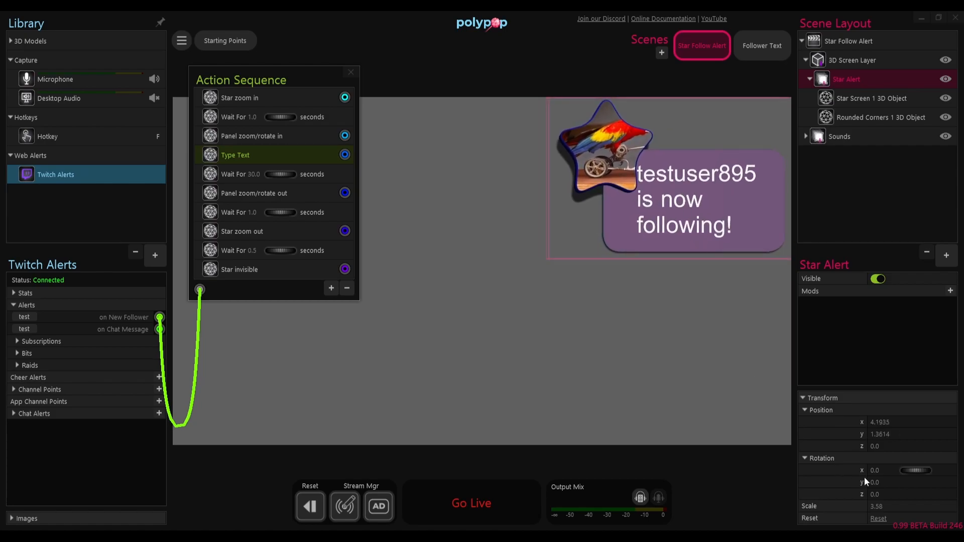
Step: Set the Star Alert group's Y rotation to 61, scale to 2.76 and Z position to -0.18, and retest the alert
{"action": "left_click_drag", "start_coordinate": [914, 481], "coordinate": [876, 505]}
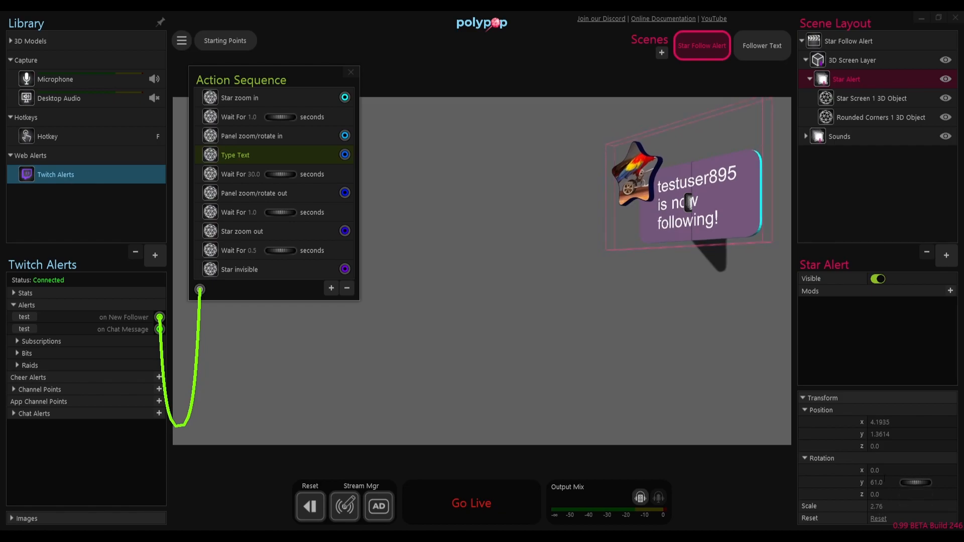
{"action": "left_click_drag", "start_coordinate": [905, 445], "coordinate": [908, 446]}
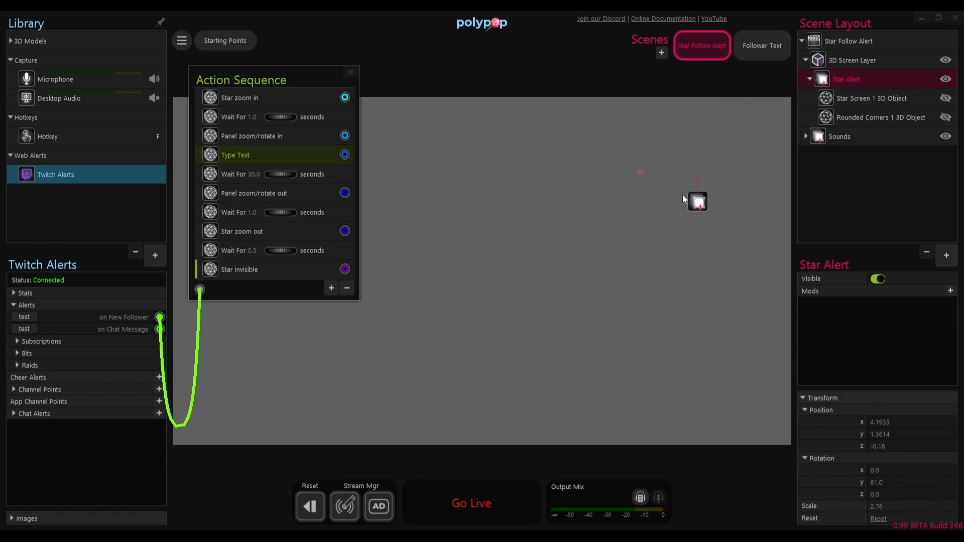
{"action": "left_click", "coordinate": [34, 316]}
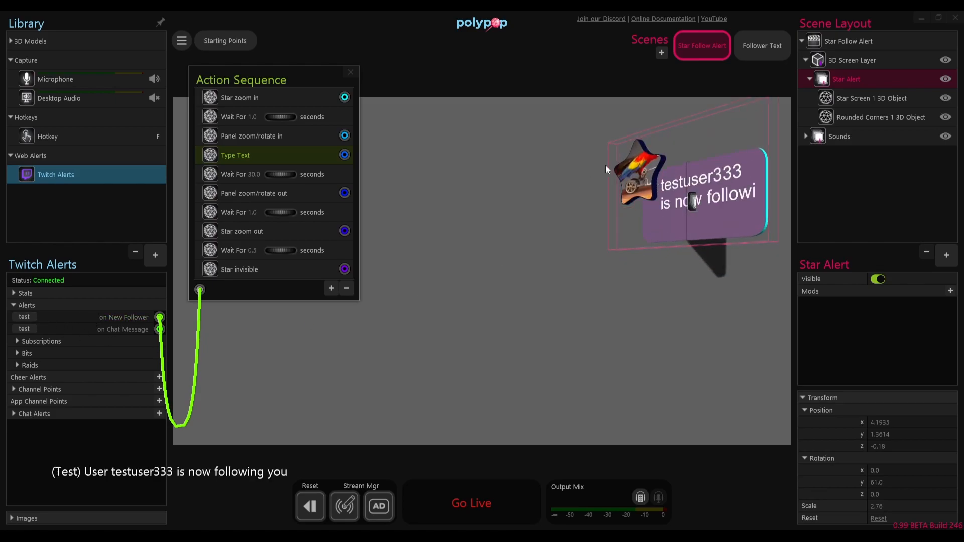
Step: Reposition the Star Alert group to about x 2.91, y 1.30, z -2.38, and rotate it to x 16, y 18
{"action": "mouse_move", "coordinate": [915, 476]}
{"action": "left_click_drag", "start_coordinate": [913, 472], "coordinate": [900, 448]}
{"action": "left_click_drag", "start_coordinate": [734, 207], "coordinate": [649, 209]}
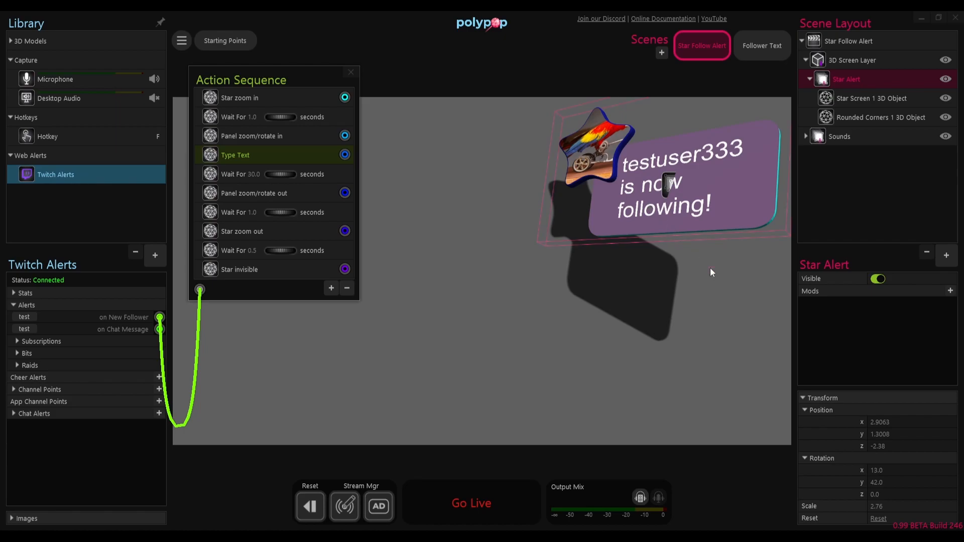
{"action": "mouse_move", "coordinate": [907, 478]}
{"action": "left_mouse_down"}
{"action": "mouse_move", "coordinate": [898, 483]}
{"action": "mouse_move", "coordinate": [918, 470]}
{"action": "left_mouse_up"}
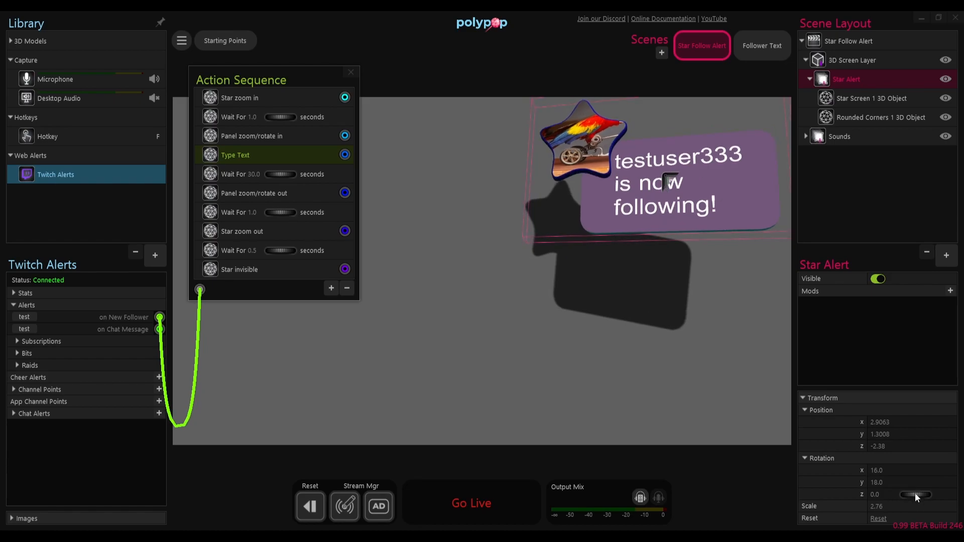
Step: Try a scale of 1 on the Star Alert group, set it to 2, and test the on New Follower alert
{"action": "left_click", "coordinate": [894, 506]}
{"action": "type", "text": "1"}
{"action": "key", "text": "Return"}
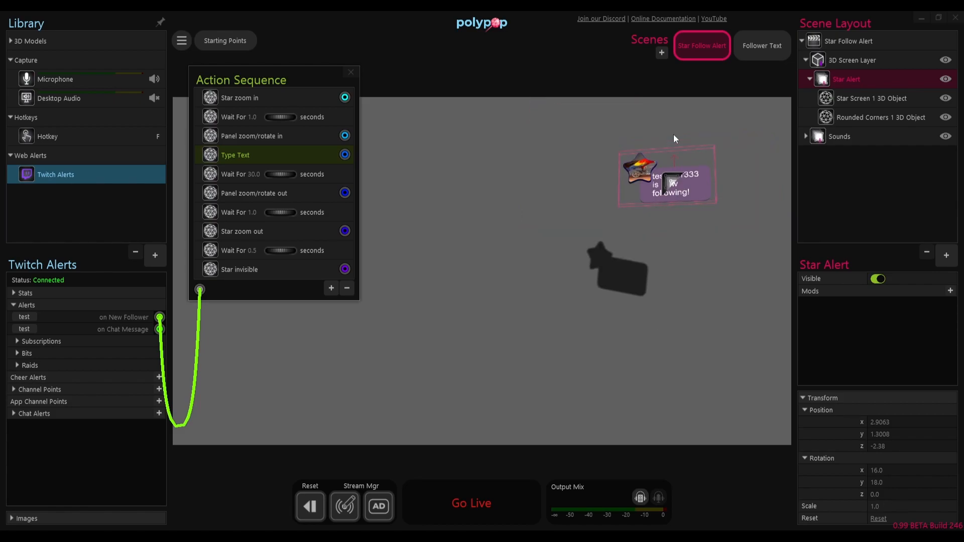
{"action": "left_click", "coordinate": [884, 508]}
{"action": "type", "text": "2"}
{"action": "key", "text": "Return"}
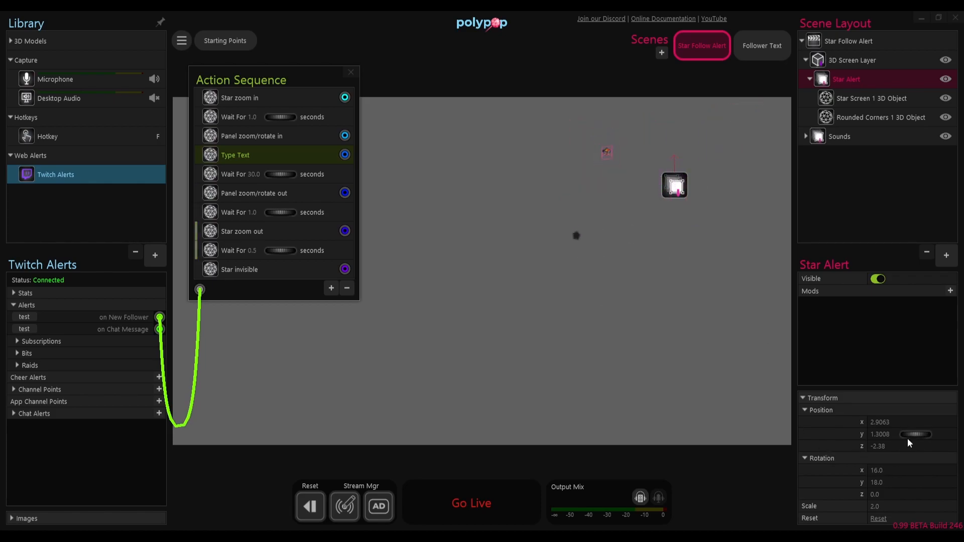
{"action": "left_click", "coordinate": [23, 316]}
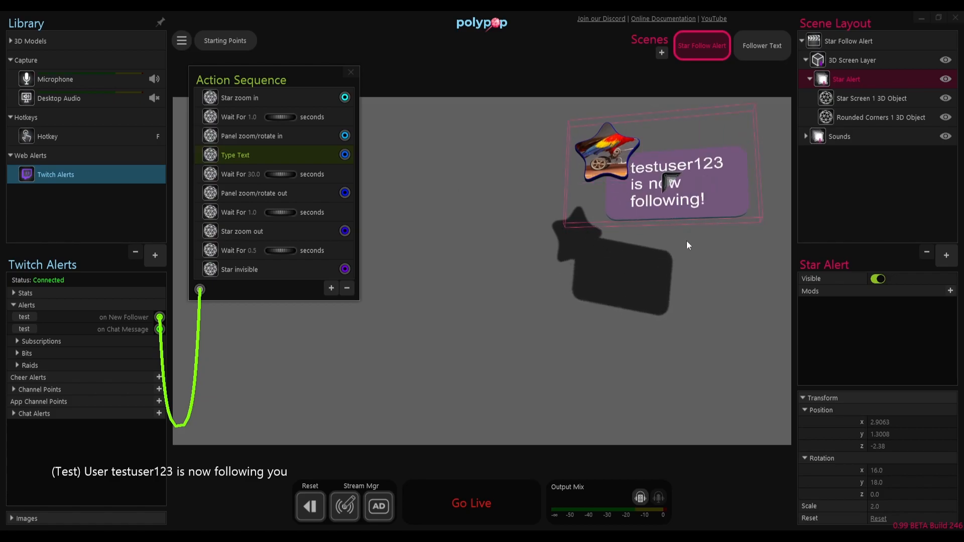
Step: Set the Star Alert group's rotation to y 40 and z -8, and its Z position to -2.48
{"action": "mouse_move", "coordinate": [899, 503]}
{"action": "mouse_move", "coordinate": [914, 495]}
{"action": "left_mouse_down"}
{"action": "mouse_move", "coordinate": [912, 482]}
{"action": "mouse_move", "coordinate": [926, 480]}
{"action": "left_mouse_up"}
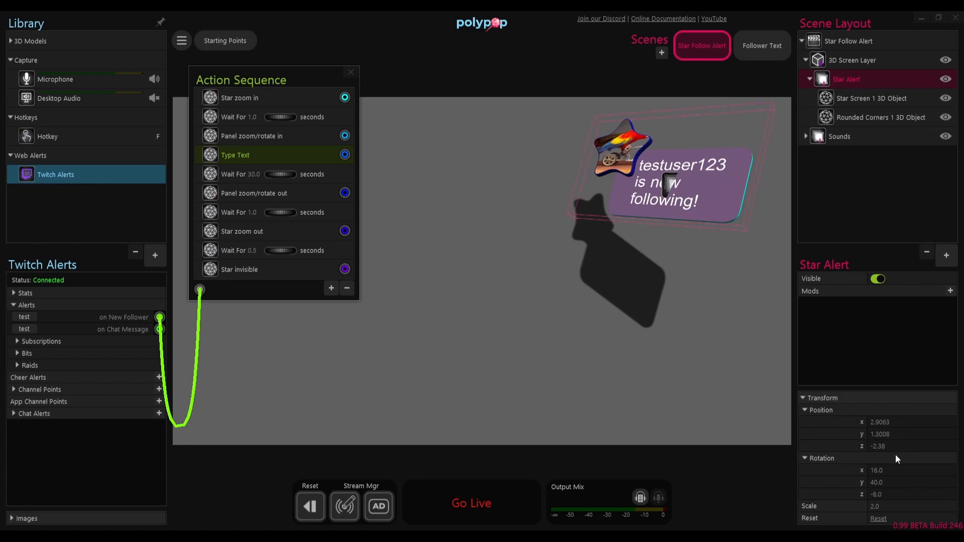
{"action": "left_click_drag", "start_coordinate": [912, 447], "coordinate": [912, 447]}
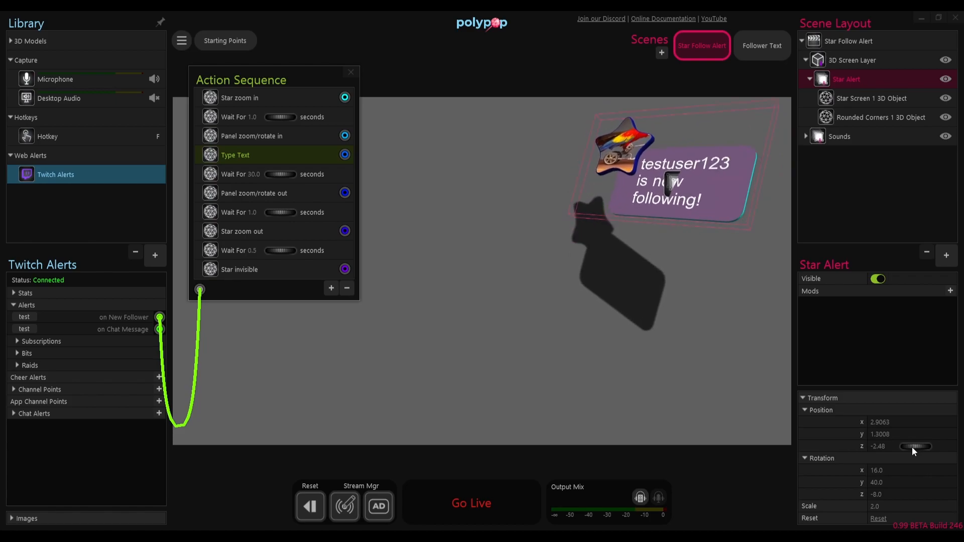
Step: Set the 3D Screen Layer's light distance to 0% and its angle to 165, and retest the on New Follower alert
{"action": "left_click", "coordinate": [842, 60]}
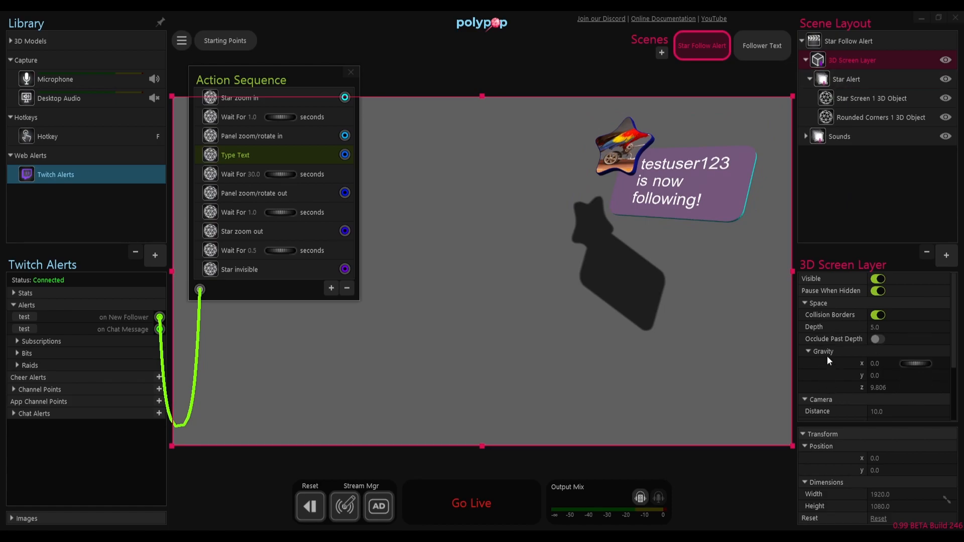
{"action": "left_click", "coordinate": [806, 304]}
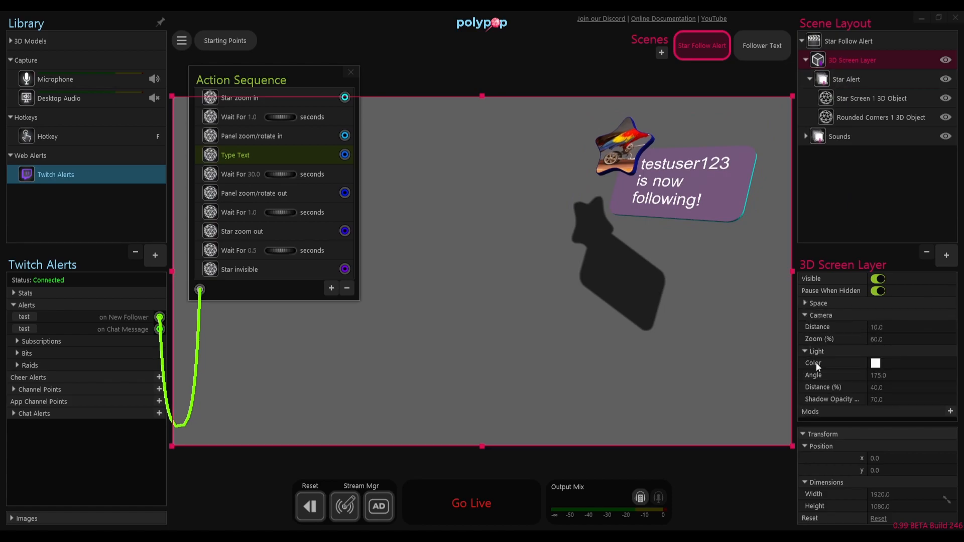
{"action": "left_click_drag", "start_coordinate": [918, 387], "coordinate": [898, 390]}
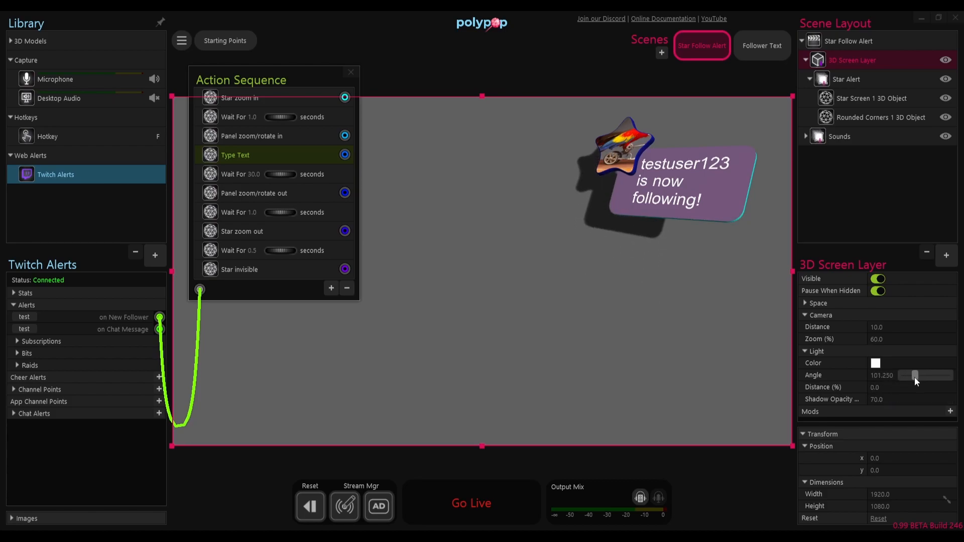
{"action": "left_click_drag", "start_coordinate": [907, 381], "coordinate": [924, 379]}
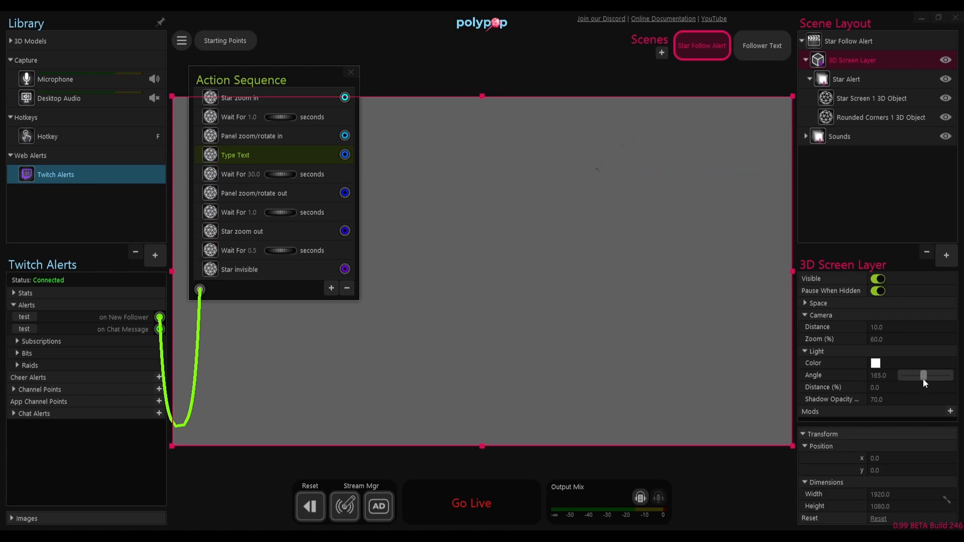
{"action": "left_click", "coordinate": [21, 315]}
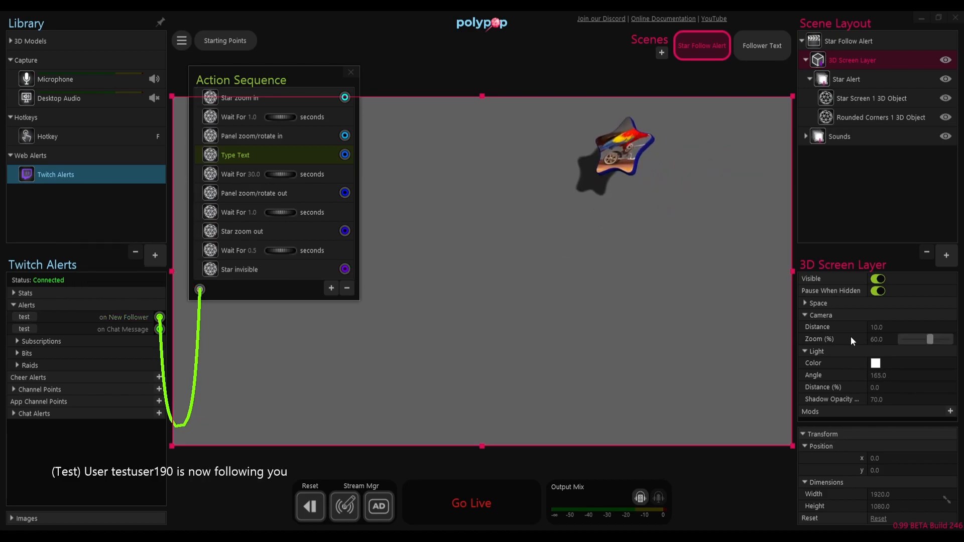
Step: Set the 3D Screen Layer's light angle to 175 with a distance of 0%, and collapse its Camera settings
{"action": "mouse_move", "coordinate": [927, 338]}
{"action": "left_mouse_down"}
{"action": "mouse_move", "coordinate": [918, 338]}
{"action": "mouse_move", "coordinate": [927, 339]}
{"action": "left_mouse_up"}
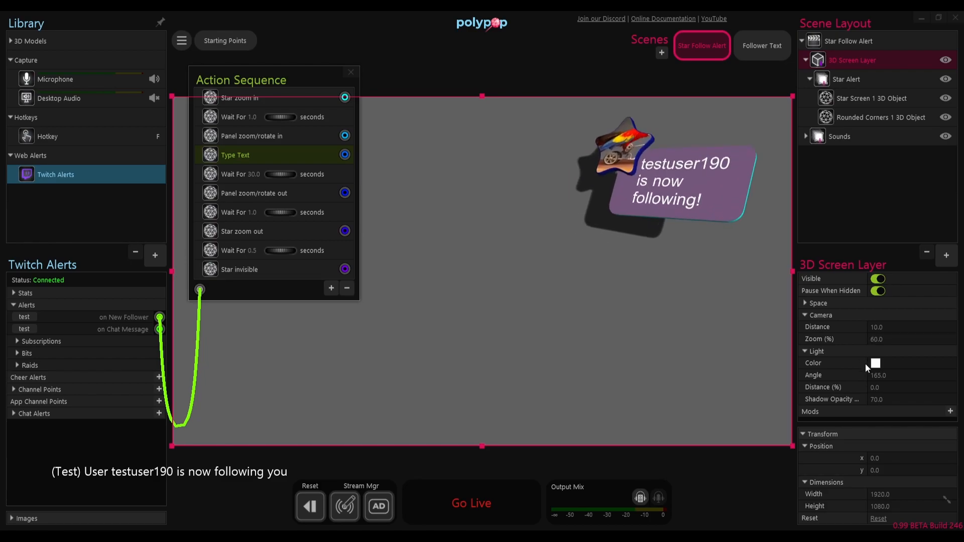
{"action": "mouse_move", "coordinate": [924, 374]}
{"action": "left_click_drag", "start_coordinate": [918, 374], "coordinate": [915, 396]}
{"action": "mouse_move", "coordinate": [925, 401]}
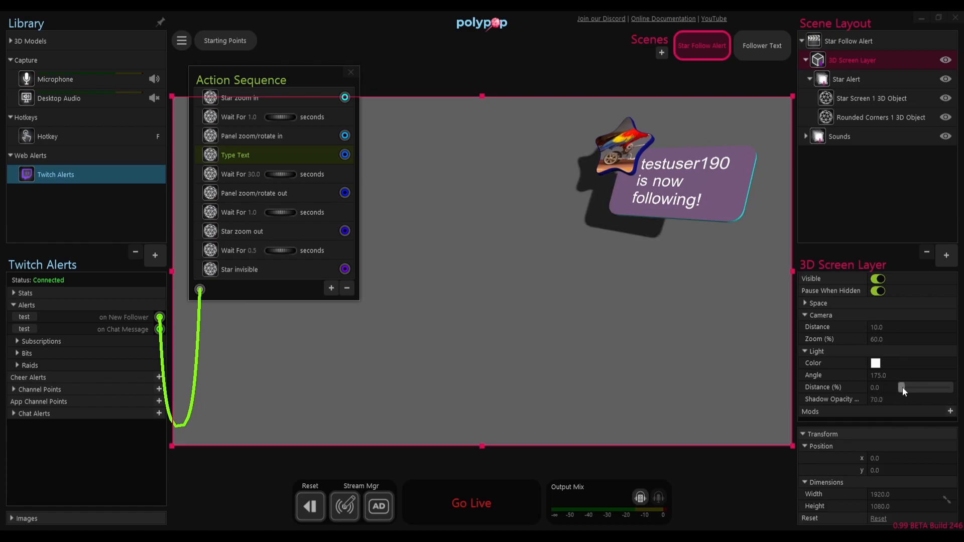
{"action": "mouse_move", "coordinate": [903, 390]}
{"action": "left_mouse_down"}
{"action": "mouse_move", "coordinate": [930, 387]}
{"action": "mouse_move", "coordinate": [902, 387]}
{"action": "left_mouse_up"}
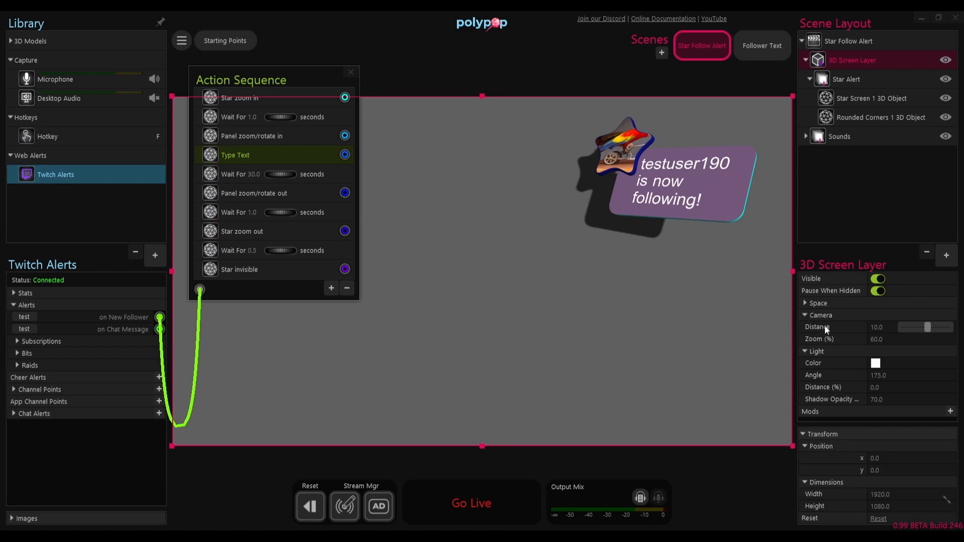
{"action": "left_click", "coordinate": [807, 316]}
Step: Rotate the Star Alert group to x 8, y 22, and turn off Casts Shadows for its Star Screen and Rounded Corners objects
{"action": "left_click", "coordinate": [849, 79]}
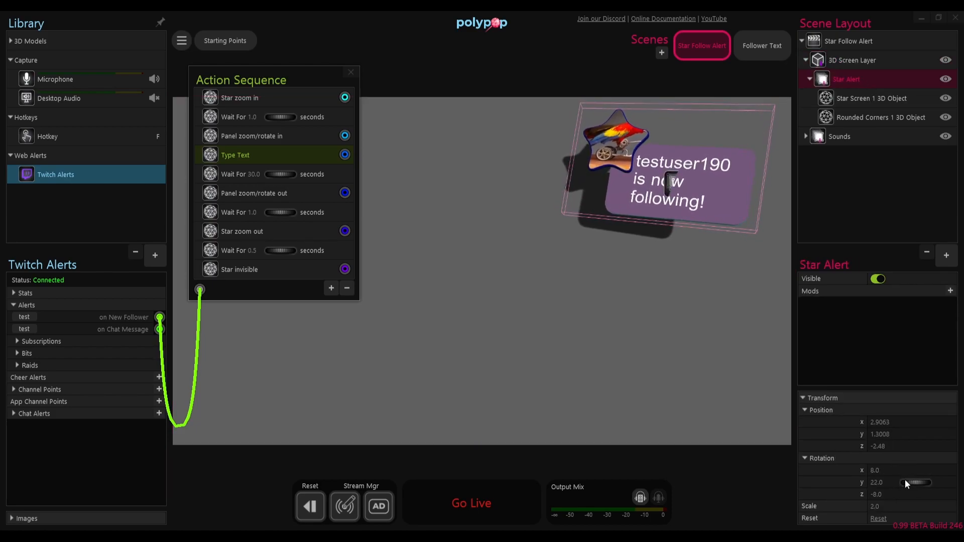
{"action": "left_click", "coordinate": [856, 98]}
{"action": "left_click", "coordinate": [864, 117]}
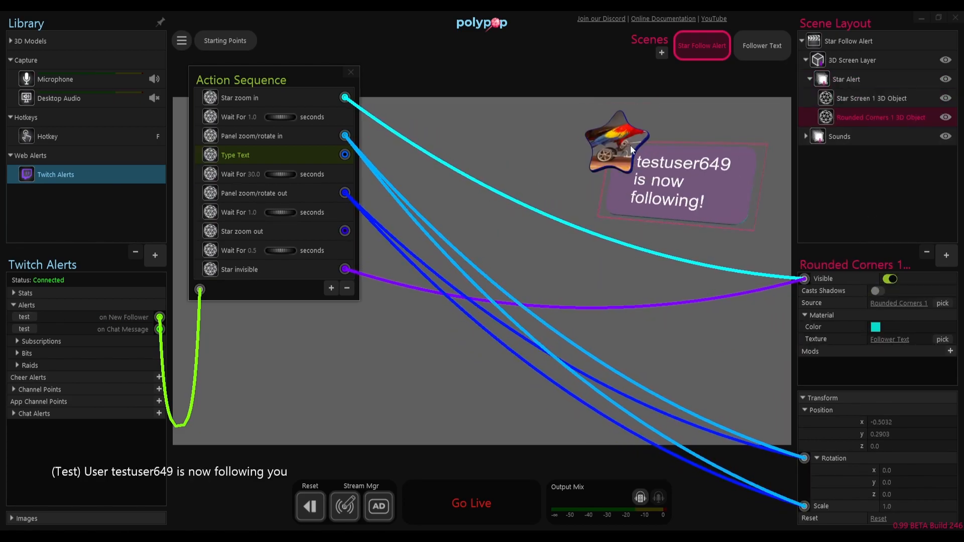
Step: Turn on Casts Shadows for the Star Screen object and set the 3D Screen Layer's light angle to 315 and distance to 12.5%
{"action": "left_click", "coordinate": [875, 95]}
{"action": "left_click", "coordinate": [879, 291]}
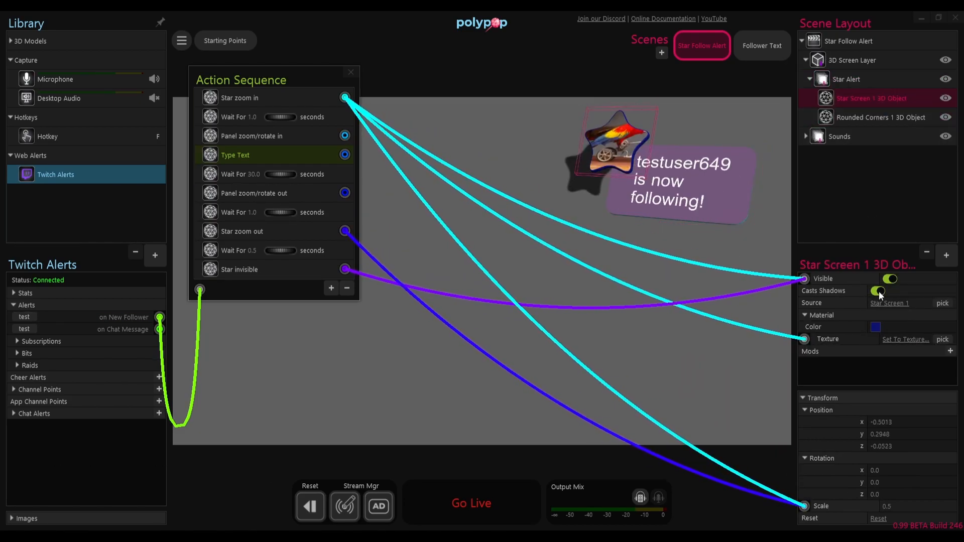
{"action": "left_click", "coordinate": [849, 61]}
{"action": "left_click_drag", "start_coordinate": [923, 351], "coordinate": [956, 351]}
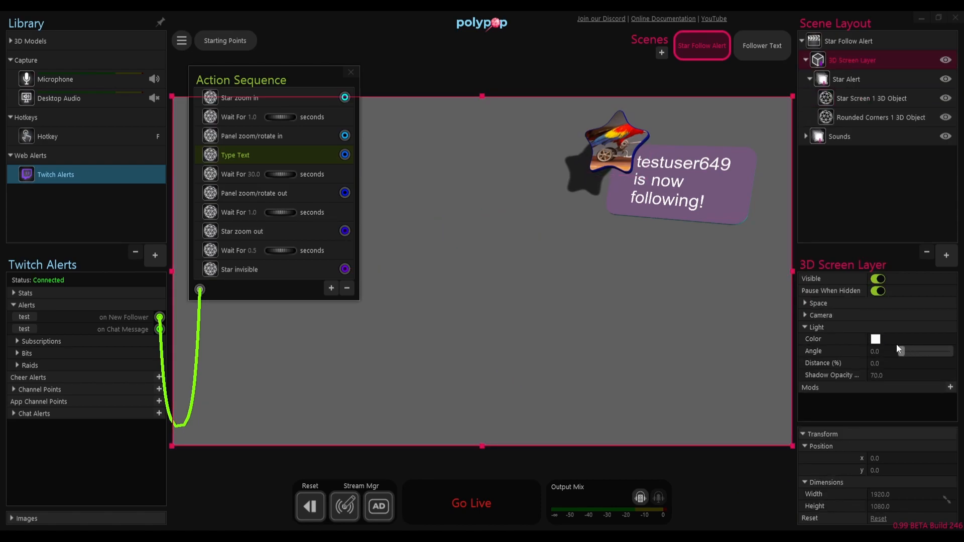
{"action": "left_click_drag", "start_coordinate": [901, 365], "coordinate": [943, 351]}
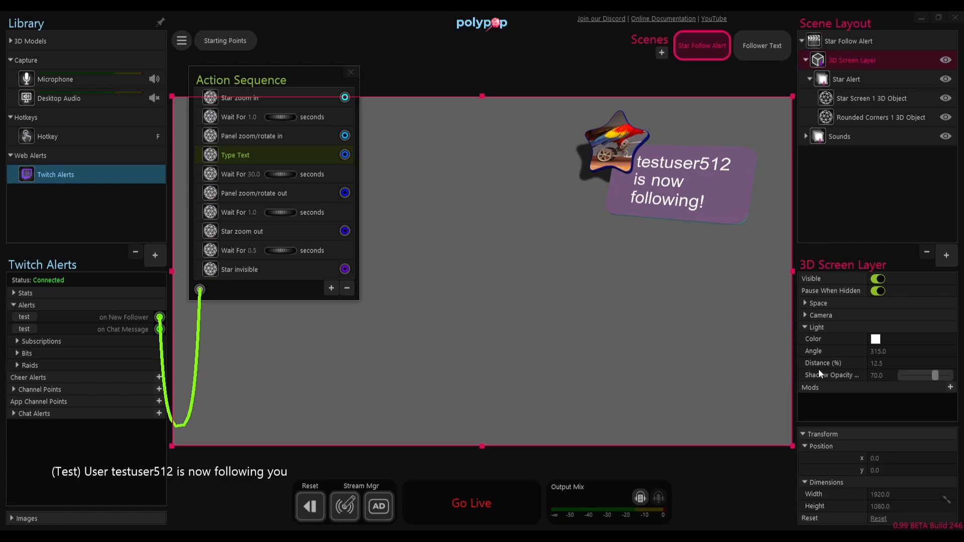
Step: Turn off Casts Shadows for the Star Screen object and close the Action Sequence window
{"action": "left_click", "coordinate": [857, 99]}
{"action": "left_click", "coordinate": [619, 192]}
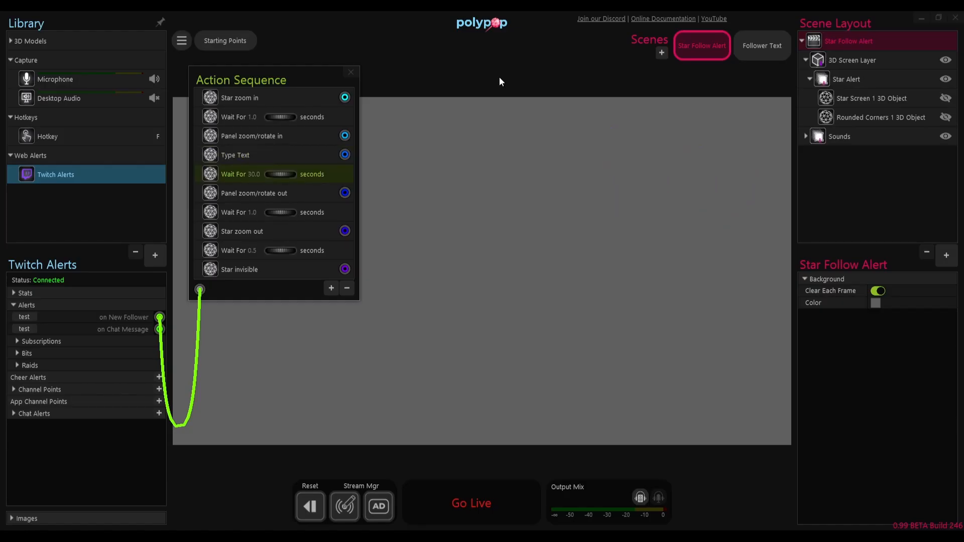
{"action": "left_click", "coordinate": [355, 72]}
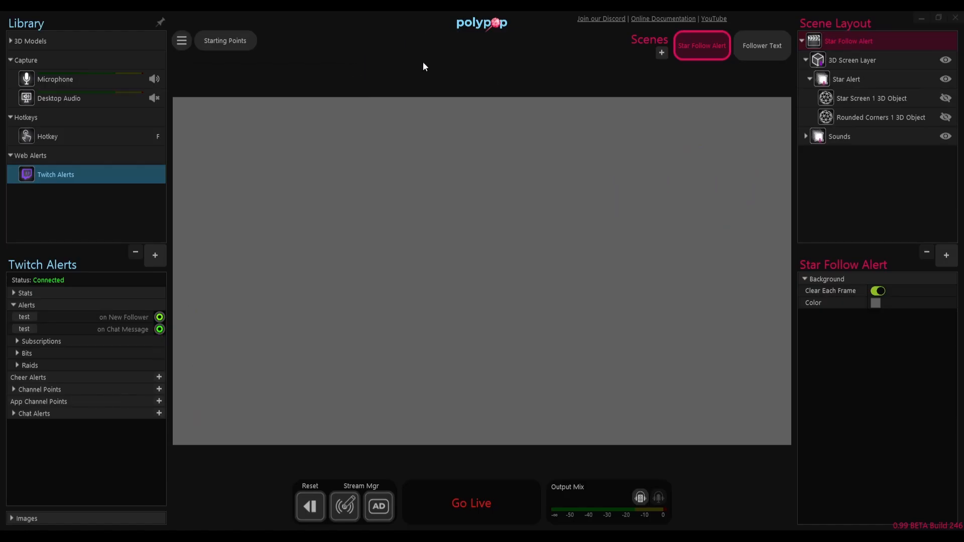
Step: Add the Particles 2 preset from the 3D category to the 3D Screen Layer
{"action": "left_click", "coordinate": [858, 99]}
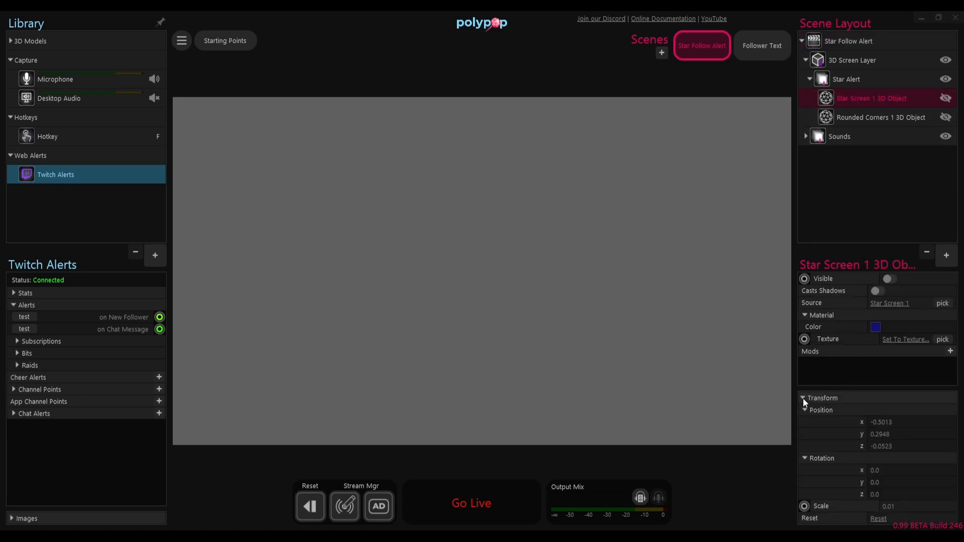
{"action": "left_click", "coordinate": [943, 258]}
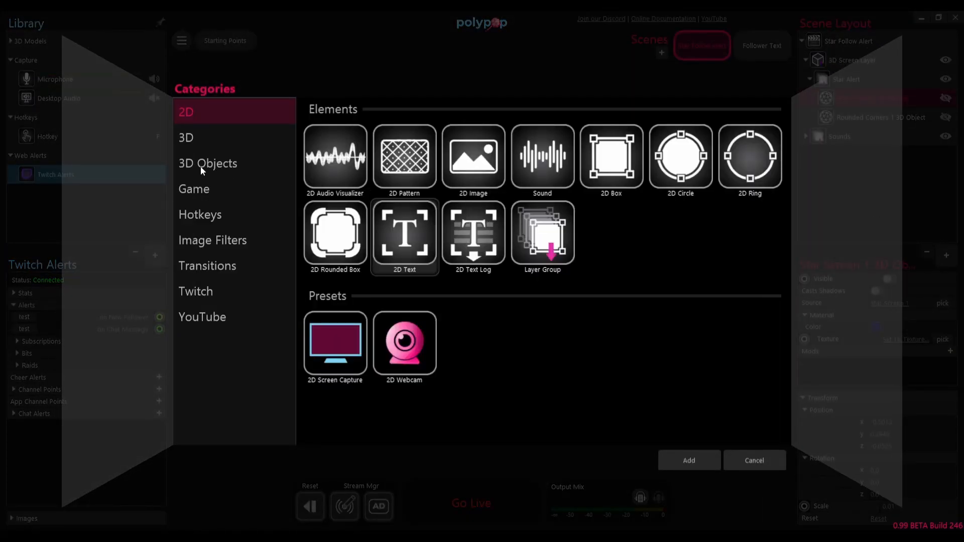
{"action": "left_click", "coordinate": [191, 140]}
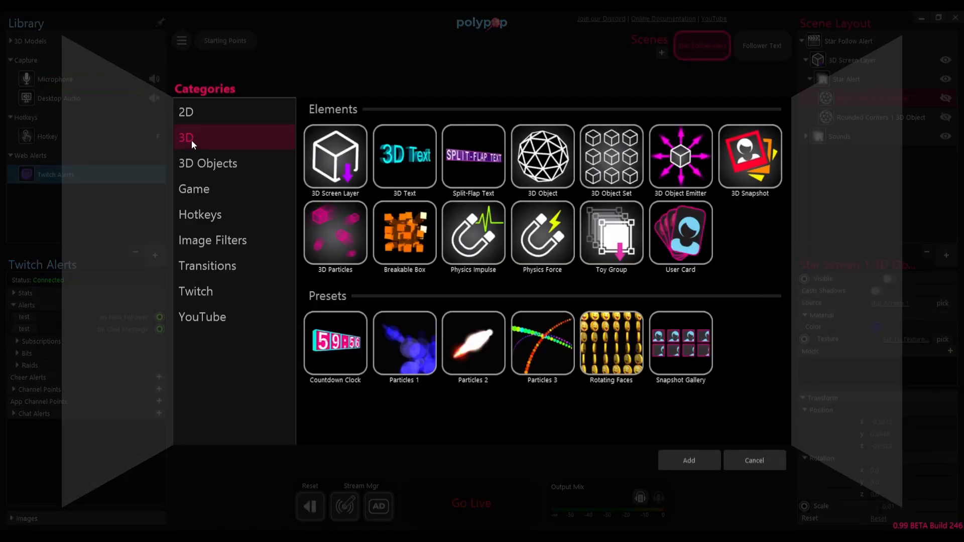
{"action": "left_click", "coordinate": [484, 348]}
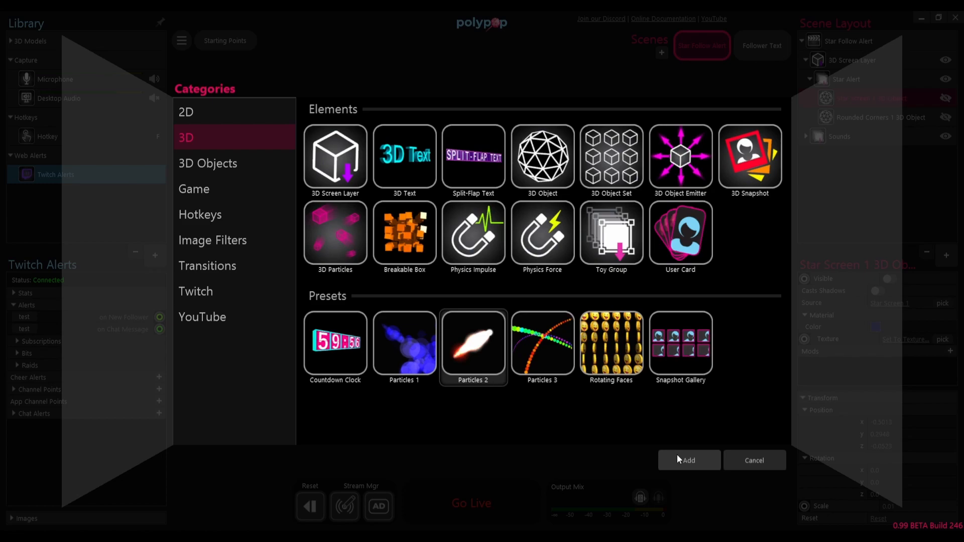
{"action": "left_click", "coordinate": [689, 460]}
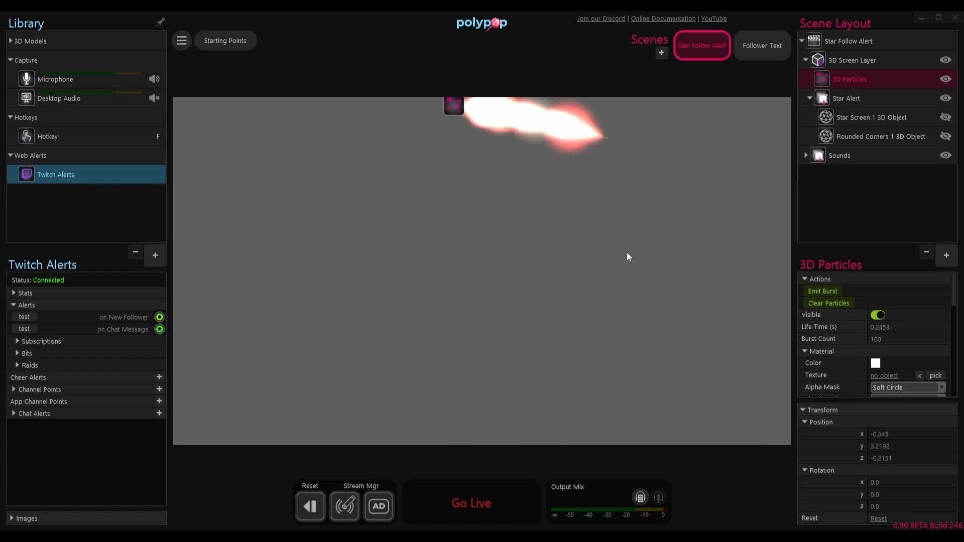
Step: Collapse the 3D Particles' Transform, Material, Dimensions, Physics and individual mod settings, and move the emitter across the scene
{"action": "left_click", "coordinate": [803, 410]}
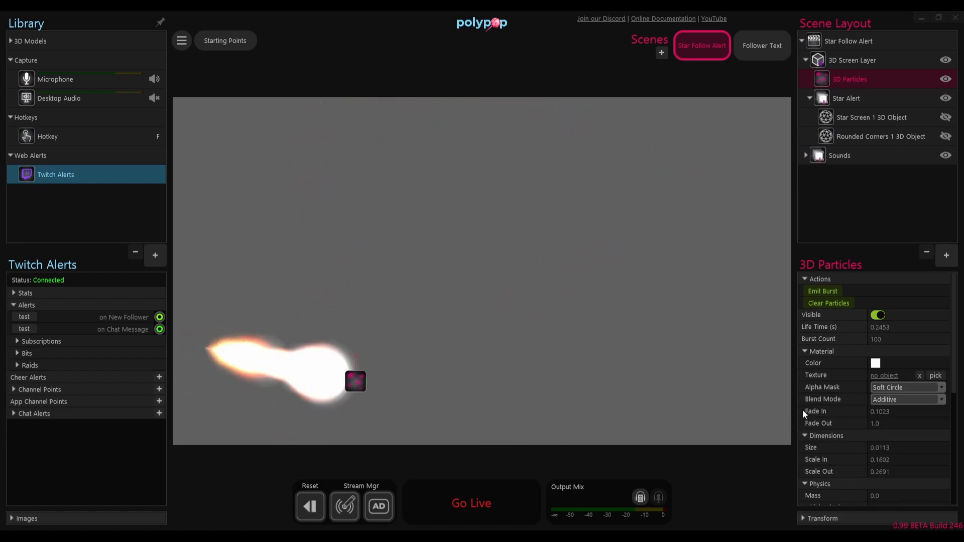
{"action": "left_click", "coordinate": [804, 351]}
{"action": "left_click", "coordinate": [804, 363]}
{"action": "left_click", "coordinate": [804, 375]}
{"action": "left_click", "coordinate": [807, 399]}
{"action": "left_click", "coordinate": [808, 412]}
{"action": "left_click", "coordinate": [808, 424]}
{"action": "left_click", "coordinate": [809, 435]}
{"action": "left_click", "coordinate": [950, 436]}
{"action": "left_click", "coordinate": [550, 276]}
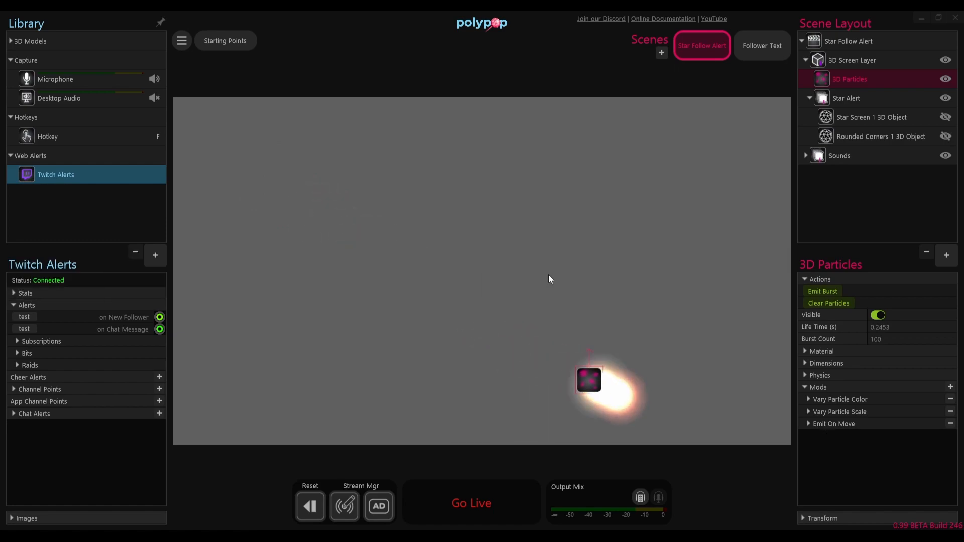
{"action": "left_click_drag", "start_coordinate": [584, 364], "coordinate": [659, 243]}
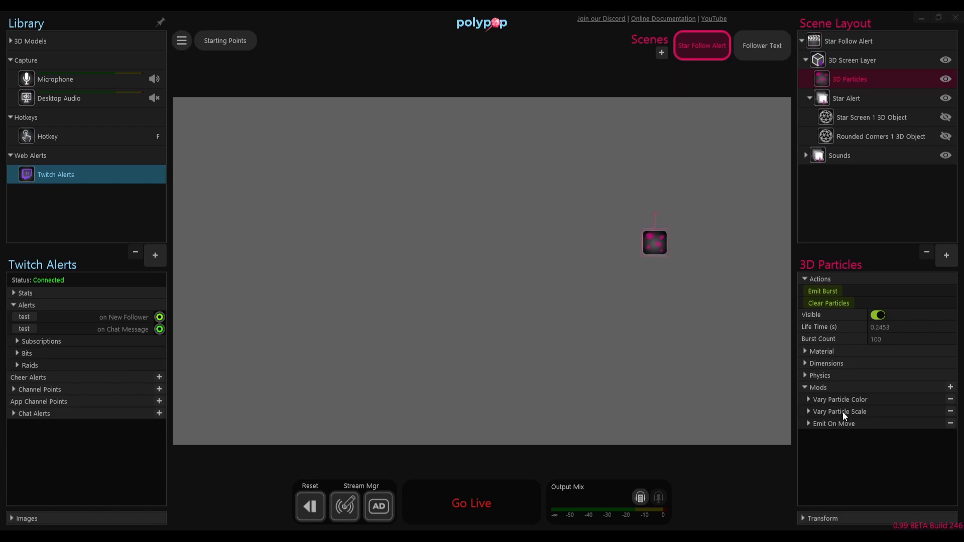
Step: Examine the settings of the particles' Vary Particle Scale, Vary Particle Color and Emit On Move mods
{"action": "left_click", "coordinate": [809, 413]}
{"action": "left_click", "coordinate": [808, 411]}
{"action": "left_click", "coordinate": [807, 399]}
{"action": "left_click", "coordinate": [808, 399]}
{"action": "left_click", "coordinate": [808, 423]}
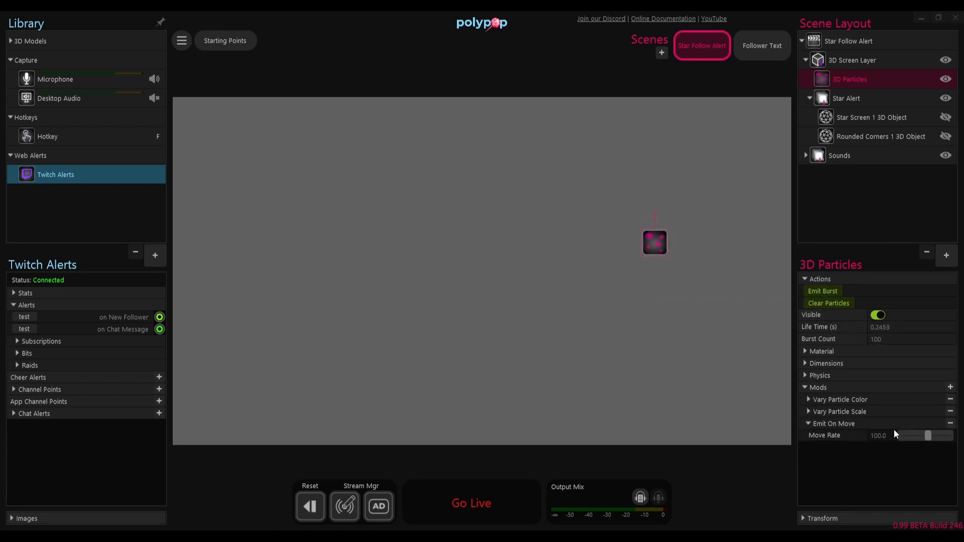
{"action": "left_click", "coordinate": [809, 424]}
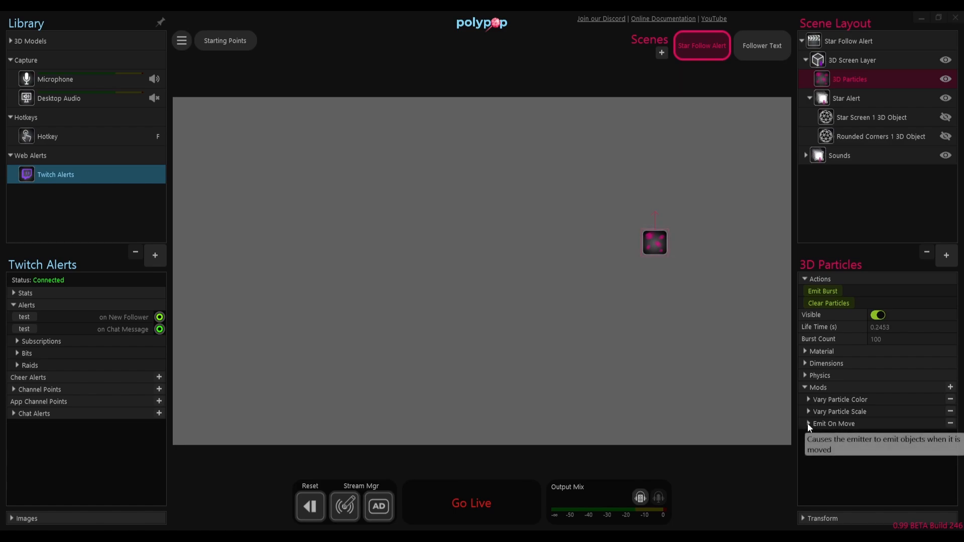
Step: Add an Emit From Surface mod to the 3D Particles object
{"action": "left_click", "coordinate": [950, 388]}
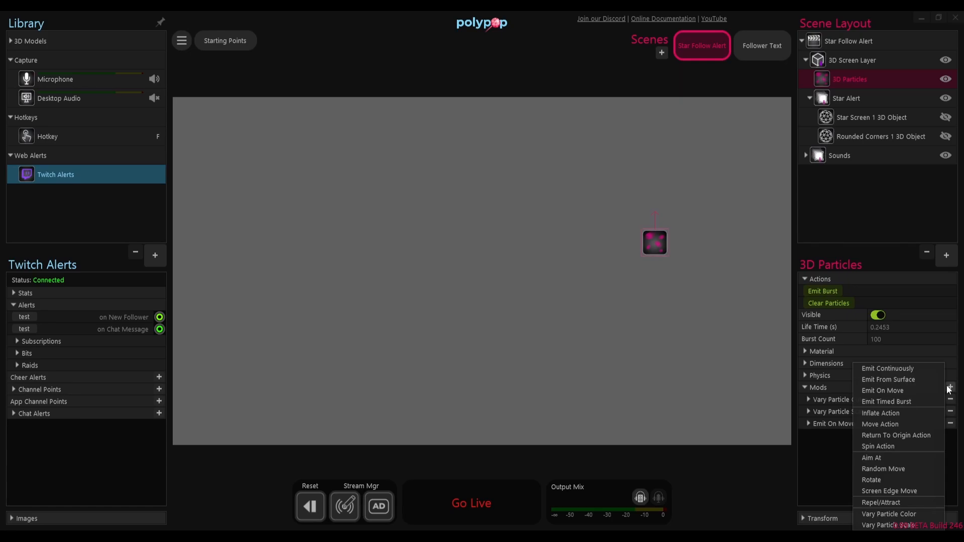
{"action": "left_click", "coordinate": [917, 381]}
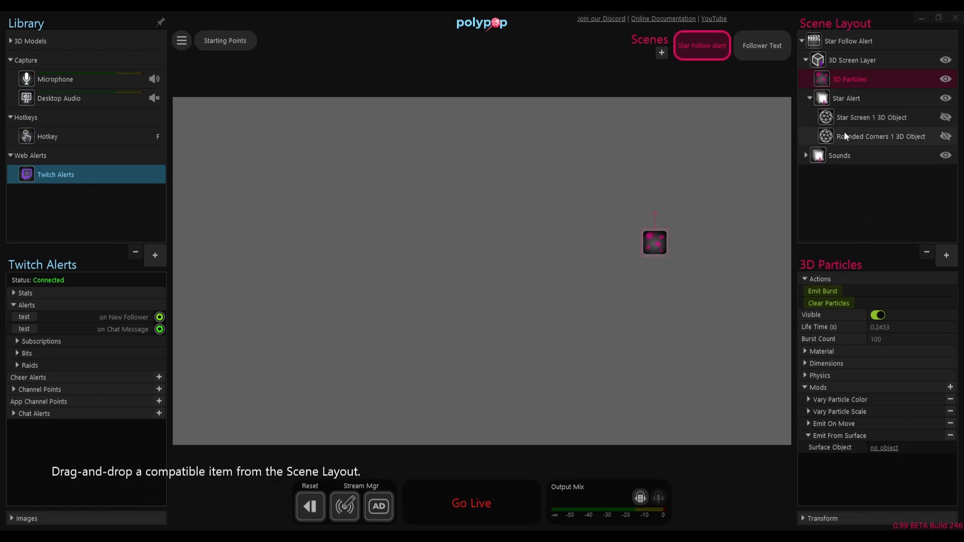
{"action": "left_click", "coordinate": [867, 118]}
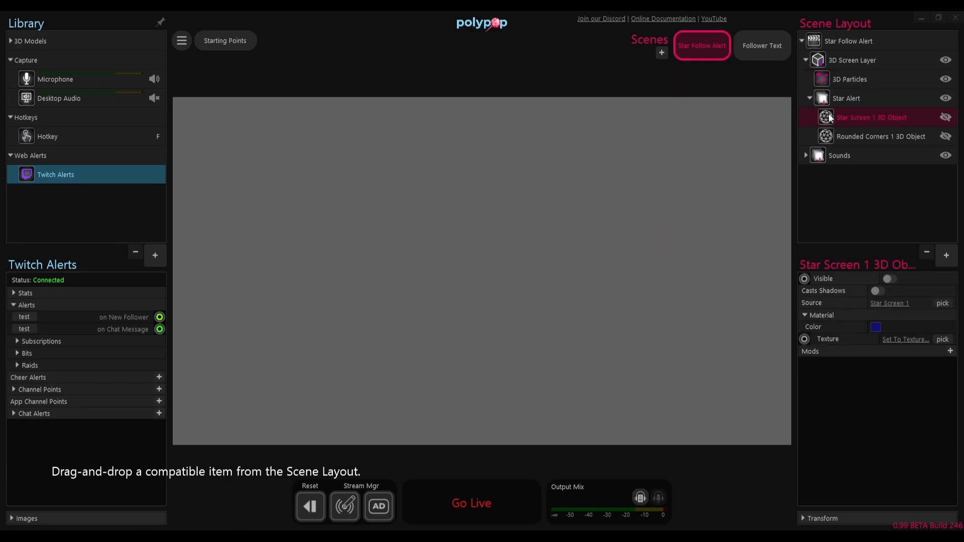
{"action": "left_click", "coordinate": [845, 81]}
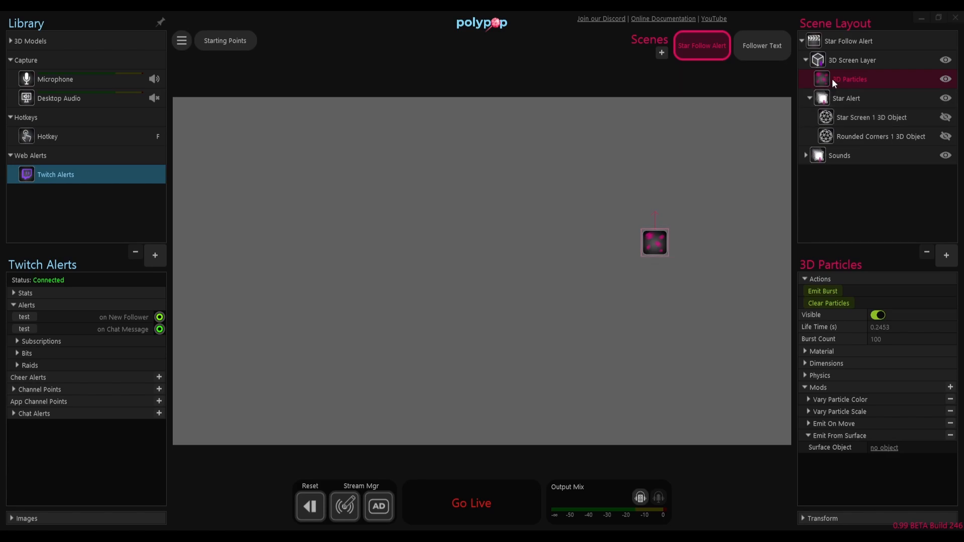
Step: Move the 3D Particles into the Star Alert group and set their Surface Object to Star Screen 1 3D Object
{"action": "left_click_drag", "start_coordinate": [824, 77], "coordinate": [849, 106]}
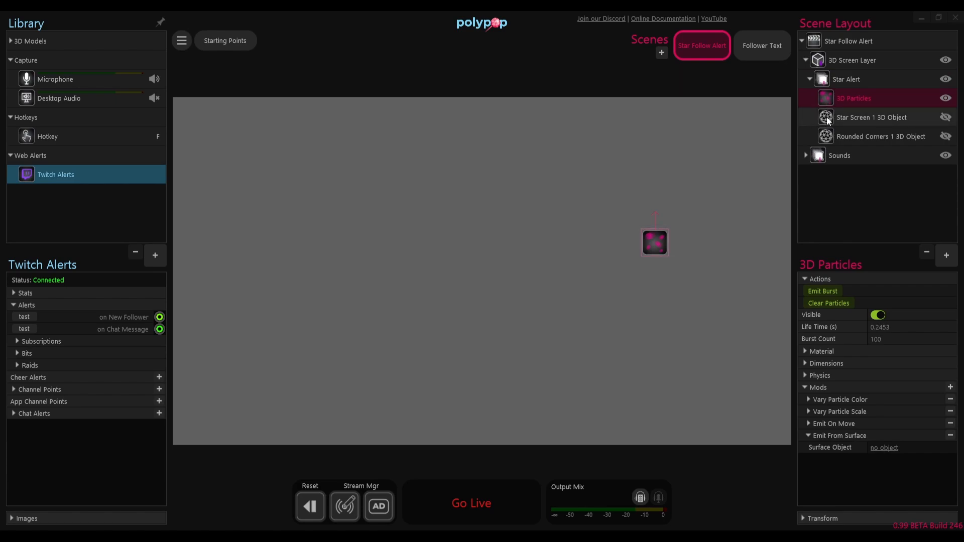
{"action": "left_click_drag", "start_coordinate": [827, 116], "coordinate": [887, 453]}
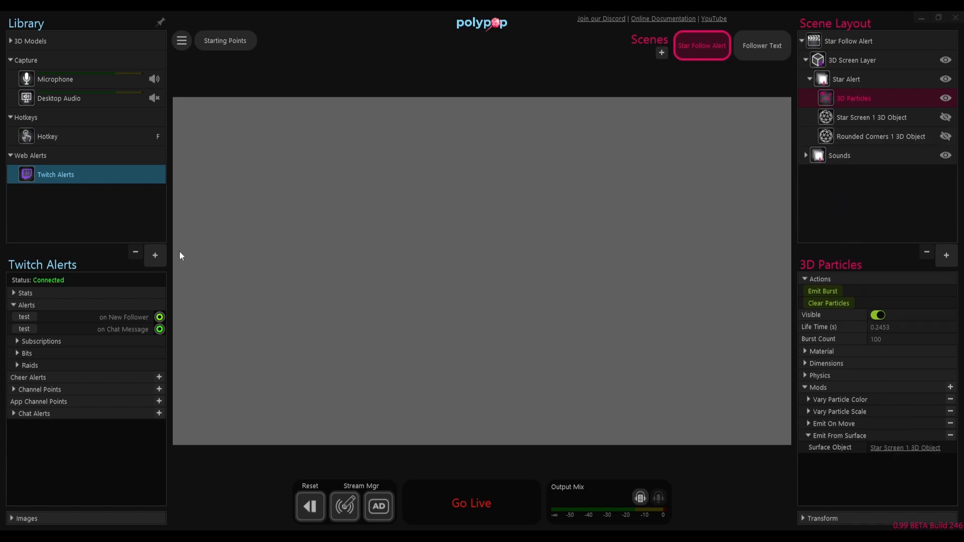
Step: Test the on New Follower alert, and set the Action Sequence's wait after Type Text to 5 seconds
{"action": "left_click", "coordinate": [34, 315]}
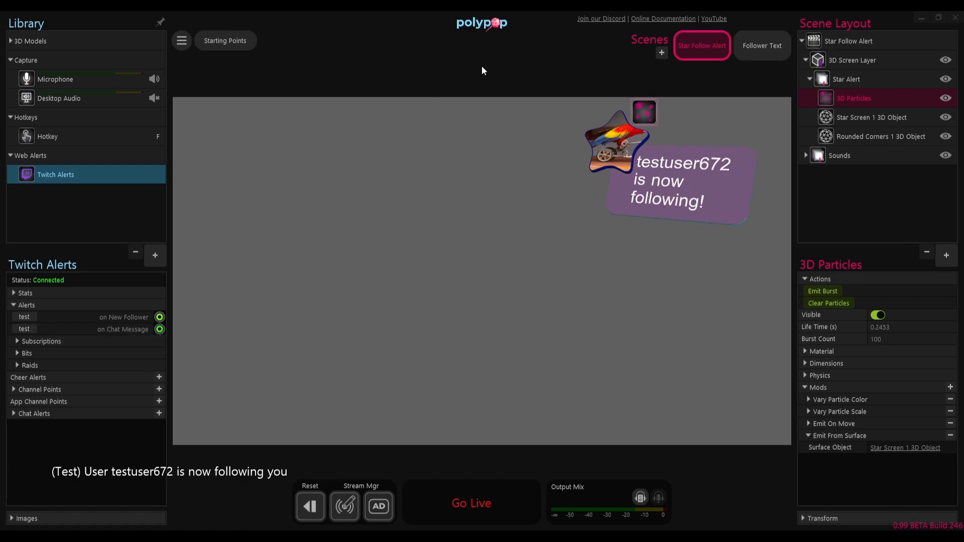
{"action": "left_click", "coordinate": [565, 68]}
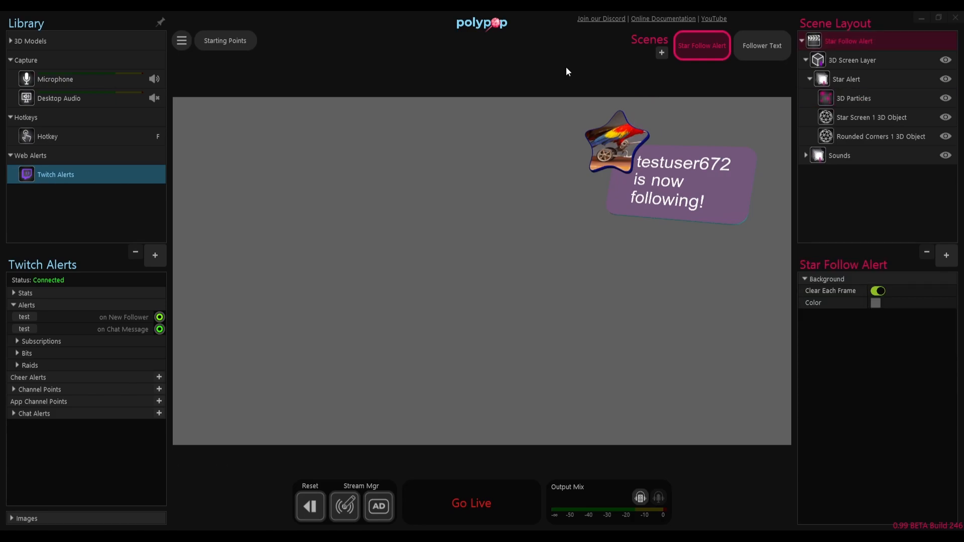
{"action": "mouse_move", "coordinate": [160, 322]}
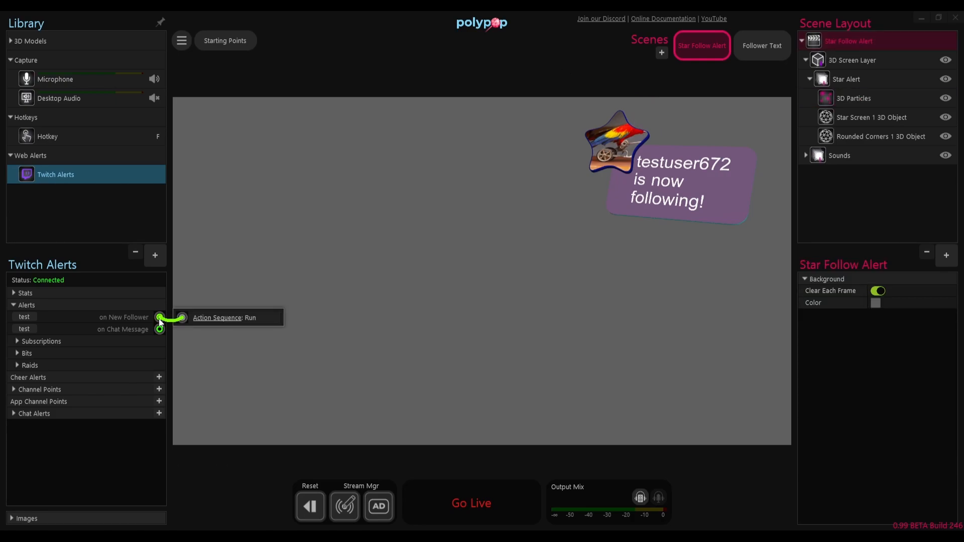
{"action": "left_click", "coordinate": [210, 318]}
{"action": "left_click_drag", "start_coordinate": [473, 46], "coordinate": [281, 89]}
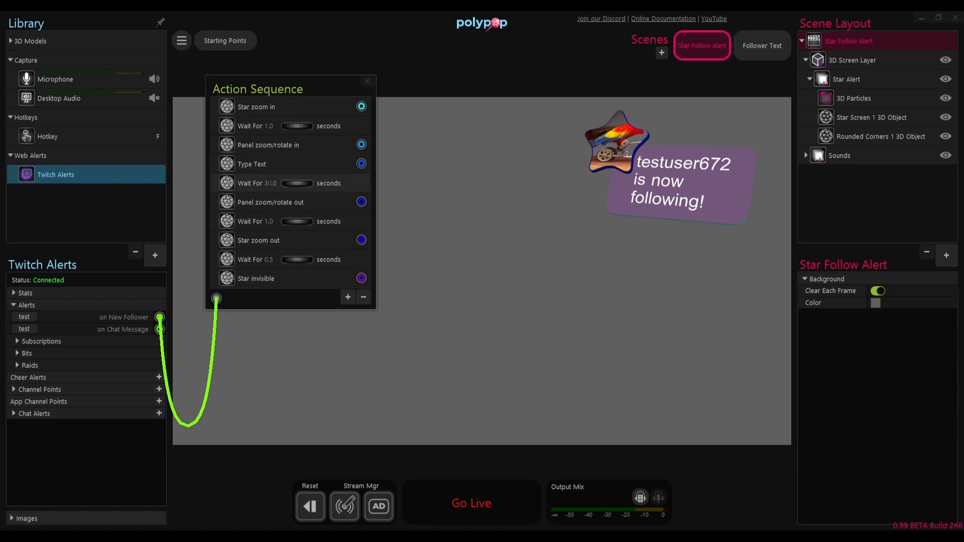
{"action": "type", "text": "5"}
{"action": "left_click", "coordinate": [105, 448]}
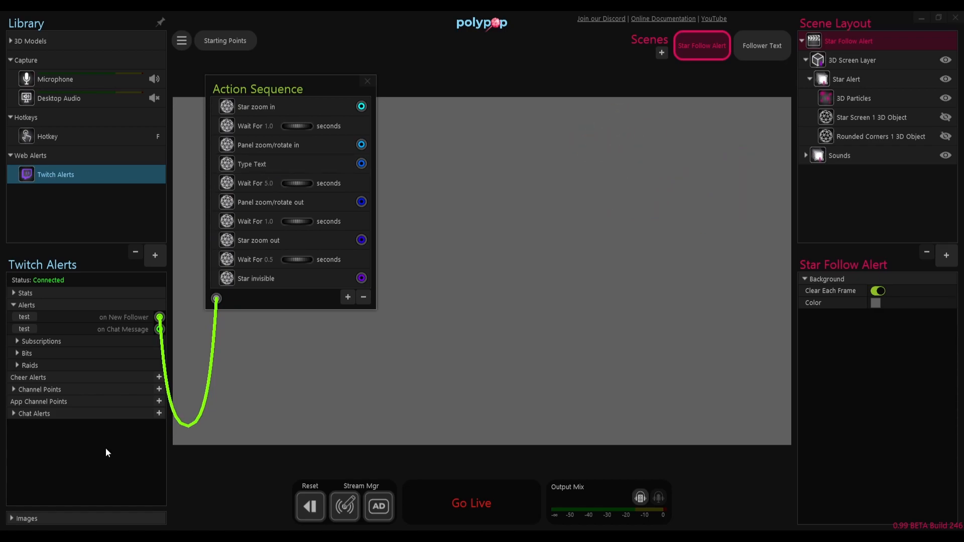
Step: Select the Star Alert group and add an Emit Alert action named Spin Group directly after Type Text in the Action Sequence
{"action": "left_click", "coordinate": [465, 325]}
{"action": "left_click", "coordinate": [848, 81]}
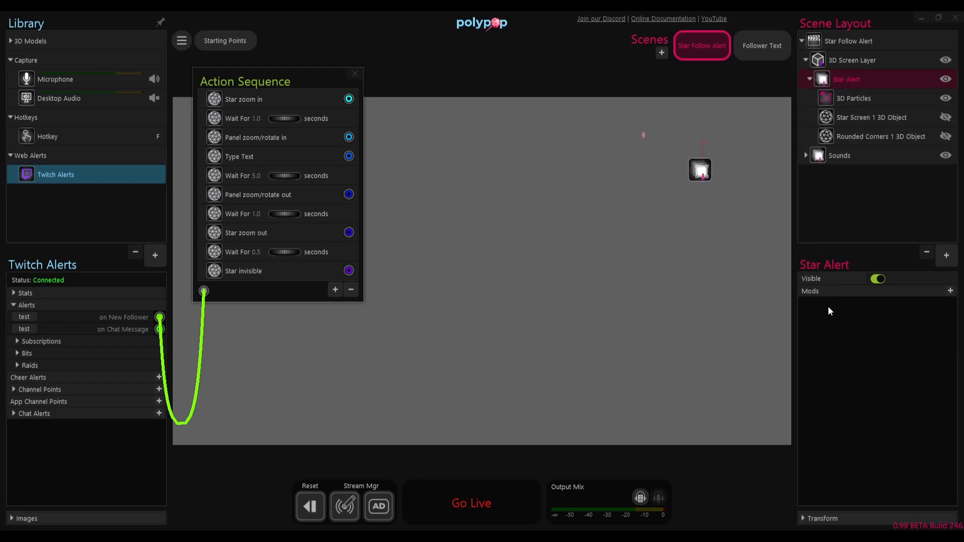
{"action": "left_click", "coordinate": [246, 156]}
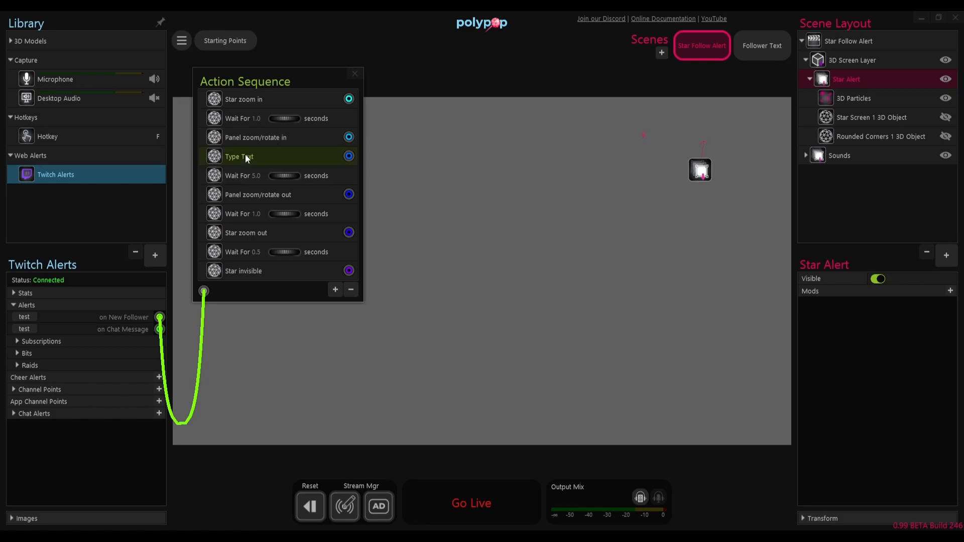
{"action": "left_click", "coordinate": [335, 290]}
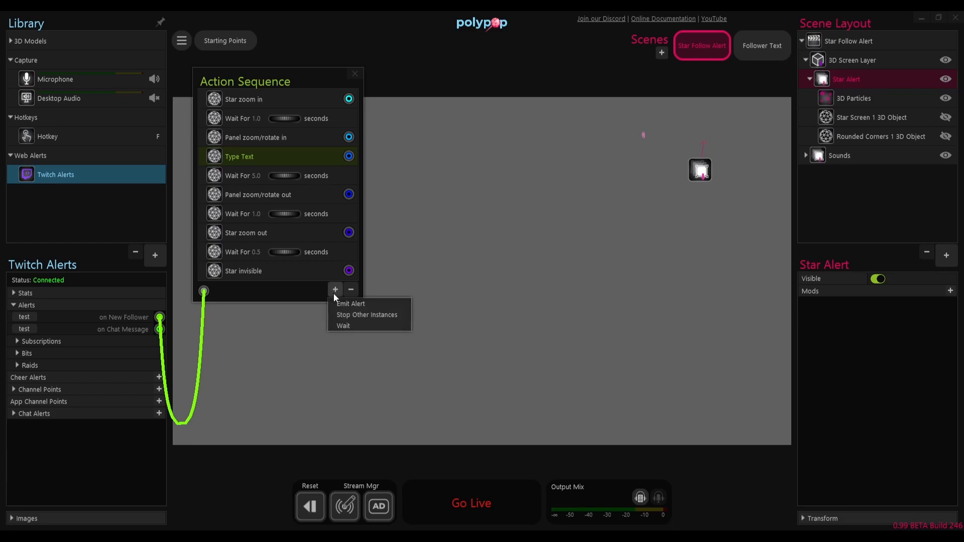
{"action": "left_click", "coordinate": [334, 302]}
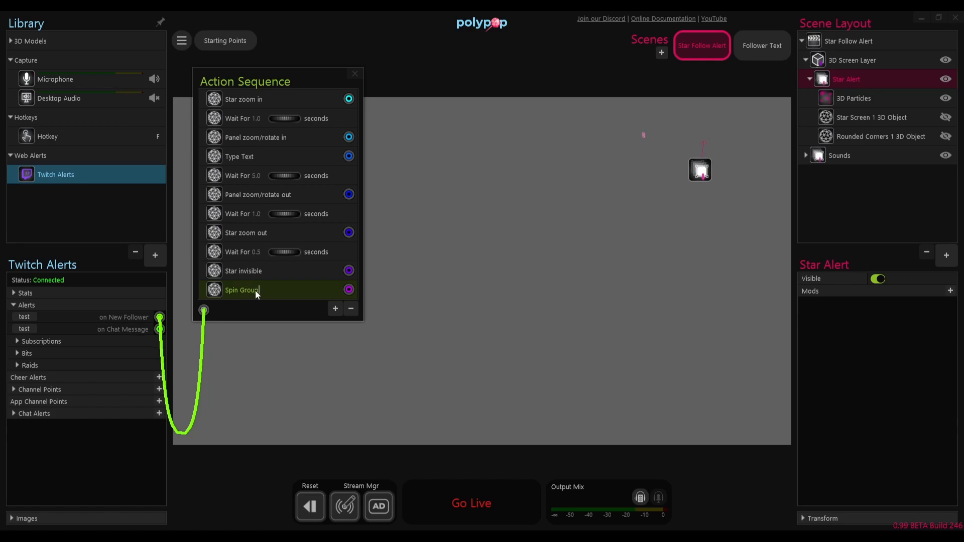
{"action": "left_click_drag", "start_coordinate": [253, 291], "coordinate": [249, 164]}
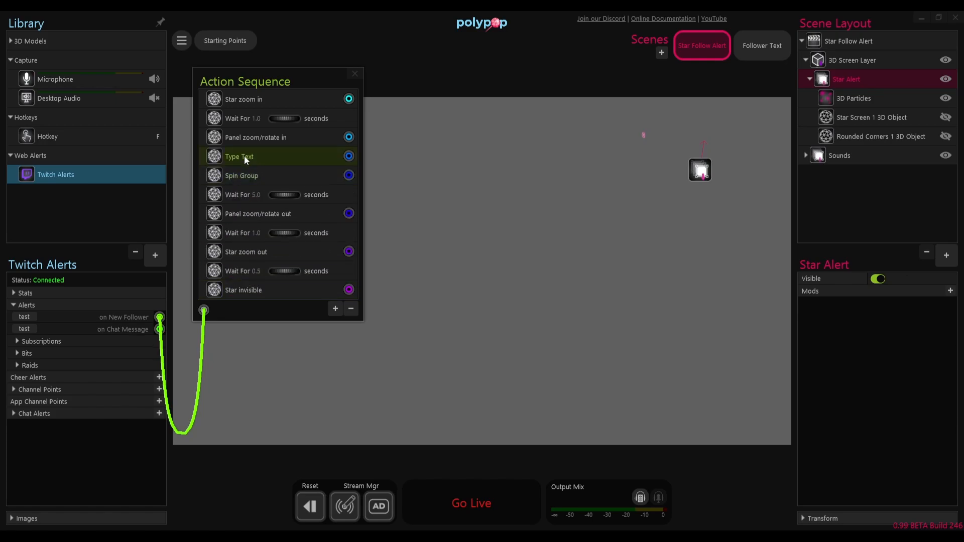
Step: Add a 1-second Wait action to the Action Sequence between Type Text and Spin Group
{"action": "left_click", "coordinate": [241, 174]}
{"action": "left_click", "coordinate": [336, 309]}
{"action": "left_click", "coordinate": [343, 345]}
{"action": "left_click_drag", "start_coordinate": [235, 303], "coordinate": [233, 167]}
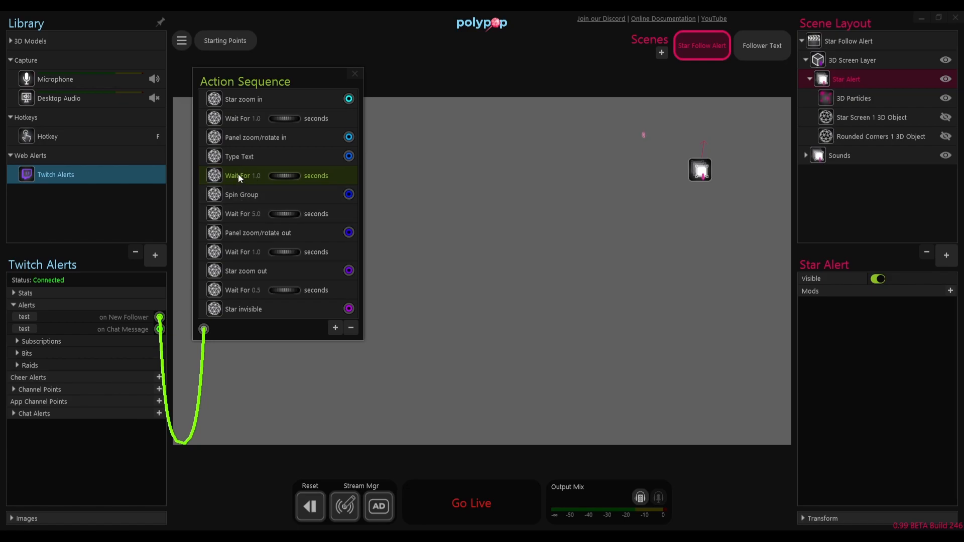
Step: Add a Spin Action mod to the Star Alert group, connect the Spin Group action to its Spin, and test the on New Follower alert
{"action": "left_click", "coordinate": [950, 291]}
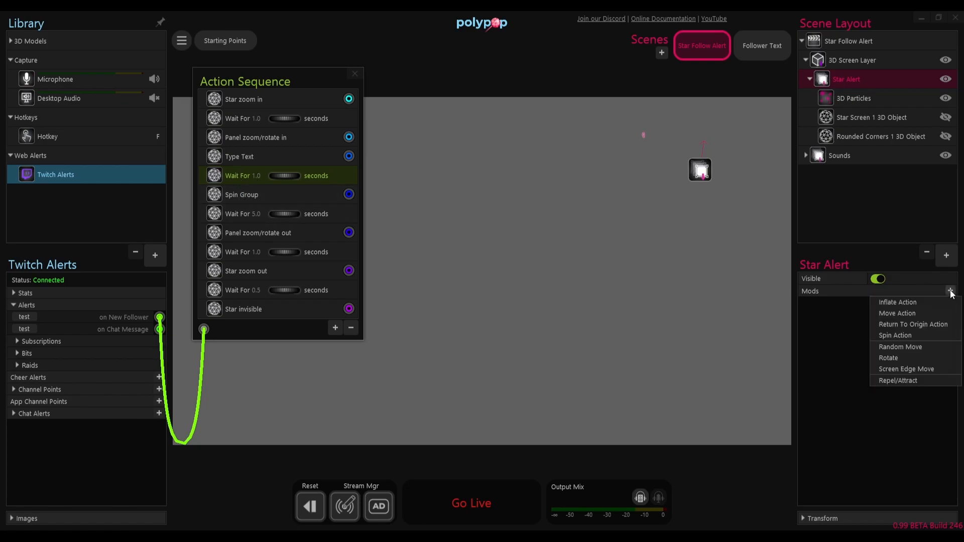
{"action": "left_click", "coordinate": [884, 335]}
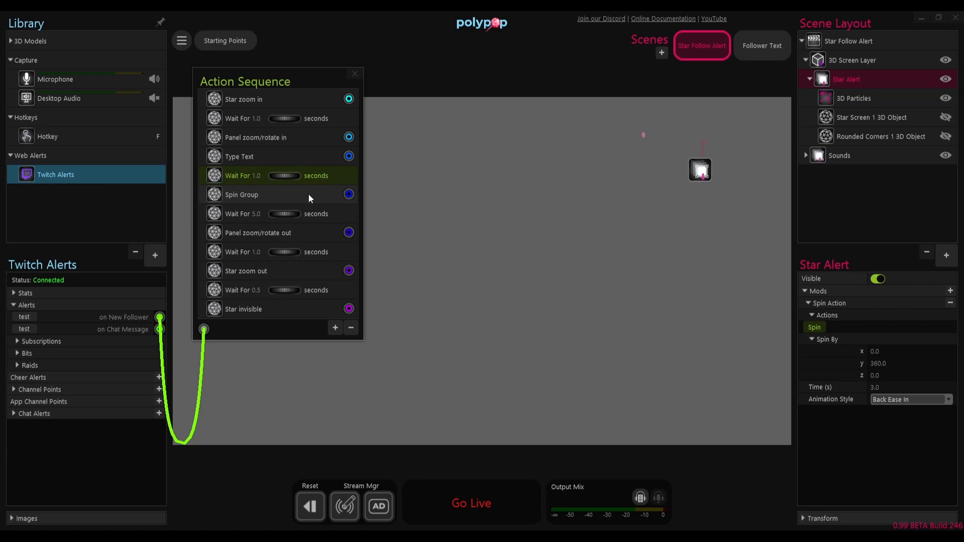
{"action": "left_click_drag", "start_coordinate": [349, 194], "coordinate": [804, 327]}
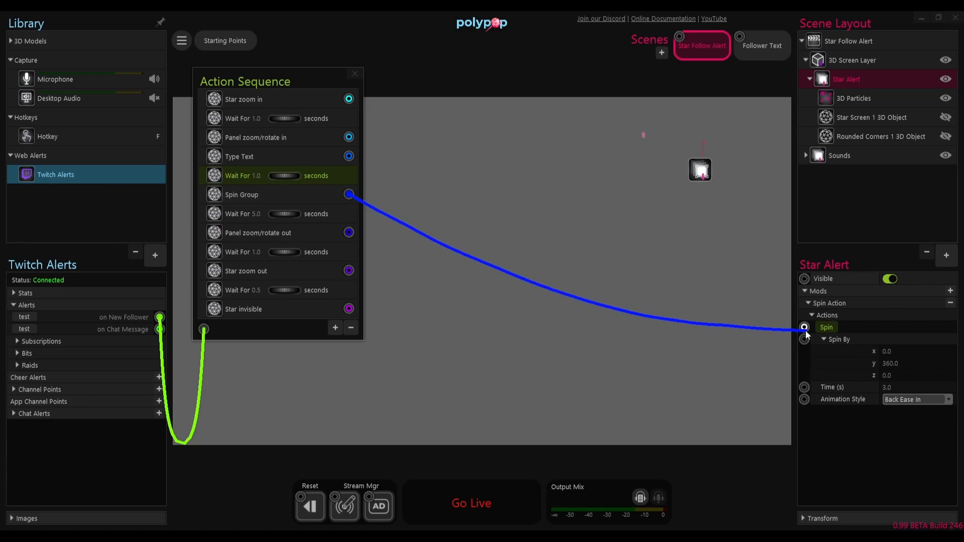
{"action": "left_click", "coordinate": [33, 316]}
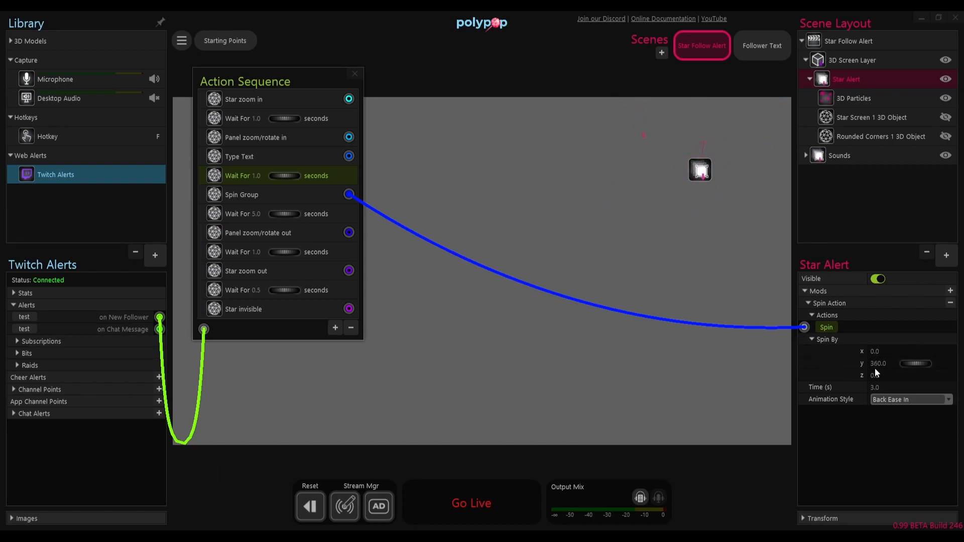
Step: Set the Star Alert group's Spin Action animation style to Linear and test the on New Follower alert
{"action": "left_click", "coordinate": [877, 400]}
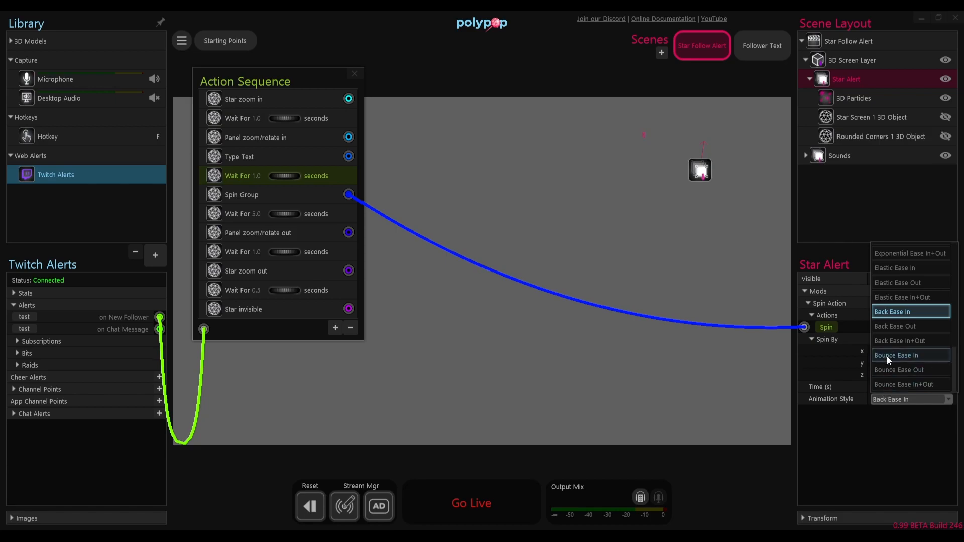
{"action": "scroll", "coordinate": [887, 352], "scroll_direction": "up", "scroll_amount": 1}
{"action": "scroll", "coordinate": [887, 344], "scroll_direction": "up", "scroll_amount": 5}
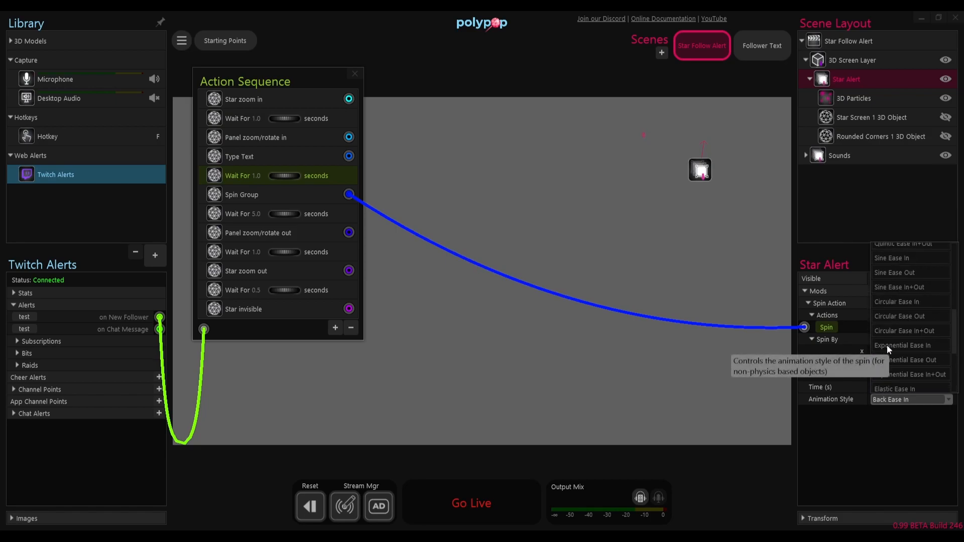
{"action": "scroll", "coordinate": [887, 345], "scroll_direction": "up", "scroll_amount": 8}
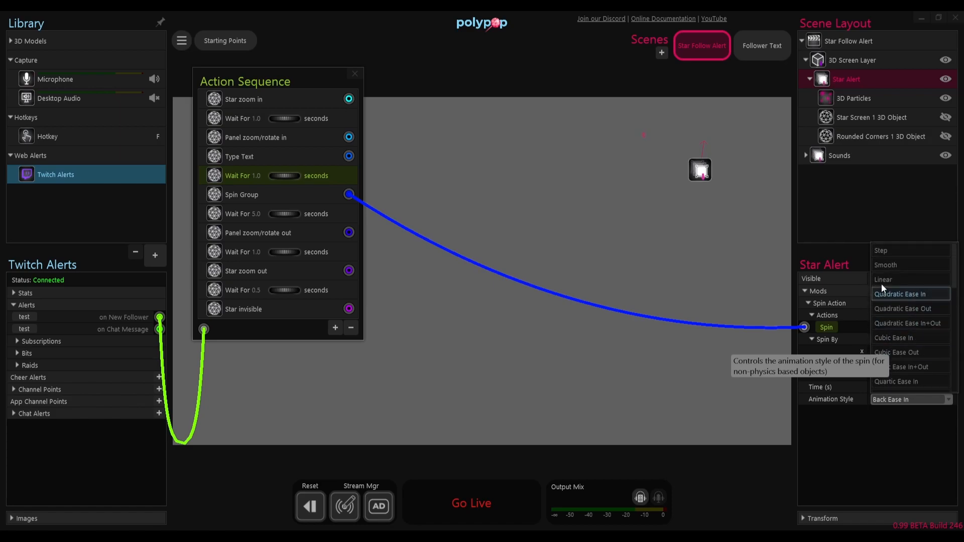
{"action": "left_click", "coordinate": [883, 280]}
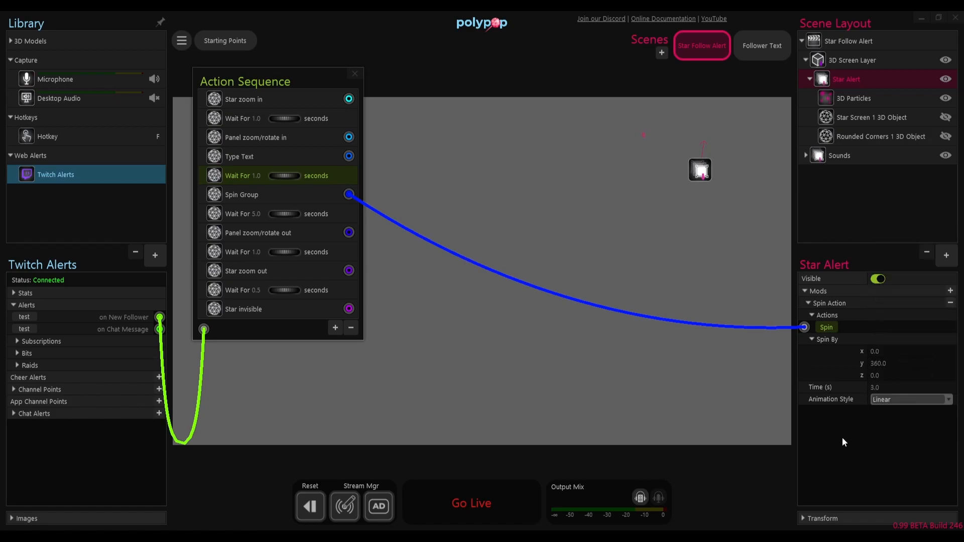
{"action": "left_click", "coordinate": [30, 318]}
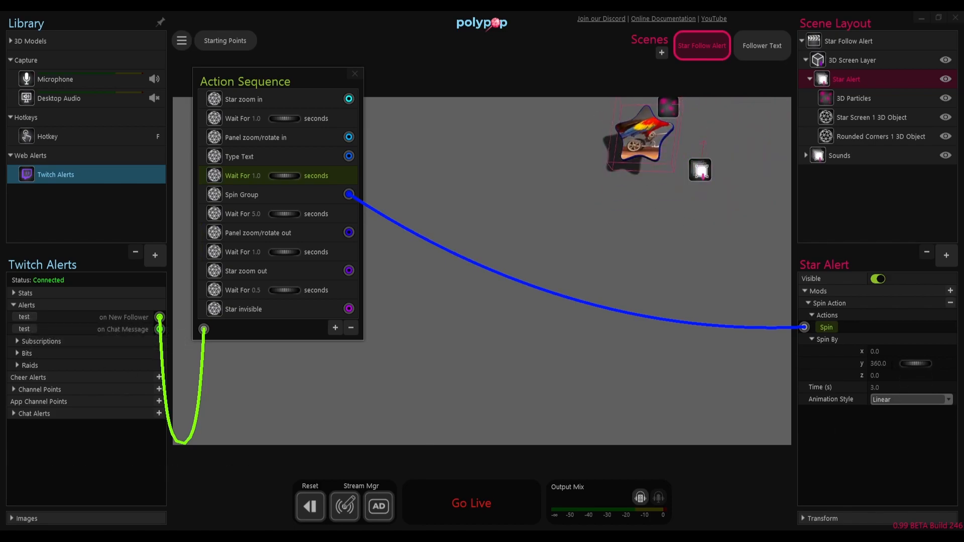
Step: Set the Spin Action to -360 on y over 1.5 seconds with Quadratic Ease In+Out, and test the on New Follower alert
{"action": "left_click", "coordinate": [879, 363]}
{"action": "type", "text": "-360.0"}
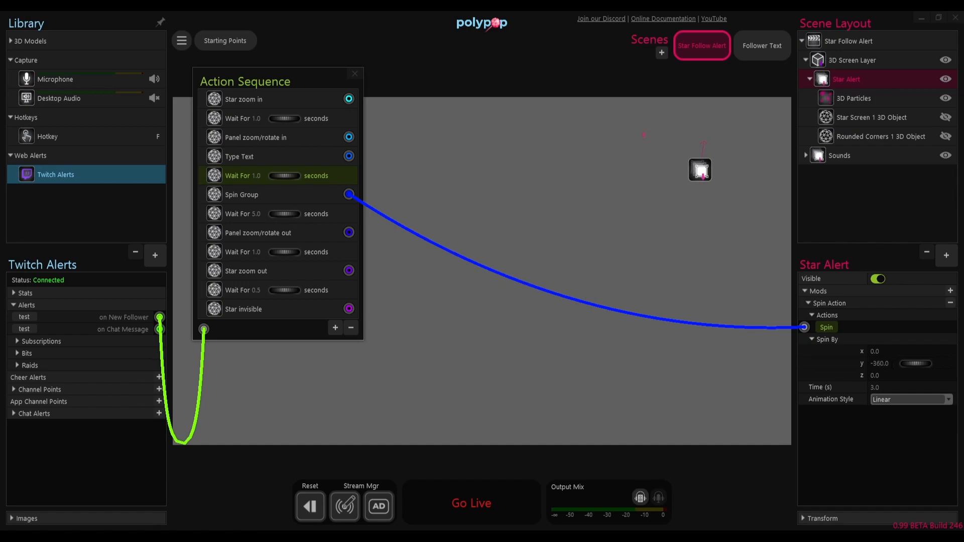
{"action": "type", "text": "1.5"}
{"action": "left_click", "coordinate": [887, 401]}
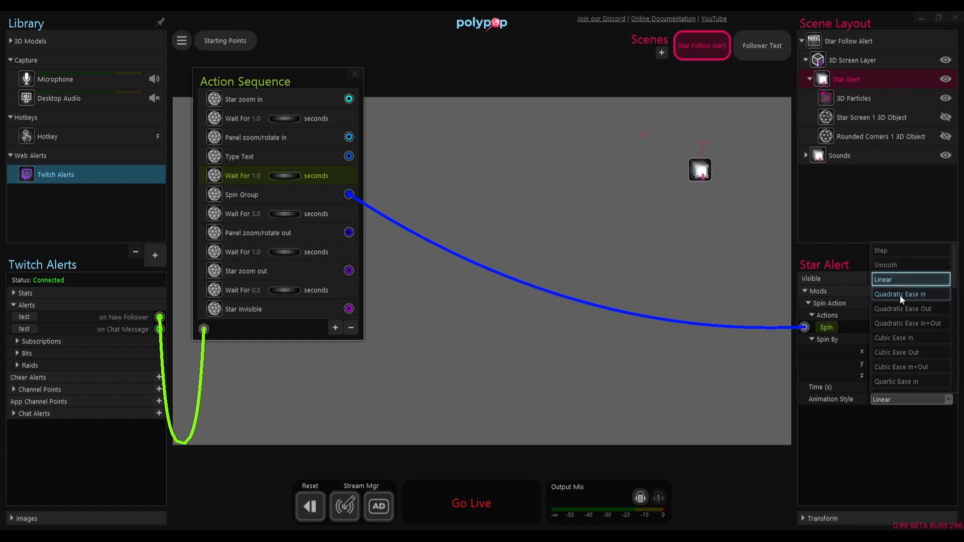
{"action": "left_click", "coordinate": [885, 323]}
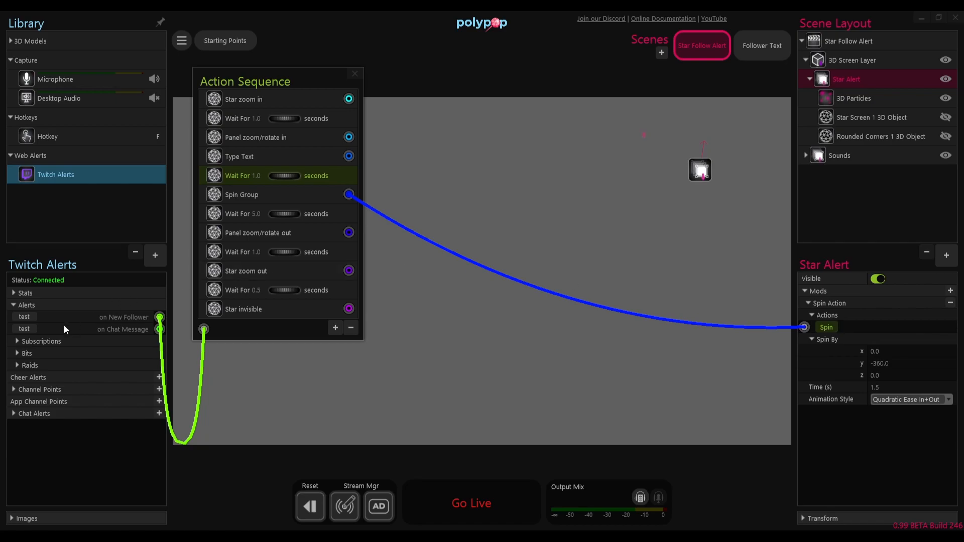
{"action": "left_click", "coordinate": [28, 316]}
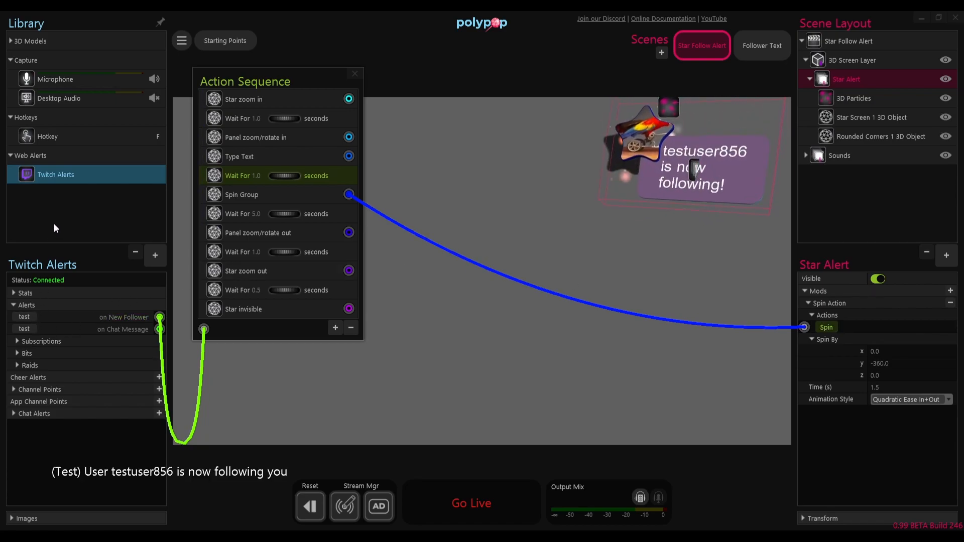
Step: Set the Spin Action's time to 0.5 seconds and its y spin to 360, and test the on New Follower alert
{"action": "left_click", "coordinate": [885, 387]}
{"action": "type", "text": "0.5"}
{"action": "key", "text": "Return"}
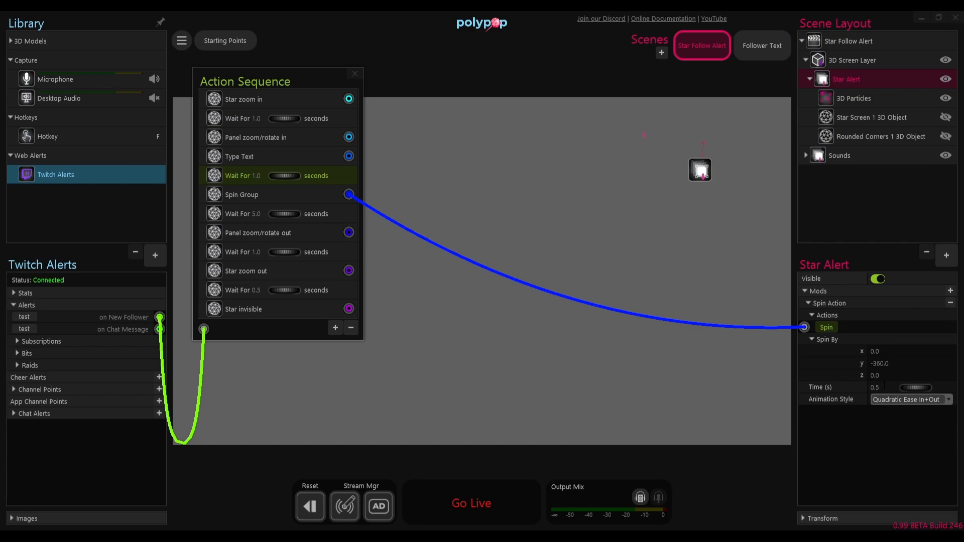
{"action": "left_click", "coordinate": [888, 363]}
{"action": "type", "text": "360"}
{"action": "key", "text": "Return"}
{"action": "left_click", "coordinate": [24, 317]}
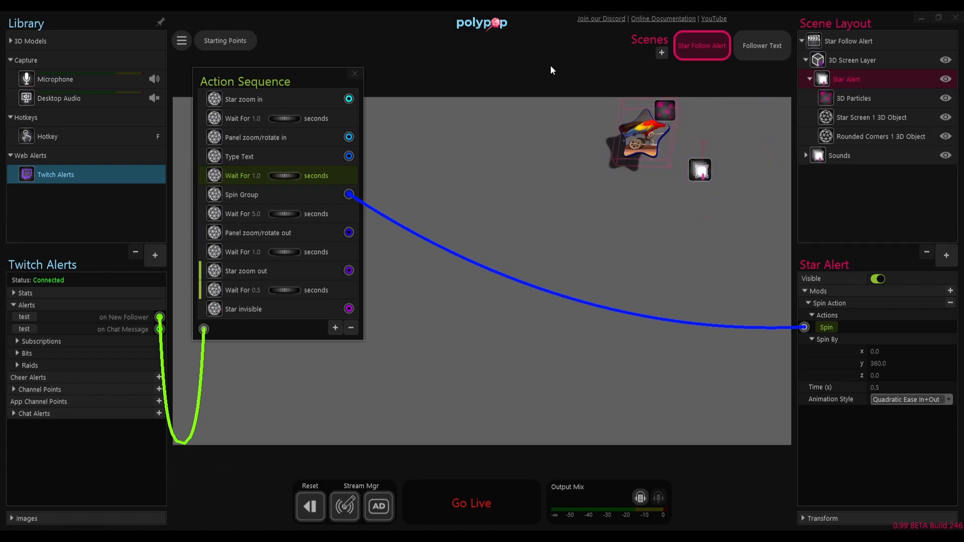
Step: Deselect the Star Alert group, close the Action Sequence, and test the on New Follower alert on the clean scene
{"action": "left_click", "coordinate": [497, 78]}
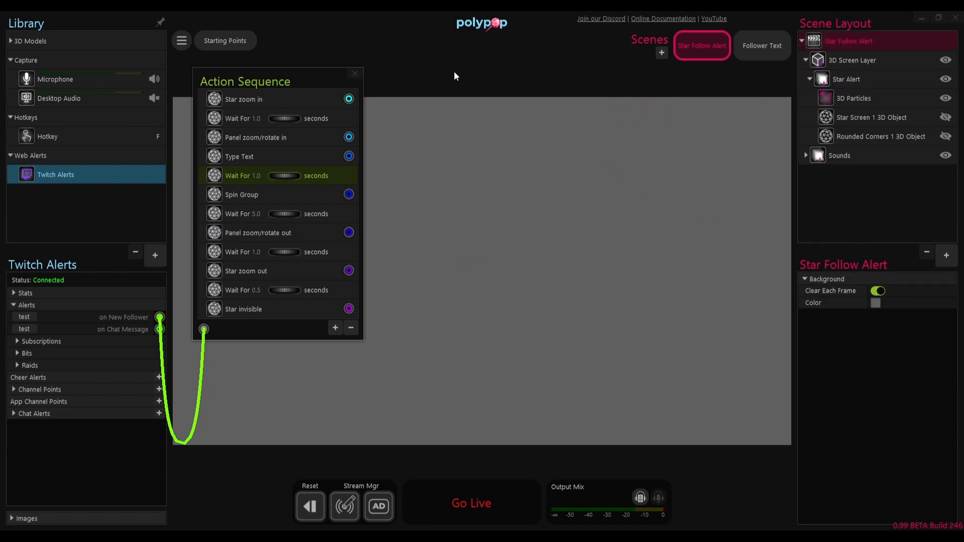
{"action": "left_click", "coordinate": [359, 74]}
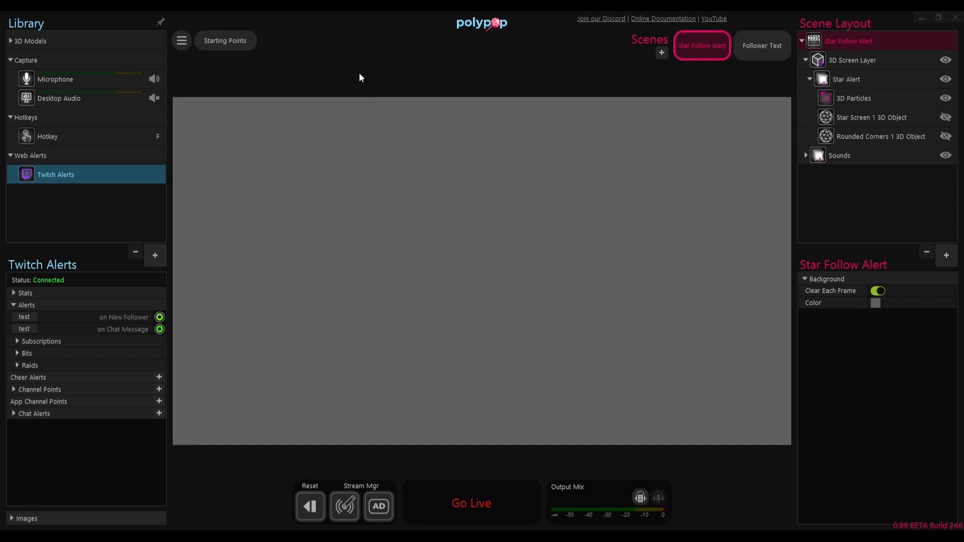
{"action": "left_click", "coordinate": [26, 316]}
{"action": "left_click", "coordinate": [25, 318]}
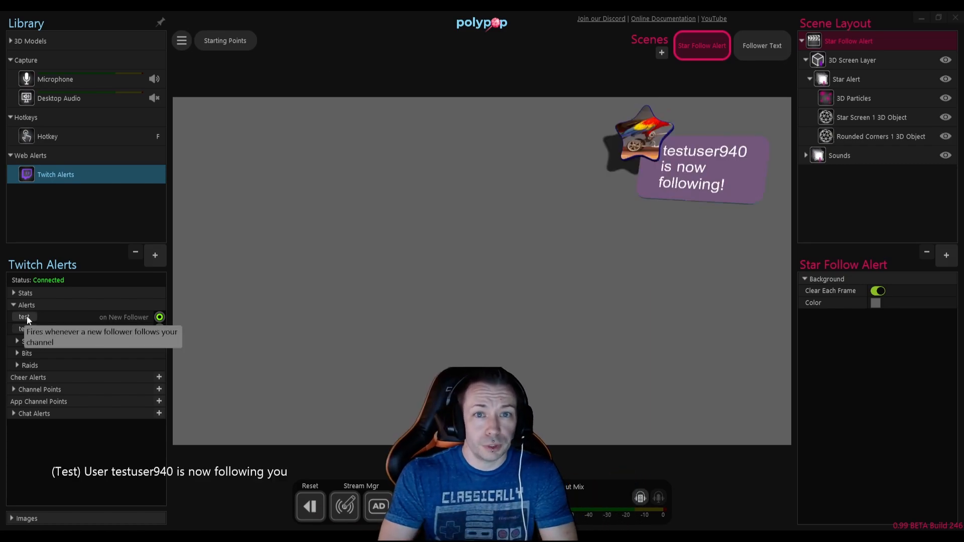